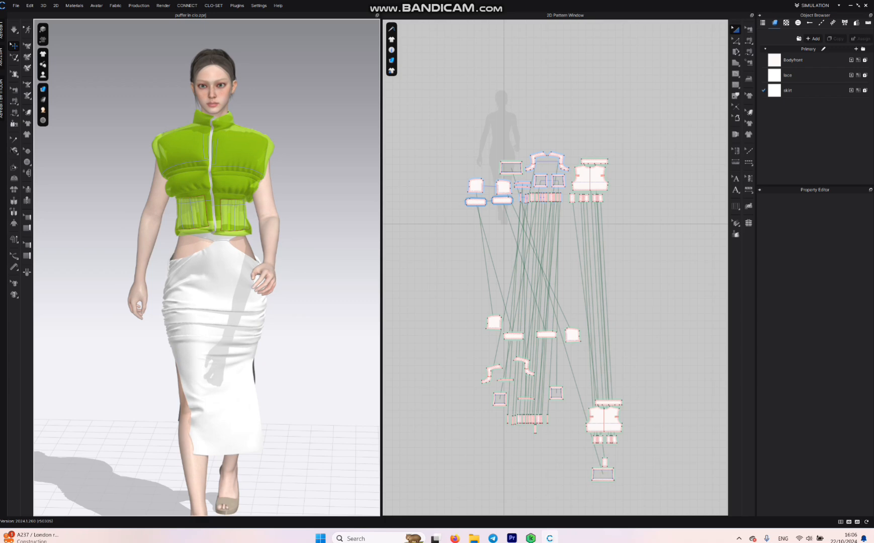
# - Stack one square side piece and its narrow strip of the lower duplicate set above the adjacent frame piece
pyautogui.moveTo(449, 137); pyautogui.dragTo(635, 238)
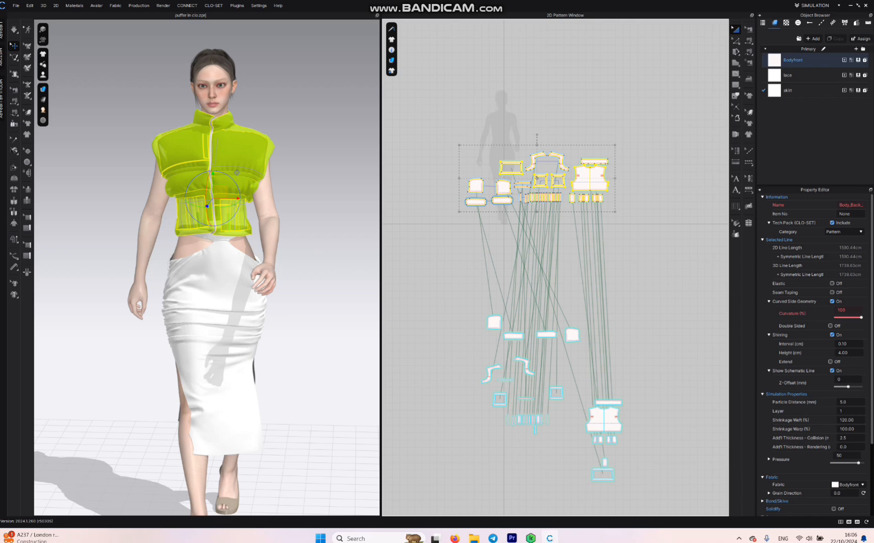
pyautogui.moveTo(573, 335); pyautogui.dragTo(572, 212, button='middle')
pyautogui.scroll(3, 573, 211)
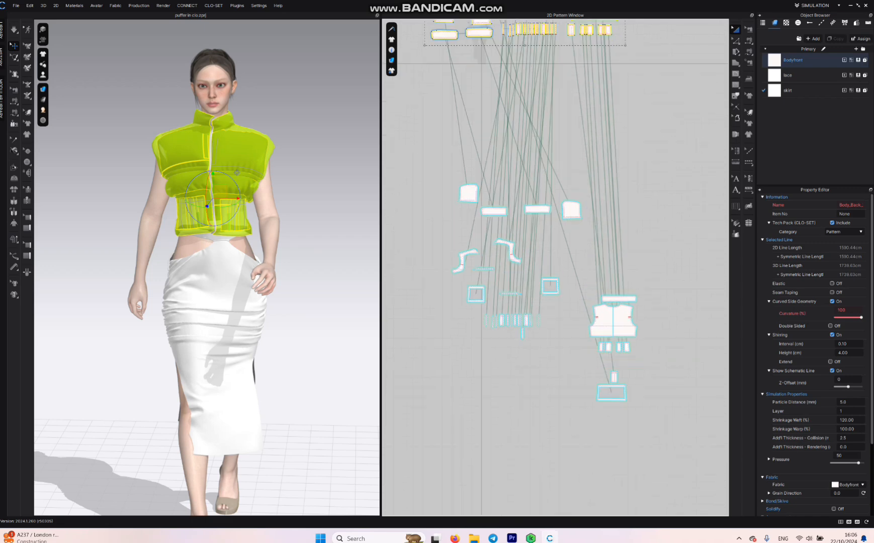
pyautogui.moveTo(572, 211); pyautogui.dragTo(550, 245)
pyautogui.click(537, 209)
pyautogui.scroll(-1, 550, 245)
pyautogui.moveTo(551, 245); pyautogui.dragTo(578, 405, button='middle')
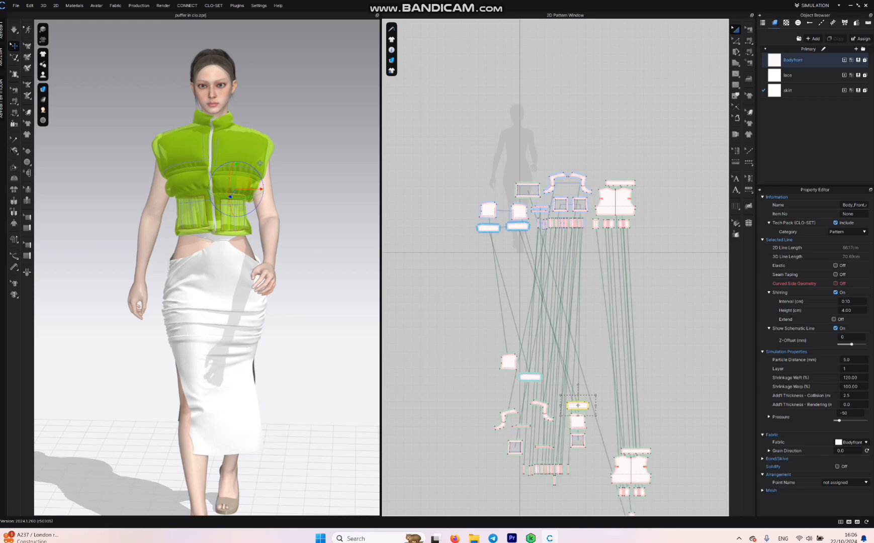
# - Move the remaining narrow strip and square side piece of the lower set next to the first stacked pair
pyautogui.moveTo(576, 334); pyautogui.dragTo(561, 91, button='middle')
pyautogui.scroll(3, 574, 235)
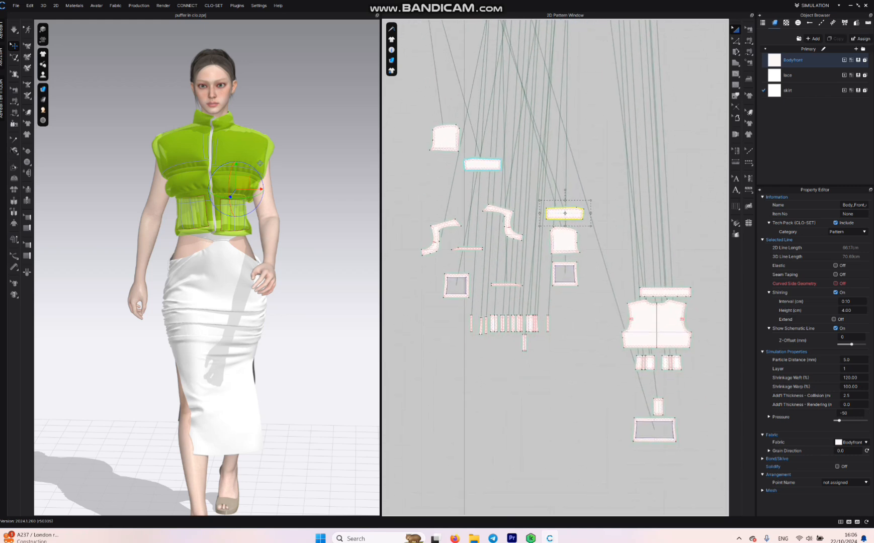
pyautogui.moveTo(483, 165); pyautogui.dragTo(562, 196)
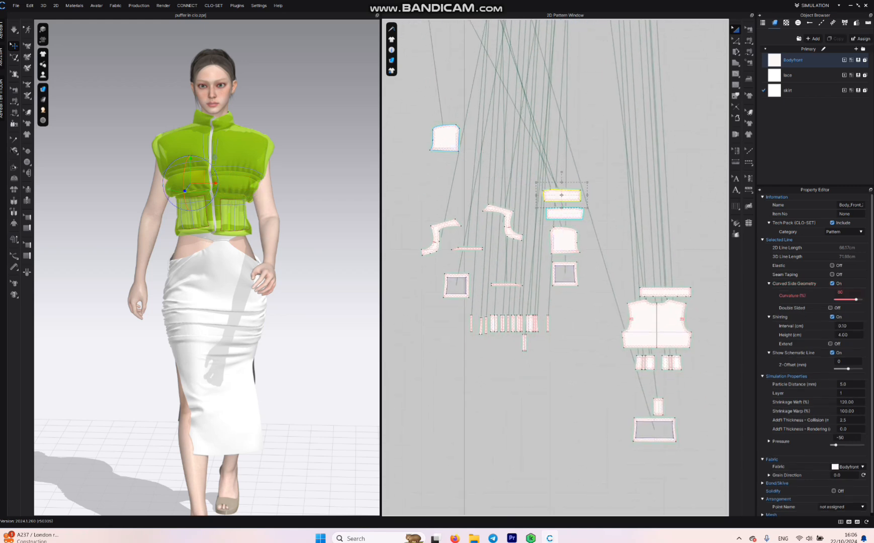
pyautogui.moveTo(446, 138); pyautogui.dragTo(598, 241)
# - Group the two curved yoke pieces closely together and place the two thin strips beneath them
pyautogui.moveTo(508, 218); pyautogui.dragTo(529, 202)
pyautogui.moveTo(436, 236); pyautogui.dragTo(469, 206)
pyautogui.moveTo(466, 249); pyautogui.dragTo(501, 207)
pyautogui.moveTo(507, 284); pyautogui.dragTo(503, 217)
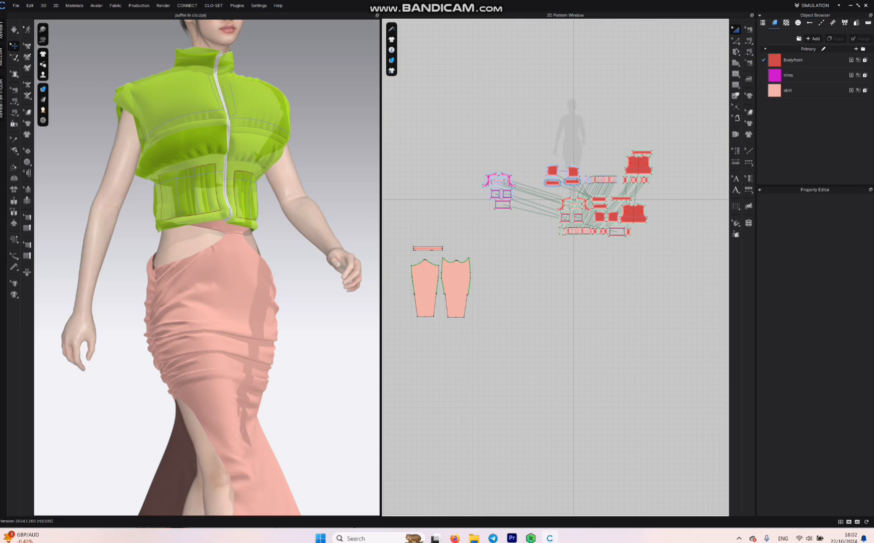
# - Assign the trims fabric to the curved, thin strip and frame pieces, and select the skirt patterns
pyautogui.moveTo(538, 128); pyautogui.dragTo(671, 256)
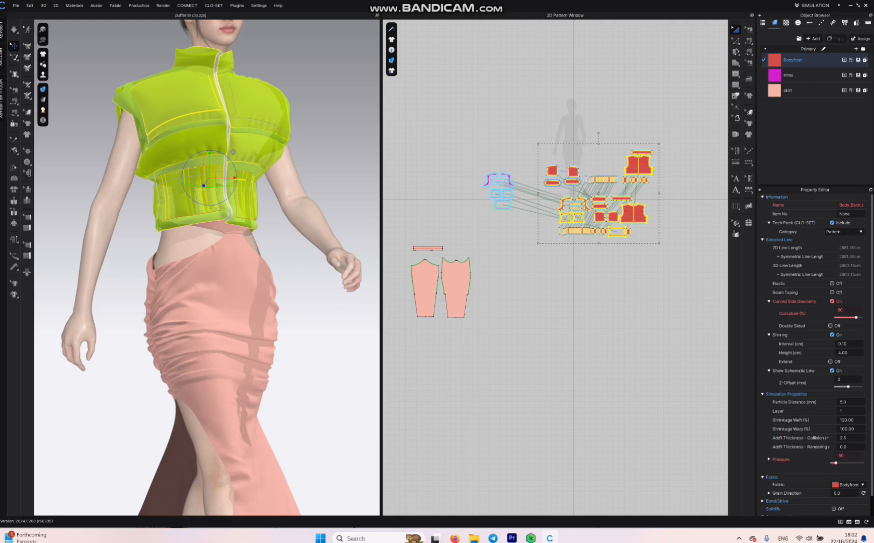
pyautogui.moveTo(467, 157); pyautogui.dragTo(538, 247)
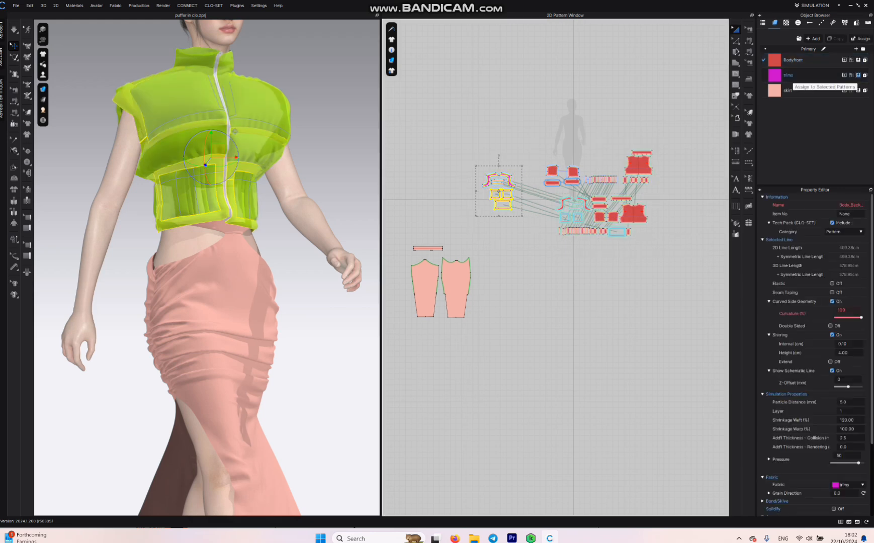
pyautogui.click(858, 75)
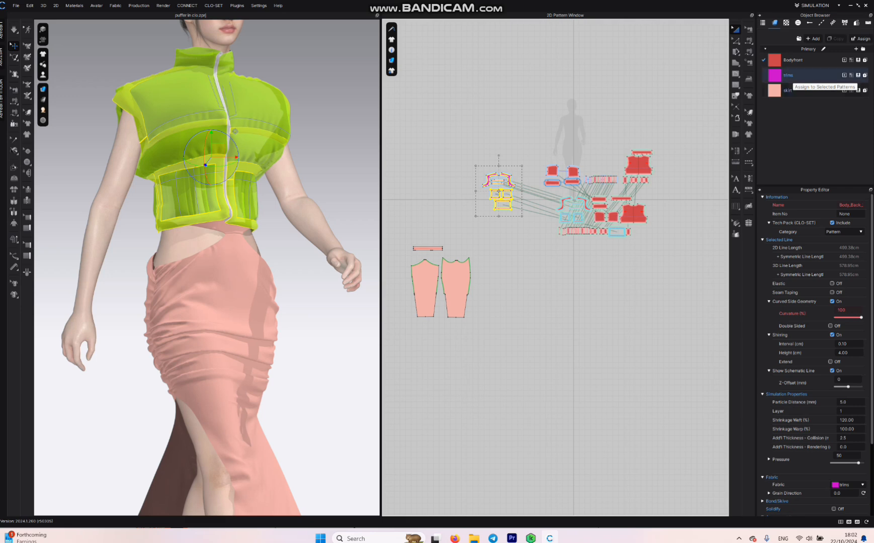
pyautogui.moveTo(441, 169); pyautogui.dragTo(552, 277)
pyautogui.moveTo(552, 277); pyautogui.dragTo(493, 342, button='middle')
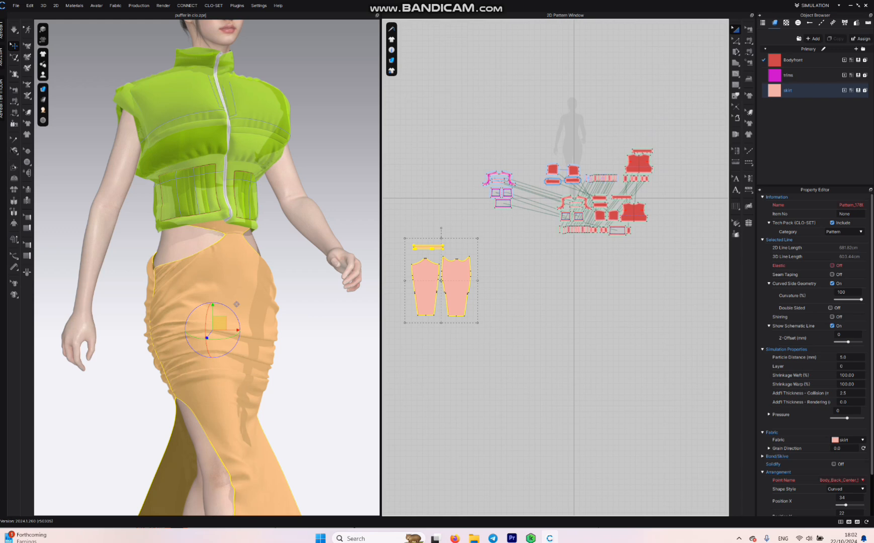
# - Switch the workspace from Simulation to UV Editor
pyautogui.click(815, 5)
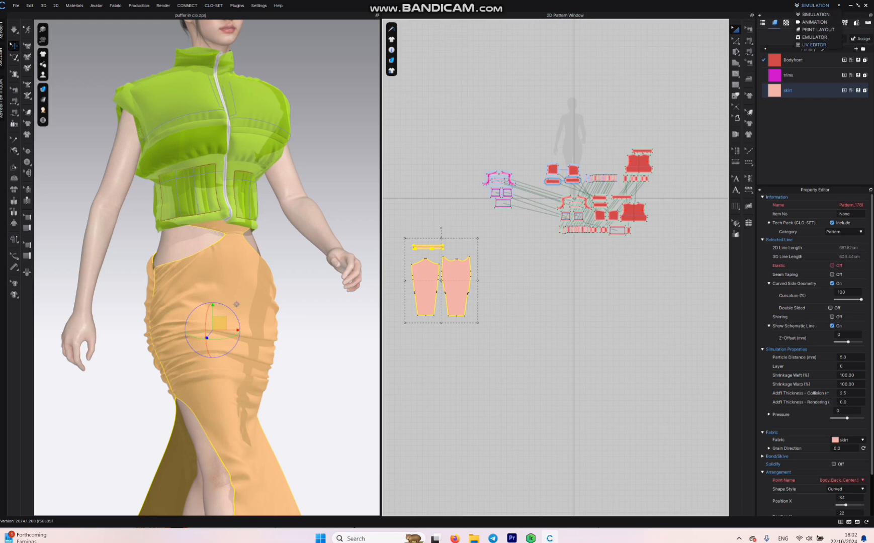
pyautogui.click(814, 44)
pyautogui.moveTo(667, 271); pyautogui.dragTo(567, 167, button='middle')
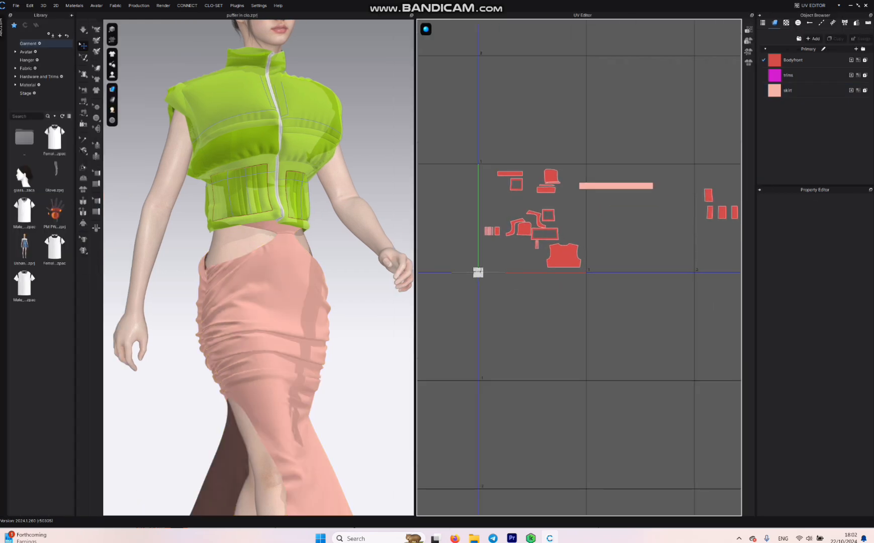
pyautogui.scroll(-5, 567, 167)
# - Reset all UVs to the 2D arrangement of the patterns
pyautogui.rightClick(605, 129)
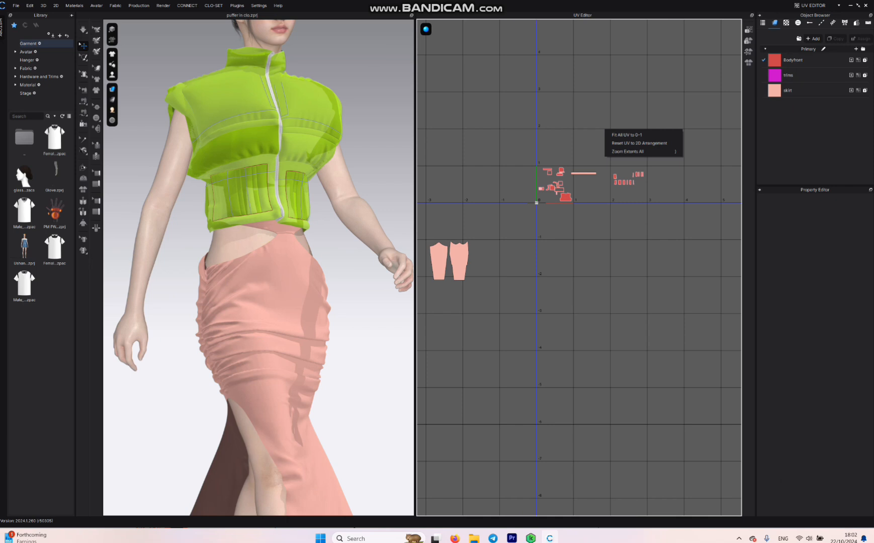
pyautogui.moveTo(592, 231); pyautogui.dragTo(639, 201, button='middle')
pyautogui.scroll(-2, 639, 201)
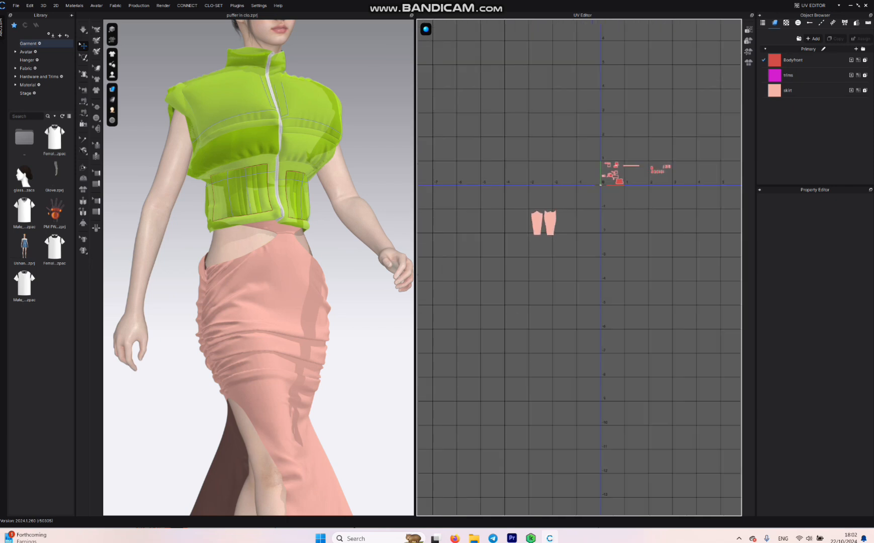
pyautogui.scroll(4, 639, 201)
pyautogui.scroll(-3, 553, 160)
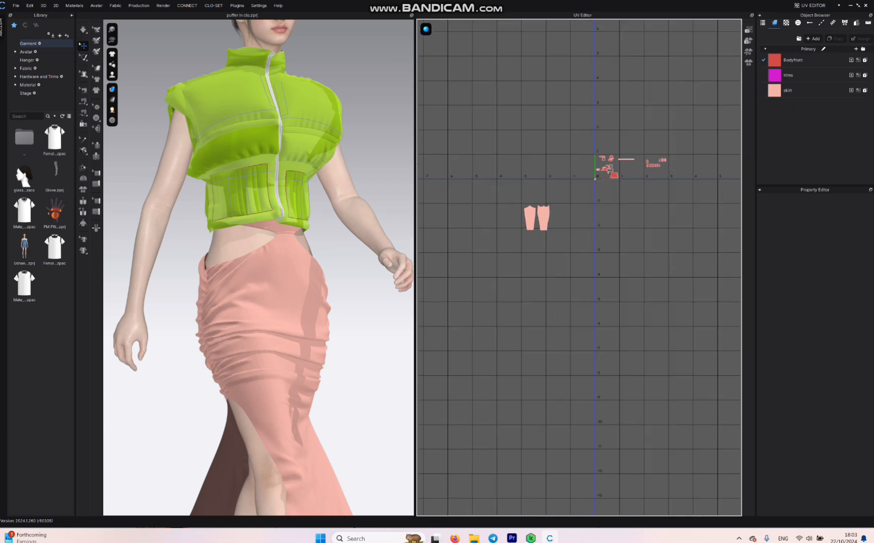
pyautogui.scroll(2, 629, 134)
pyautogui.rightClick(611, 121)
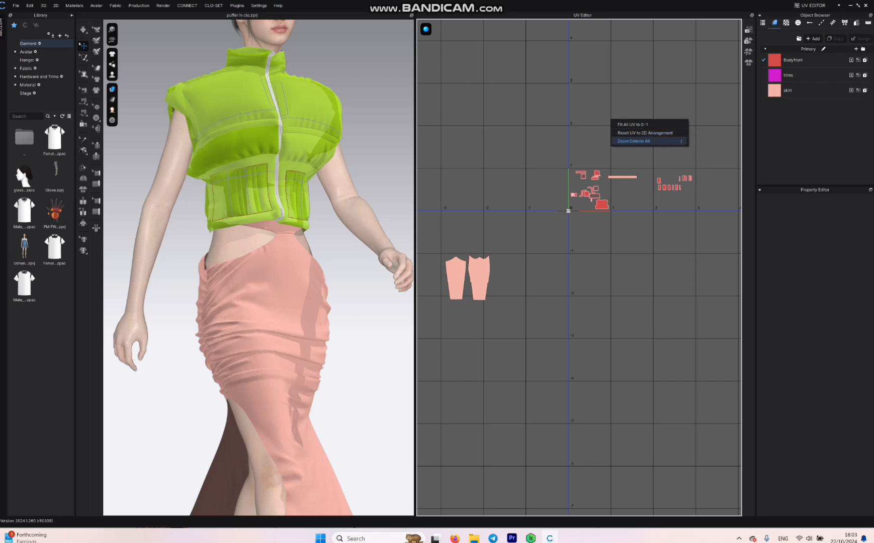
pyautogui.click(646, 133)
# - Scale the Bodyfront UV islands down to fit inside the 0–1 tile, keeping them selected as a group
pyautogui.scroll(-1, 519, 59)
pyautogui.moveTo(533, 141); pyautogui.dragTo(635, 243)
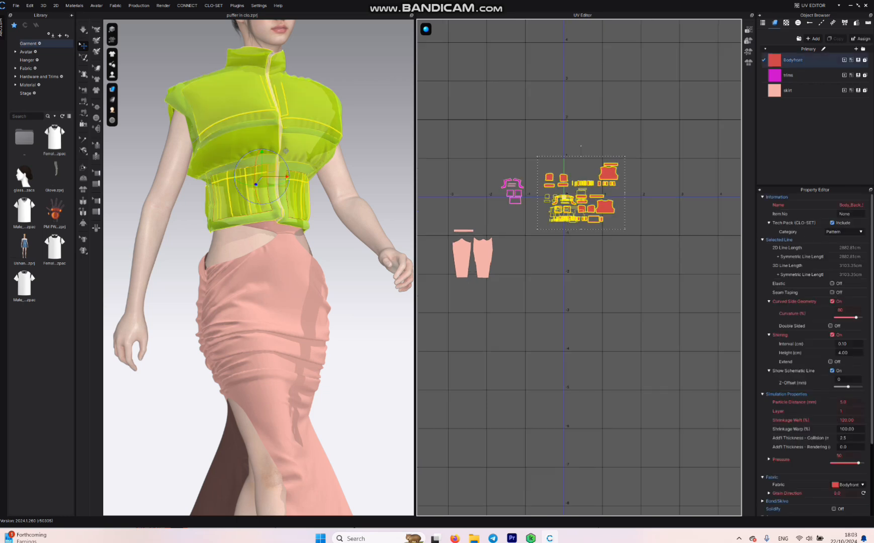
pyautogui.moveTo(623, 156); pyautogui.dragTo(599, 165)
pyautogui.scroll(8, 604, 168)
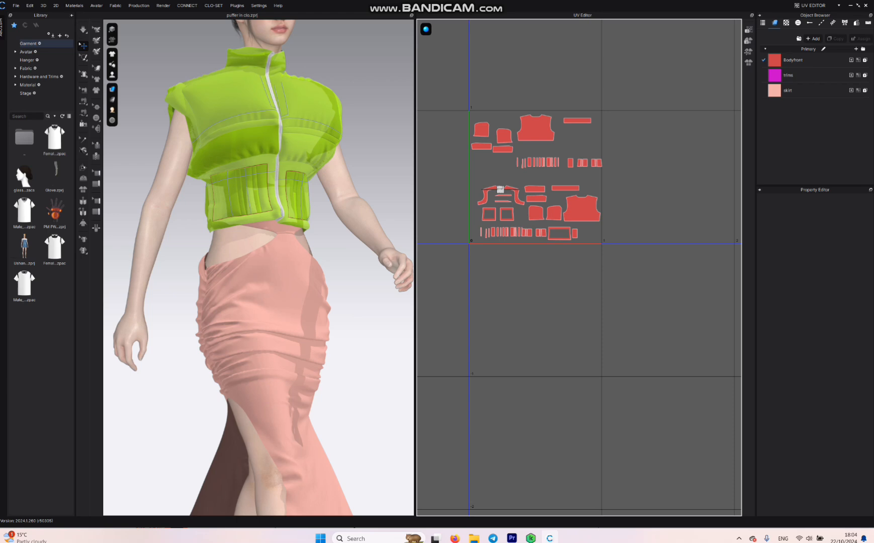
pyautogui.hotkey('ctrl', 'a')
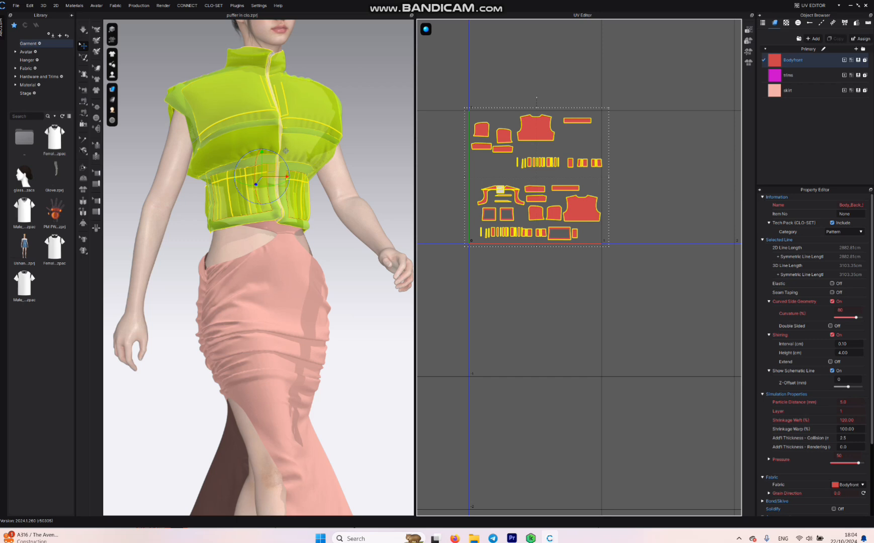
pyautogui.scroll(5, 508, 193)
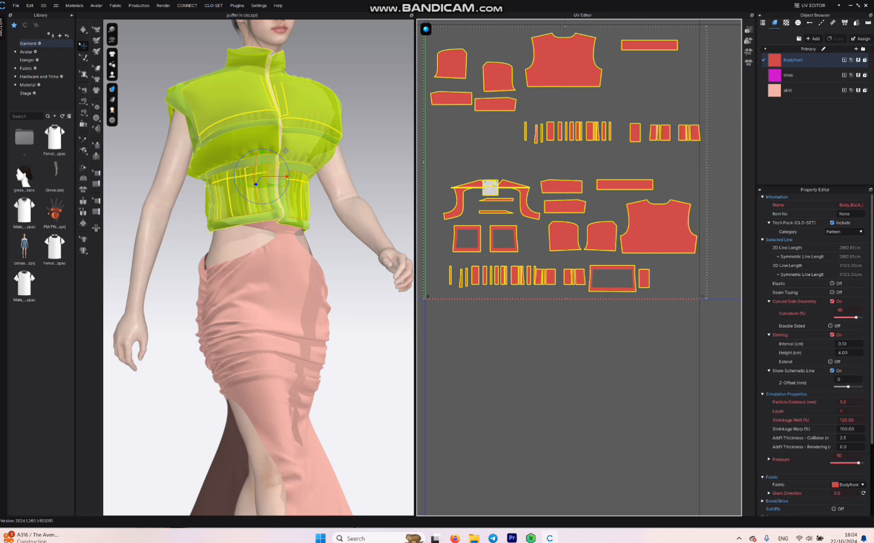
# - Spread the overlapping grey zipper UV islands into the empty space within the first tile
pyautogui.click(489, 186)
pyautogui.moveTo(489, 186); pyautogui.dragTo(465, 141)
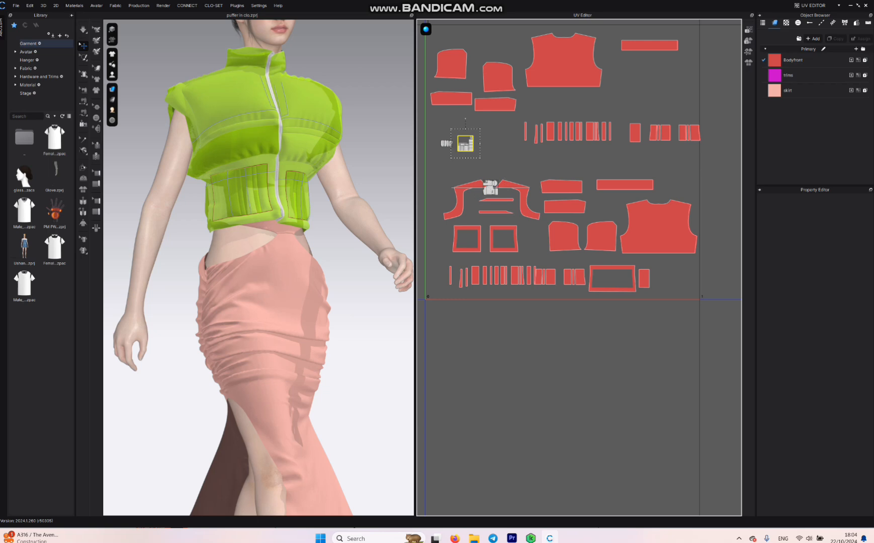
pyautogui.moveTo(488, 183); pyautogui.dragTo(444, 159)
pyautogui.click(491, 187)
pyautogui.moveTo(490, 187); pyautogui.dragTo(458, 160)
pyautogui.moveTo(490, 187); pyautogui.dragTo(535, 162)
# - Move the magenta trims UV islands into the second tile, beside the Bodyfront islands
pyautogui.scroll(-8, 594, 147)
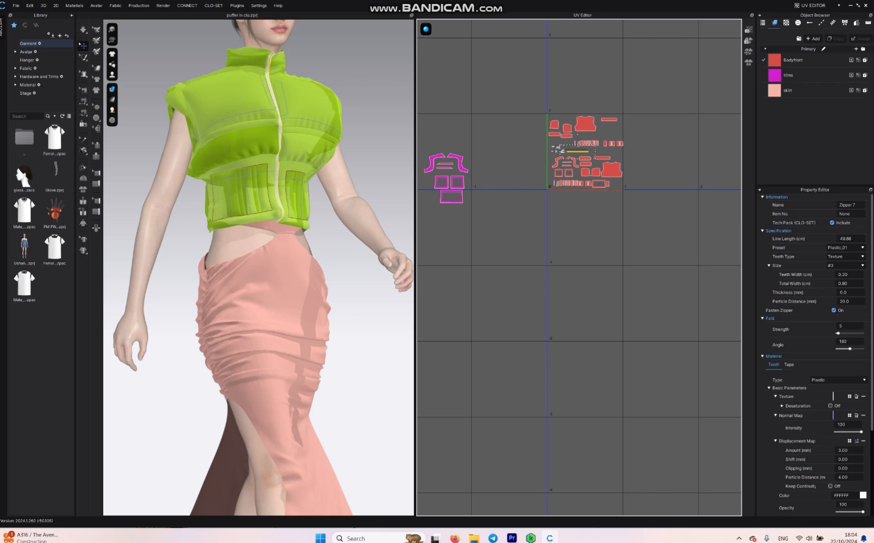
pyautogui.moveTo(523, 201); pyautogui.dragTo(577, 180, button='middle')
pyautogui.moveTo(465, 118); pyautogui.dragTo(542, 201)
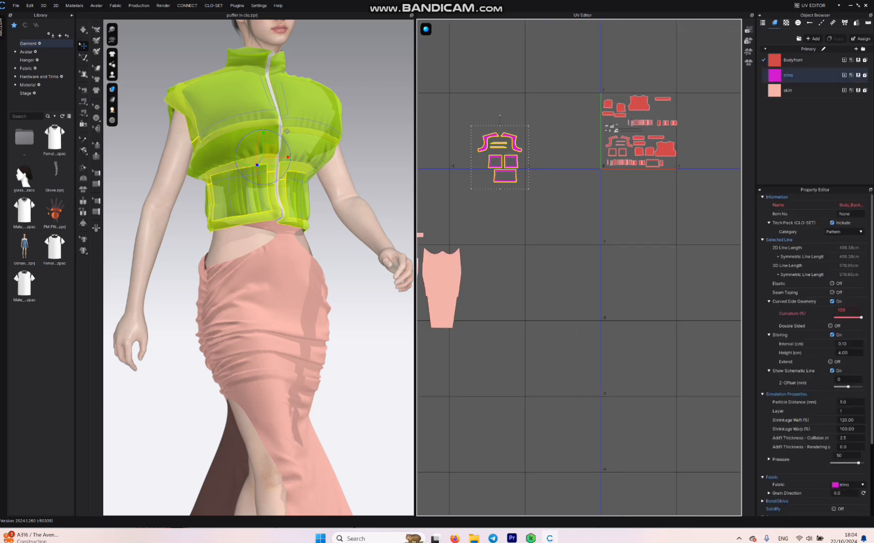
pyautogui.moveTo(506, 175); pyautogui.dragTo(724, 148)
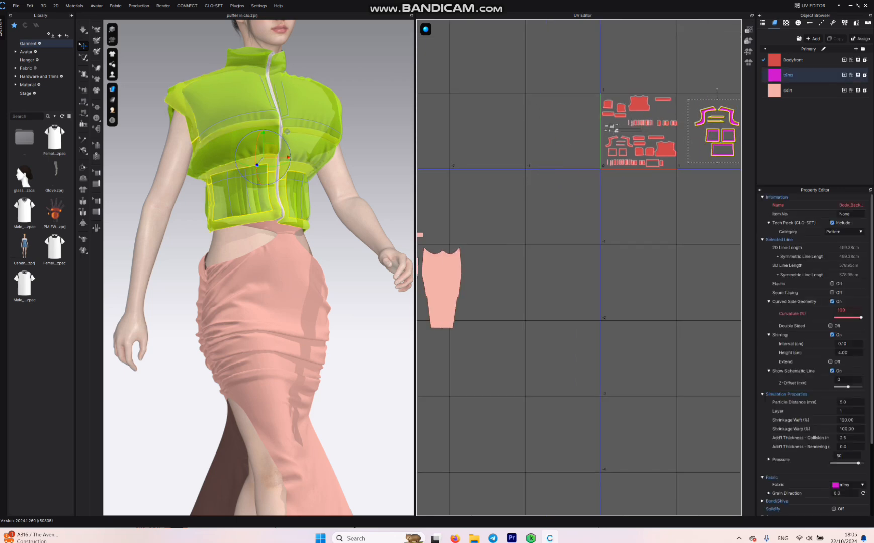
# - Move the skirt UV islands beside the trims islands, beyond the second tile
pyautogui.moveTo(598, 201); pyautogui.dragTo(712, 120, button='middle')
pyautogui.moveTo(478, 134); pyautogui.dragTo(611, 259)
pyautogui.scroll(-4, 639, 206)
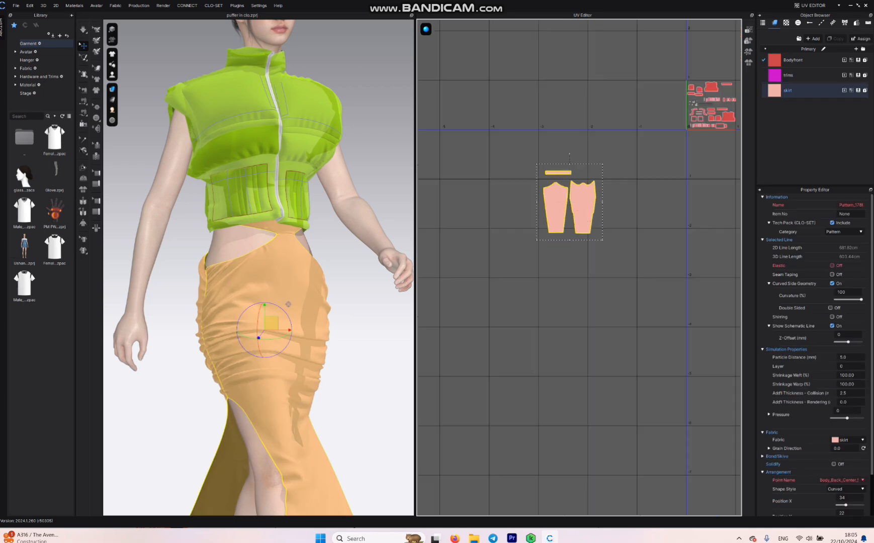
pyautogui.moveTo(639, 206); pyautogui.dragTo(548, 240, button='middle')
pyautogui.moveTo(496, 236); pyautogui.dragTo(639, 174)
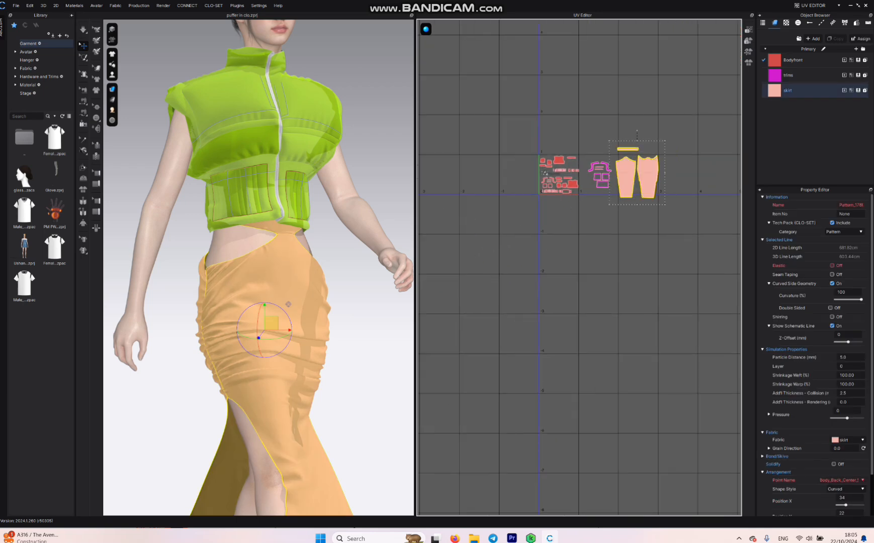
pyautogui.scroll(4, 639, 174)
pyautogui.scroll(-4, 644, 146)
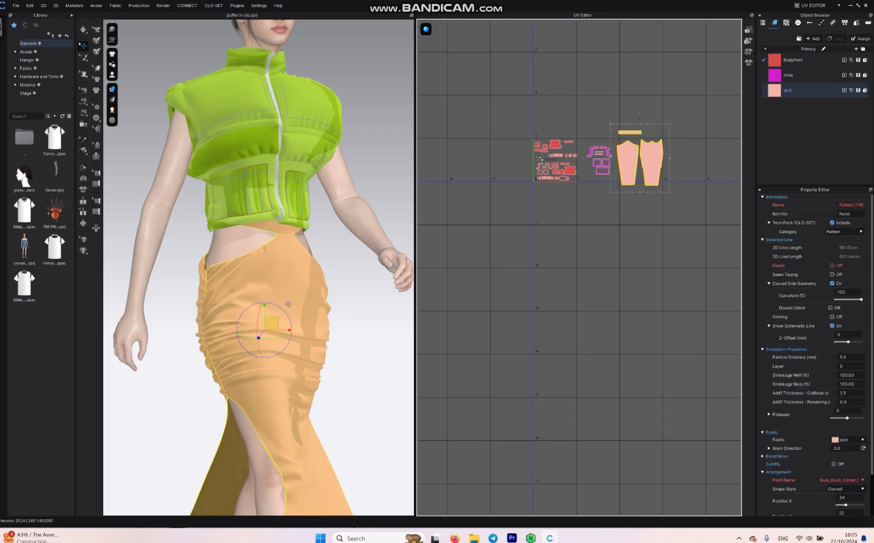
# - Scale the skirt UV islands down and place them inside the third tile
pyautogui.moveTo(669, 124); pyautogui.dragTo(661, 133)
pyautogui.moveTo(661, 134); pyautogui.dragTo(649, 150, button='middle')
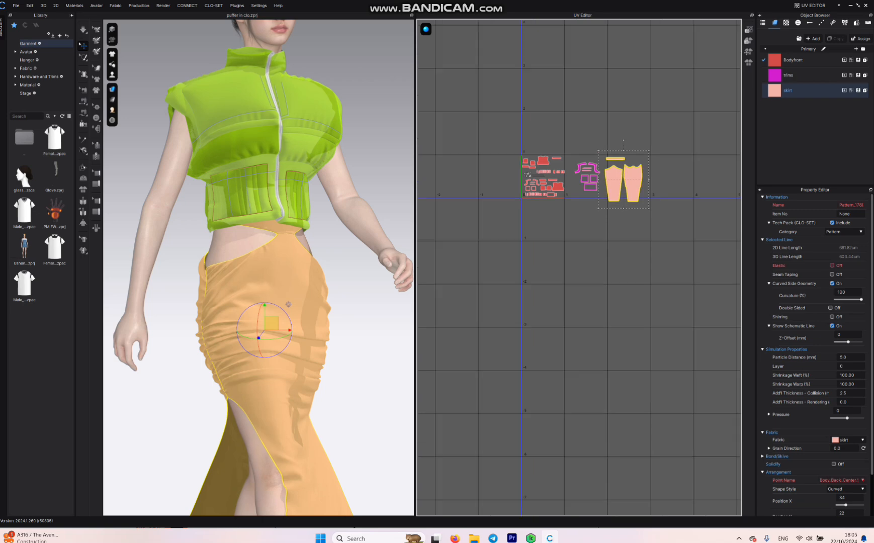
pyautogui.scroll(5, 628, 158)
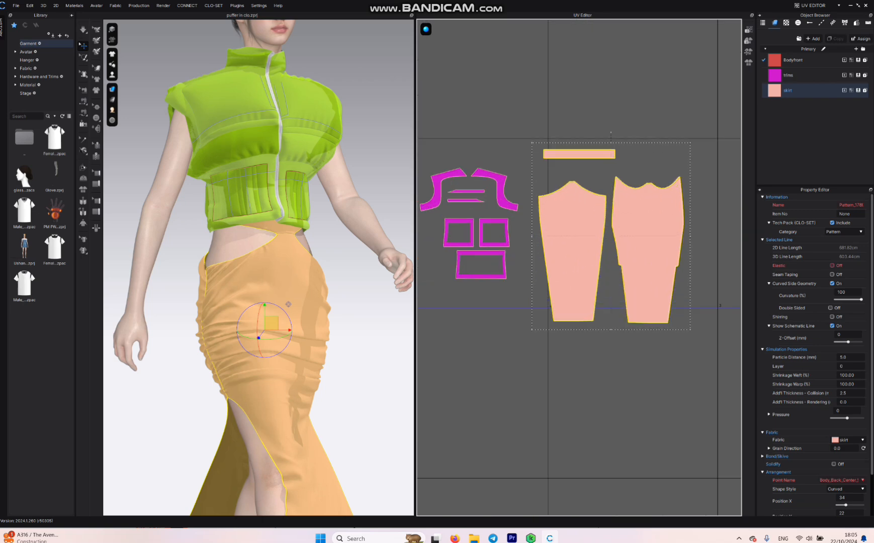
pyautogui.moveTo(690, 142); pyautogui.dragTo(666, 171)
pyautogui.moveTo(628, 241); pyautogui.dragTo(665, 214)
# - Examine the Bodyfront and zipper UV islands up close, and check the layout across all three tiles
pyautogui.moveTo(441, 275); pyautogui.dragTo(617, 234, button='middle')
pyautogui.scroll(-5, 617, 235)
pyautogui.click(490, 272)
pyautogui.scroll(8, 490, 272)
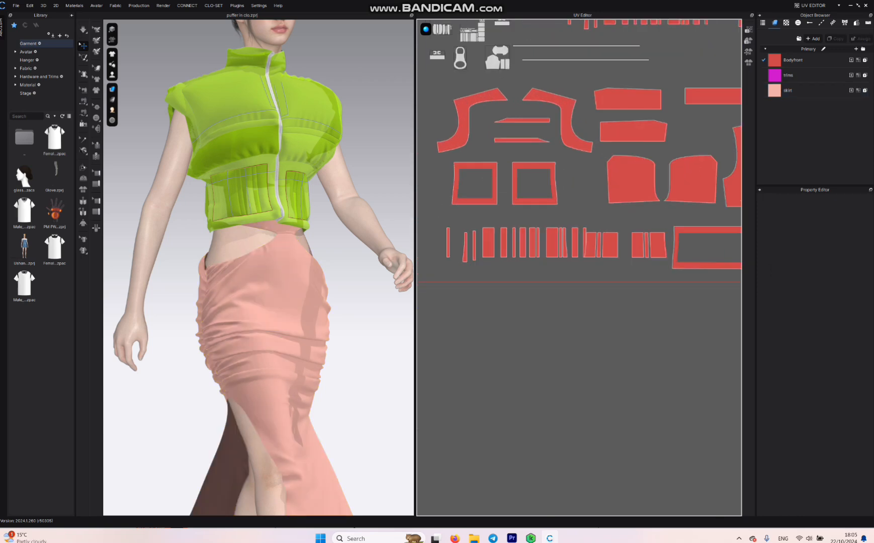
pyautogui.moveTo(490, 272); pyautogui.dragTo(457, 312, button='middle')
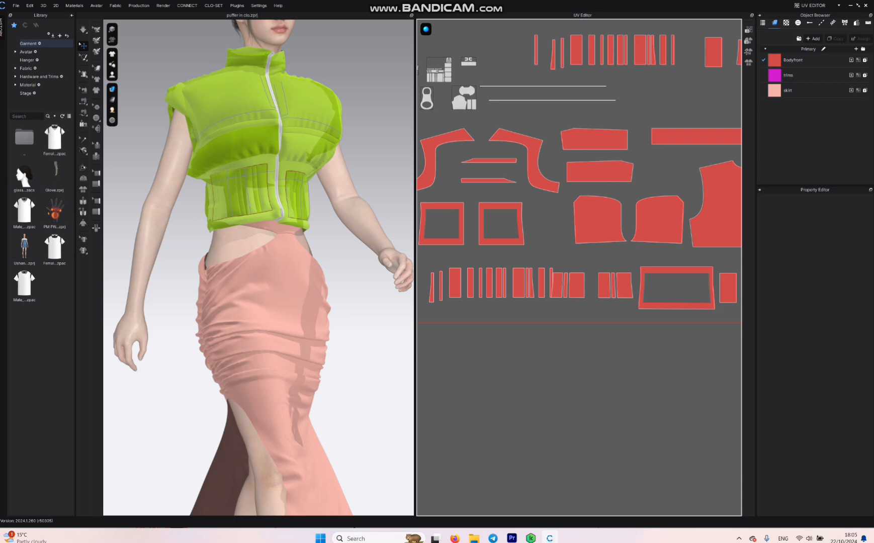
pyautogui.moveTo(579, 242); pyautogui.dragTo(490, 386, button='middle')
pyautogui.scroll(-5, 678, 111)
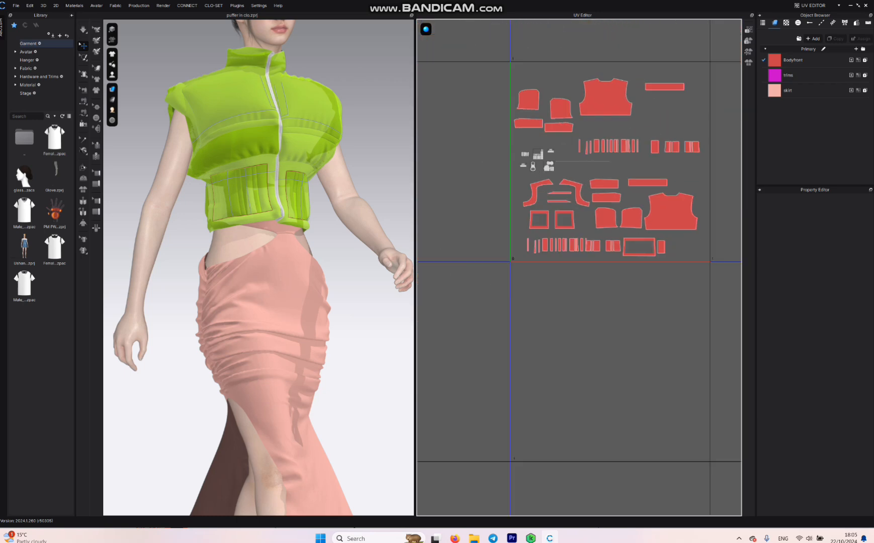
pyautogui.moveTo(723, 146); pyautogui.dragTo(564, 158, button='middle')
pyautogui.scroll(-7, 620, 145)
pyautogui.scroll(2, 573, 163)
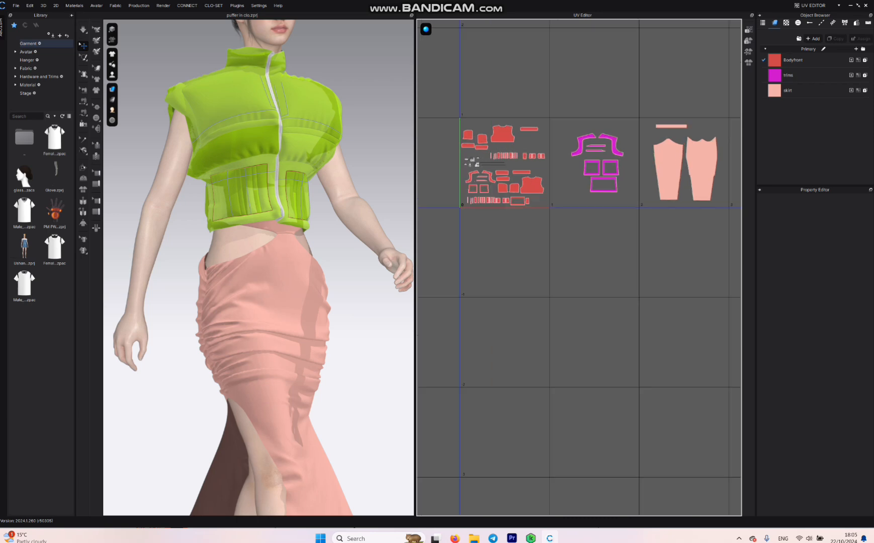
# - Save the project and start an OBJ export named subscribe in the youtbesub2 folder
pyautogui.hotkey('ctrl', 's')
pyautogui.click(16, 6)
pyautogui.moveTo(38, 84)
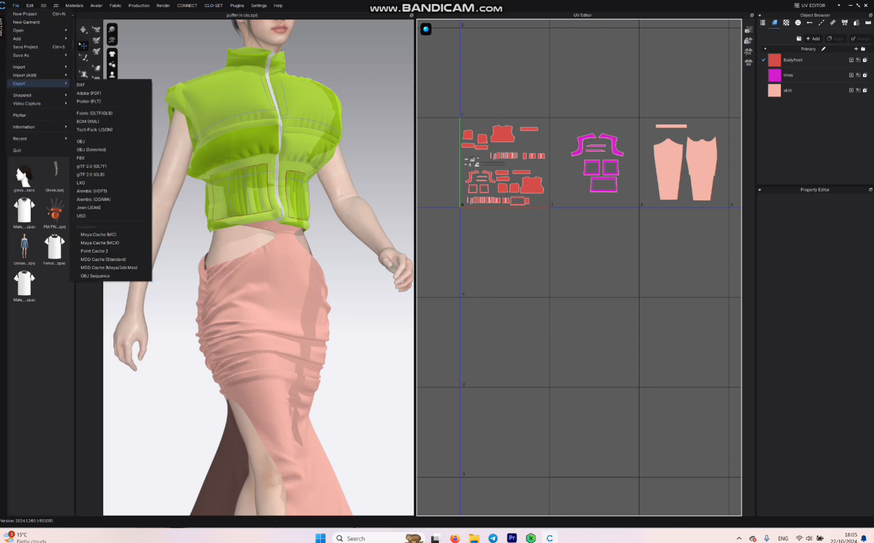
pyautogui.click(81, 141)
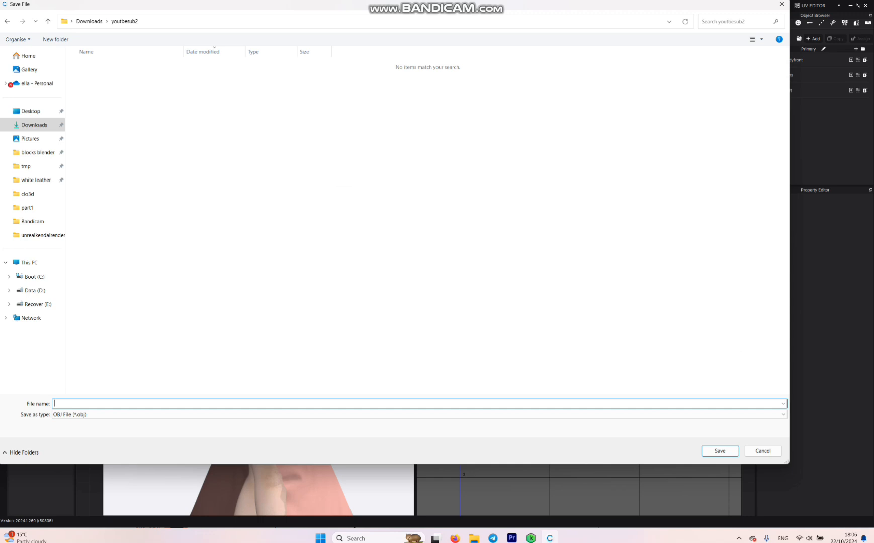
pyautogui.write('subs')
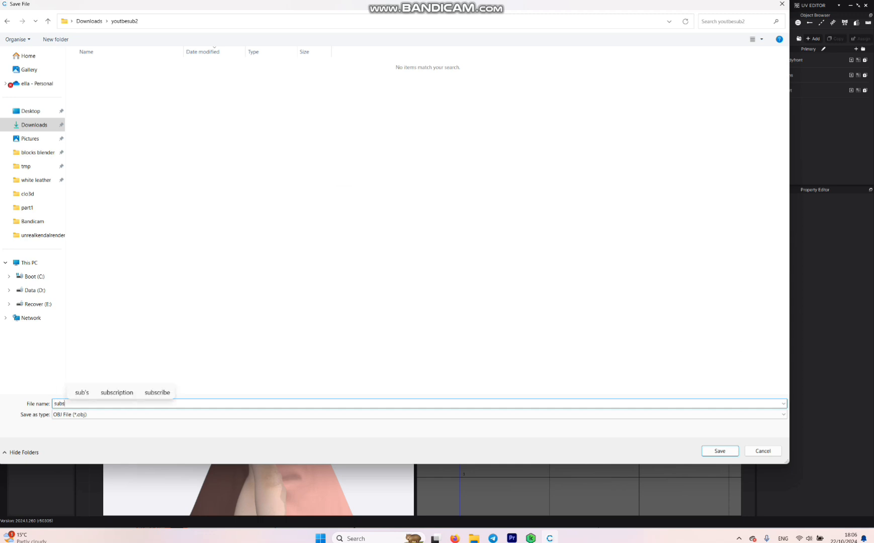
pyautogui.write('cribe')
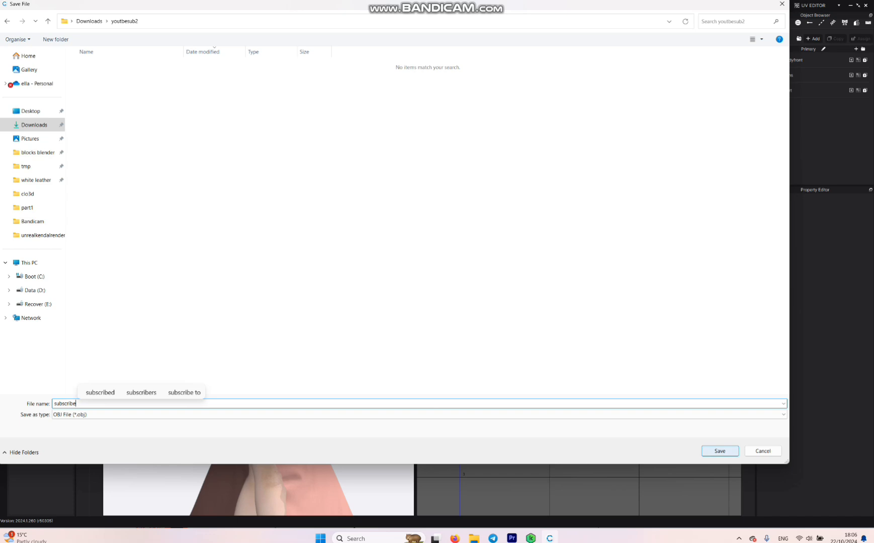
pyautogui.press('Return')
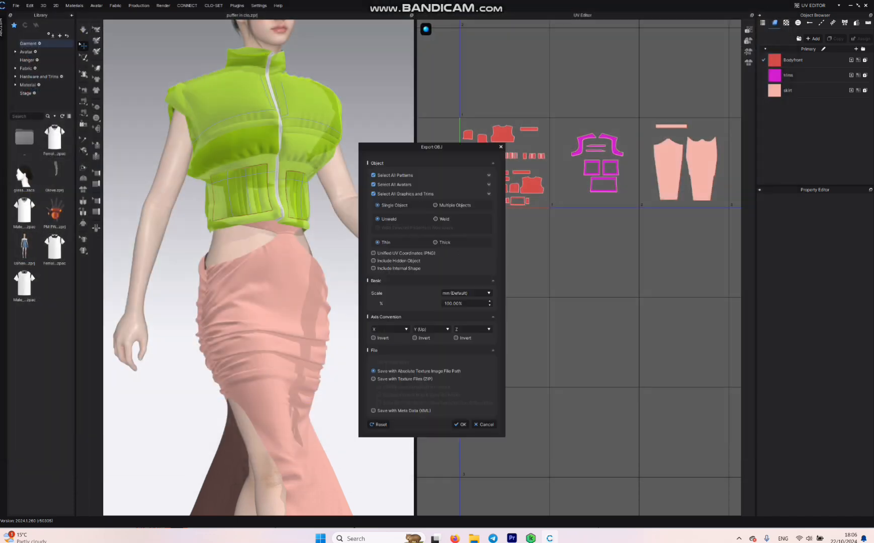
# - Export the OBJ without avatars, as Thick, with Unified UV Coordinates enabled and the Diffuse and Normal maps excluded
pyautogui.moveTo(431, 147); pyautogui.dragTo(433, 91)
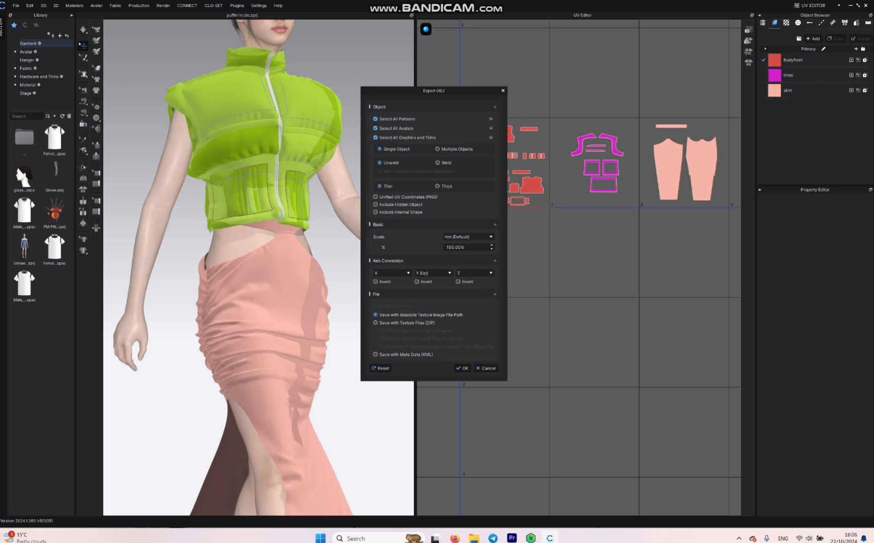
pyautogui.click(376, 129)
pyautogui.click(438, 186)
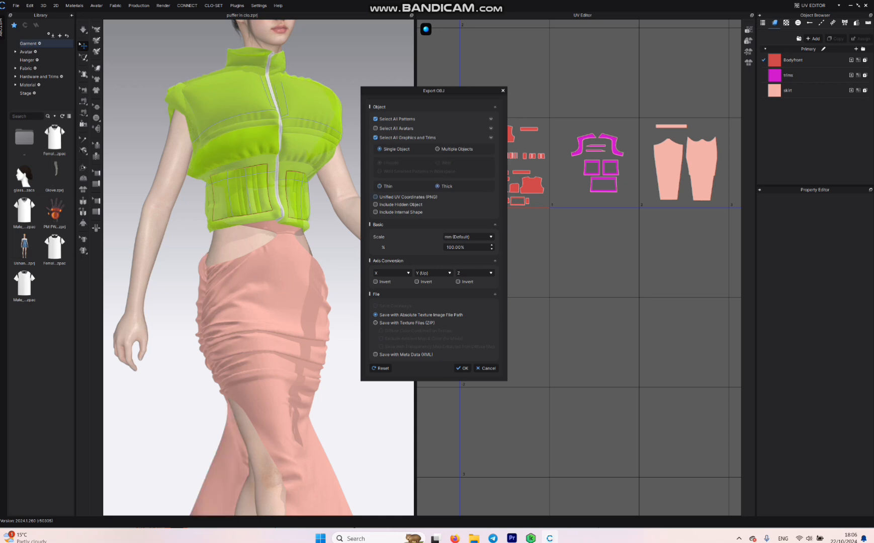
pyautogui.click(375, 197)
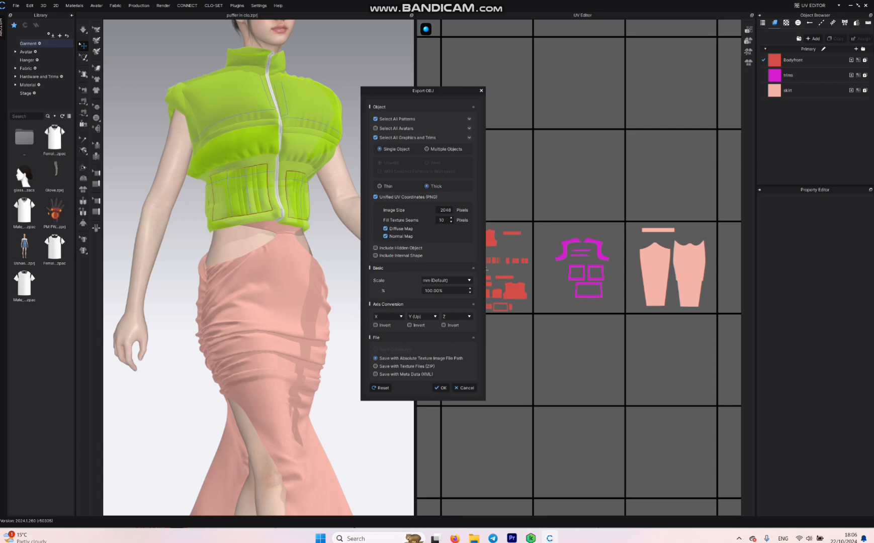
pyautogui.click(386, 229)
pyautogui.click(385, 236)
pyautogui.click(442, 291)
pyautogui.click(440, 388)
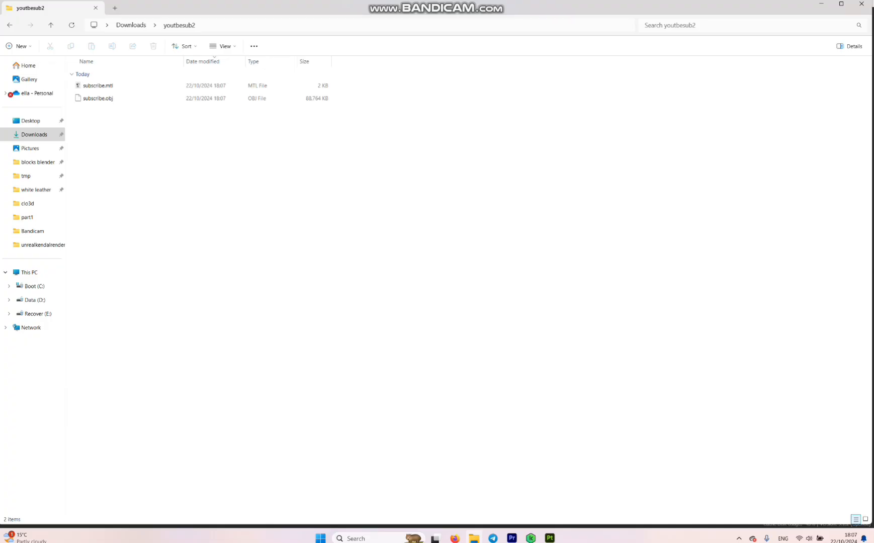
# - Place Substance 3D Painter beside the export folder and load subscribe.obj into it as a new project
pyautogui.moveTo(402, 22)
pyautogui.mouseDown()
pyautogui.moveTo(472, 3)
pyautogui.moveTo(426, 19)
pyautogui.mouseUp()
pyautogui.click(146, 261)
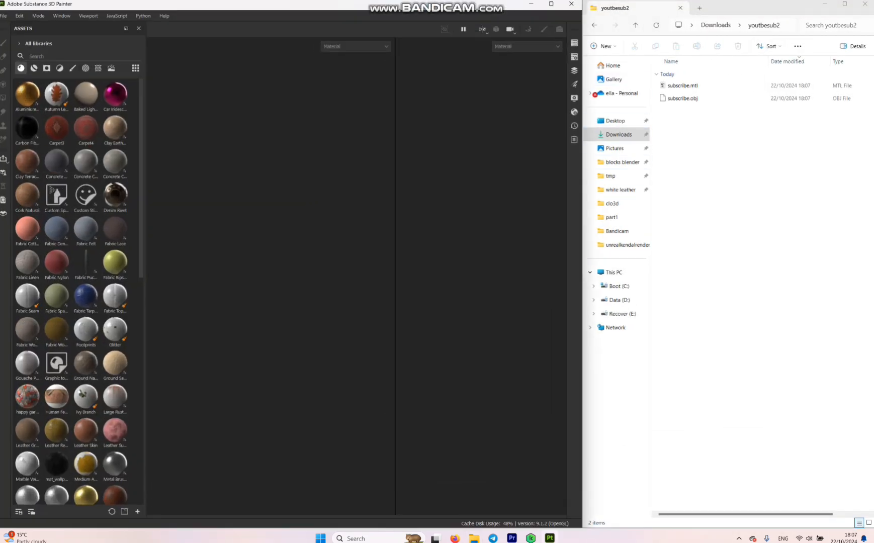
pyautogui.moveTo(683, 98)
pyautogui.mouseDown()
pyautogui.moveTo(627, 101)
pyautogui.moveTo(244, 180)
pyautogui.mouseUp()
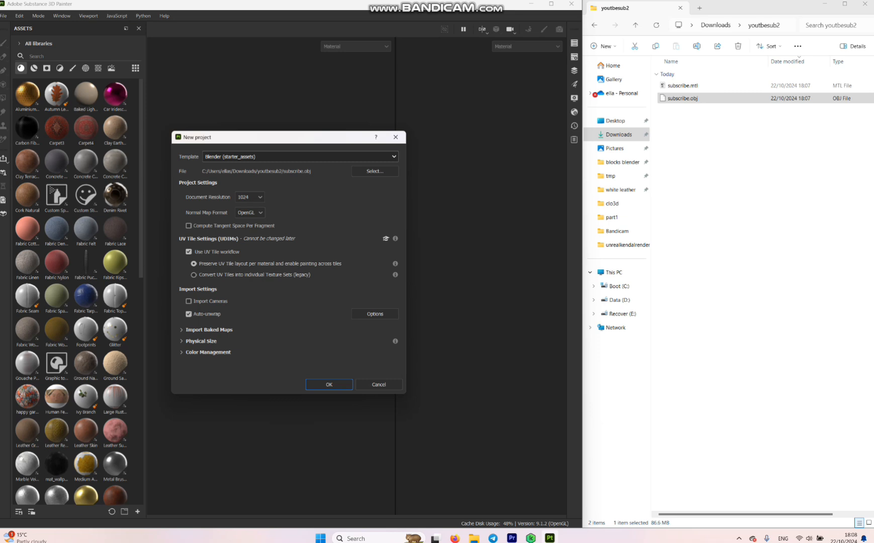
# - Create the project with the PBR - Metallic Roughness Alpha-blend template and 2048 document resolution, and maximize the Painter window
pyautogui.click(300, 157)
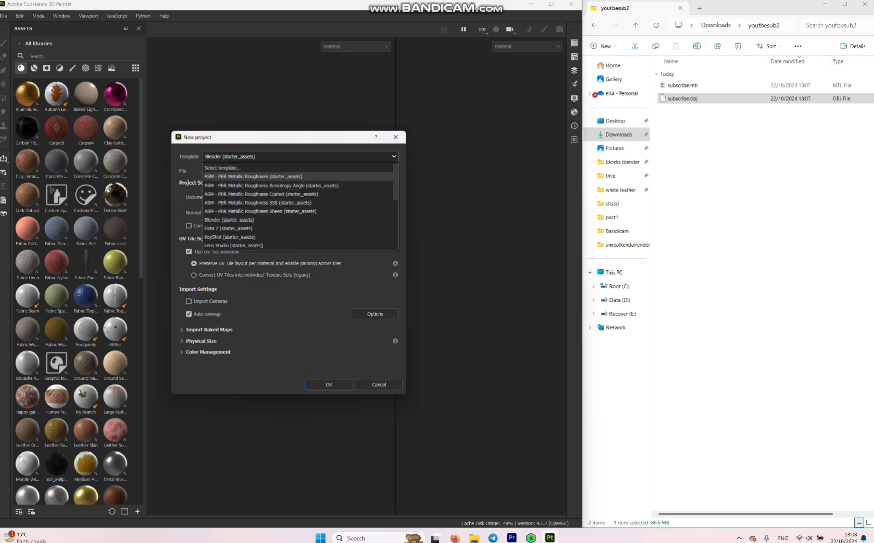
pyautogui.scroll(-1, 297, 171)
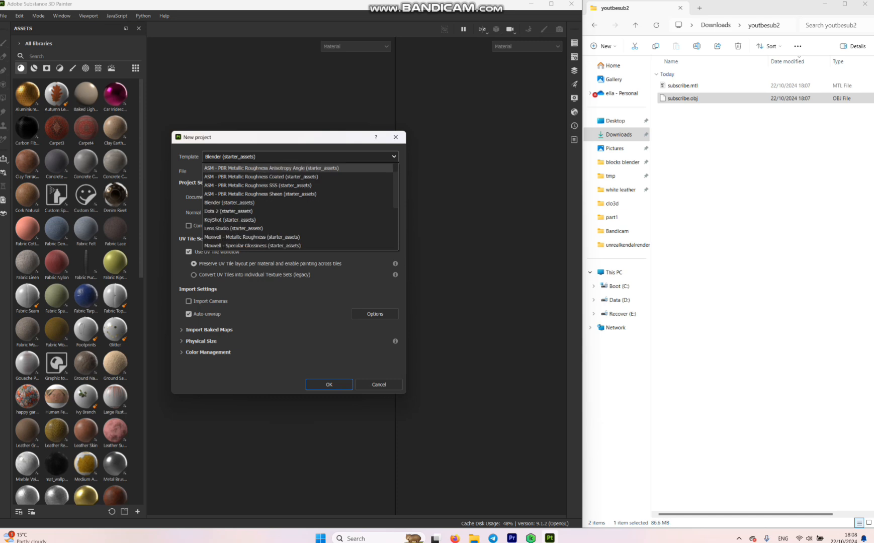
pyautogui.scroll(-2, 297, 171)
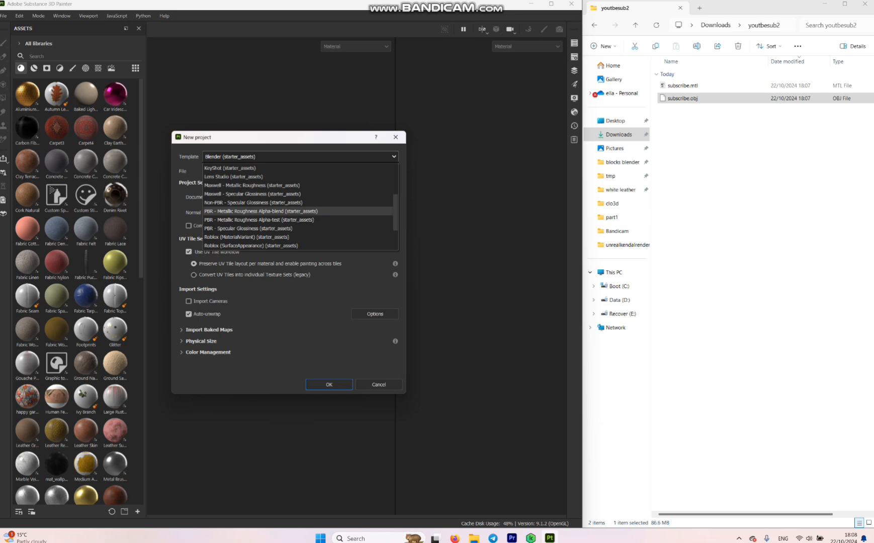
pyautogui.press('Return')
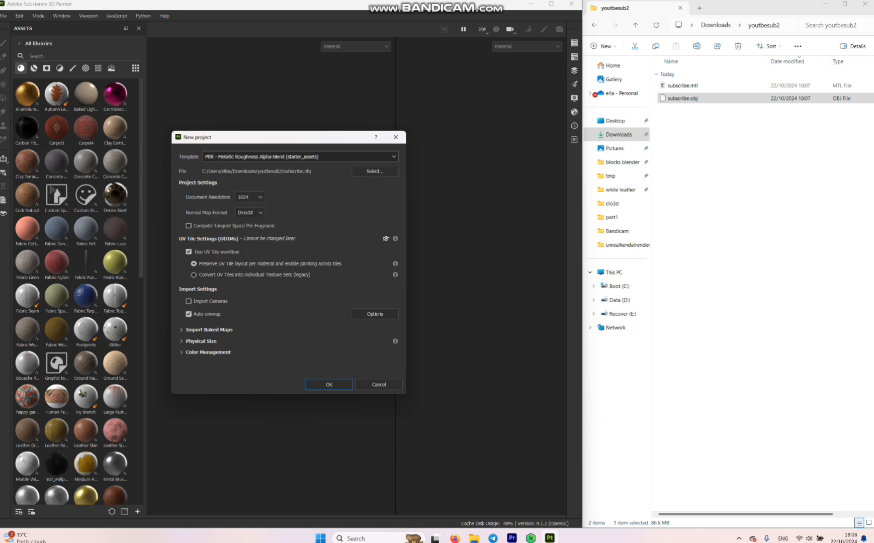
pyautogui.click(251, 198)
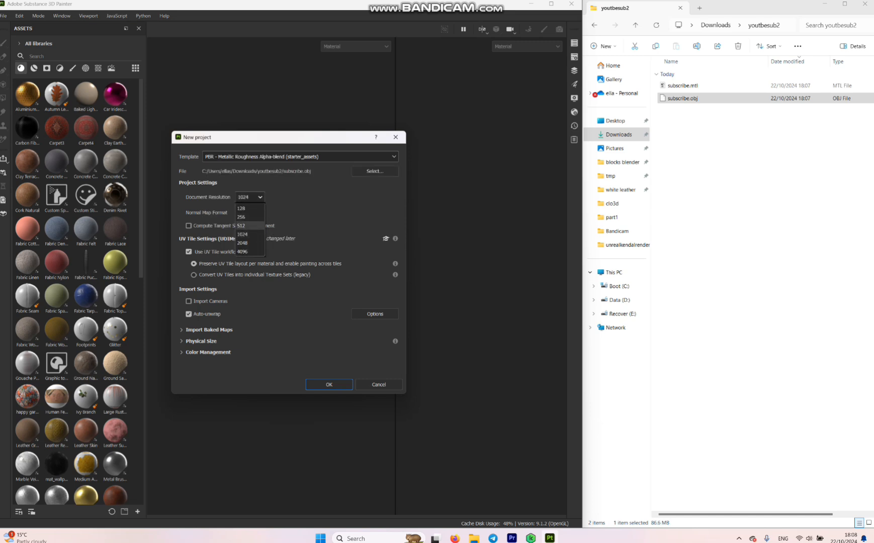
pyautogui.click(251, 243)
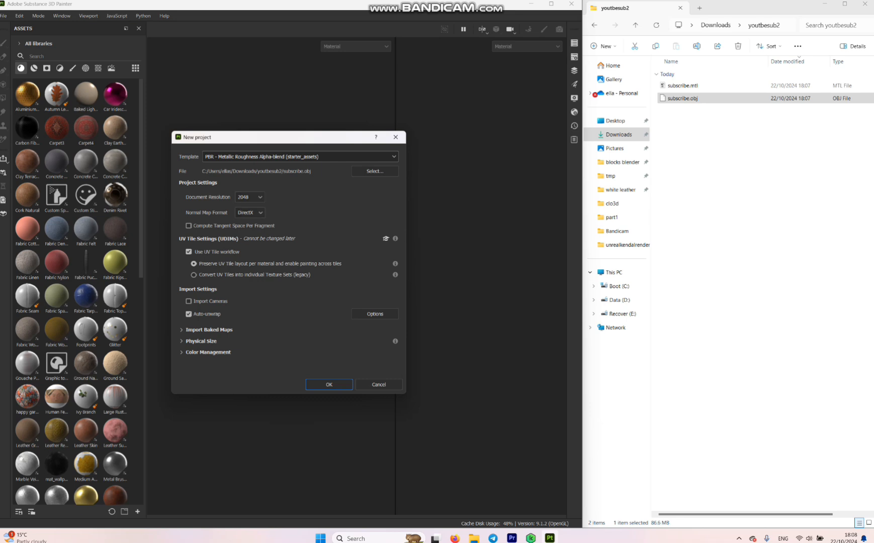
pyautogui.click(329, 384)
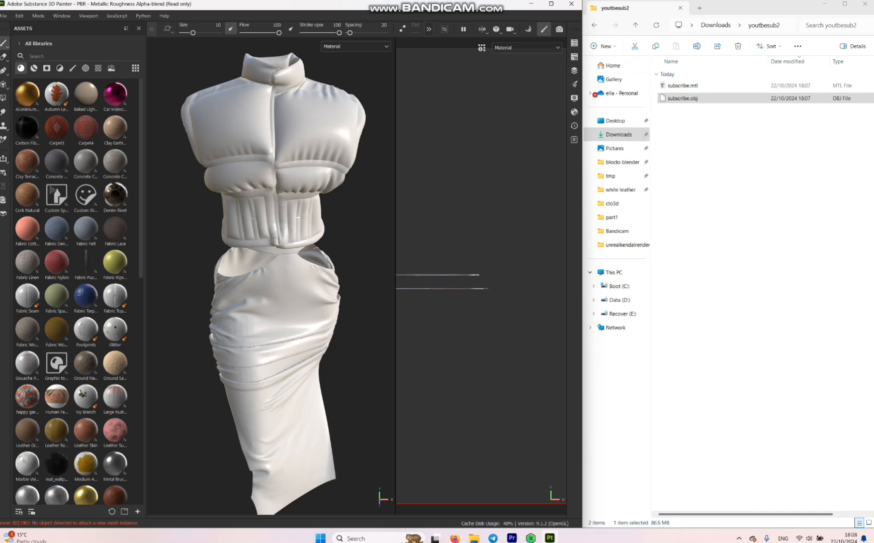
pyautogui.moveTo(551, 4)
pyautogui.click(551, 4)
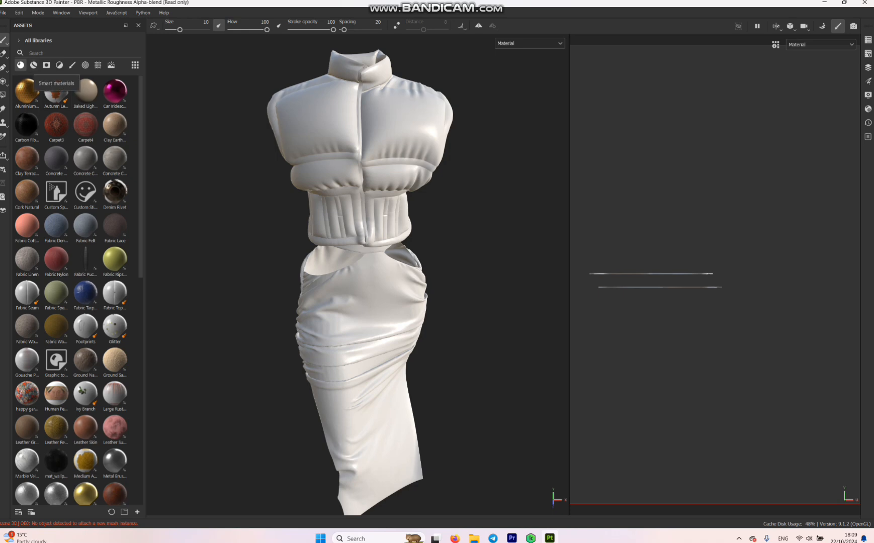
# - Try the Aluminium Insulator material on the vest body and delete its layer
pyautogui.moveTo(27, 90)
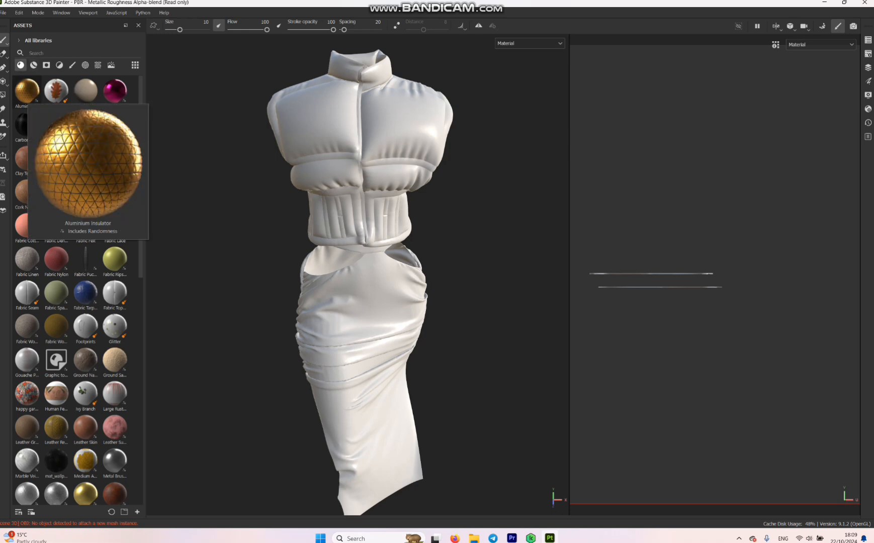
pyautogui.moveTo(27, 91); pyautogui.dragTo(362, 150)
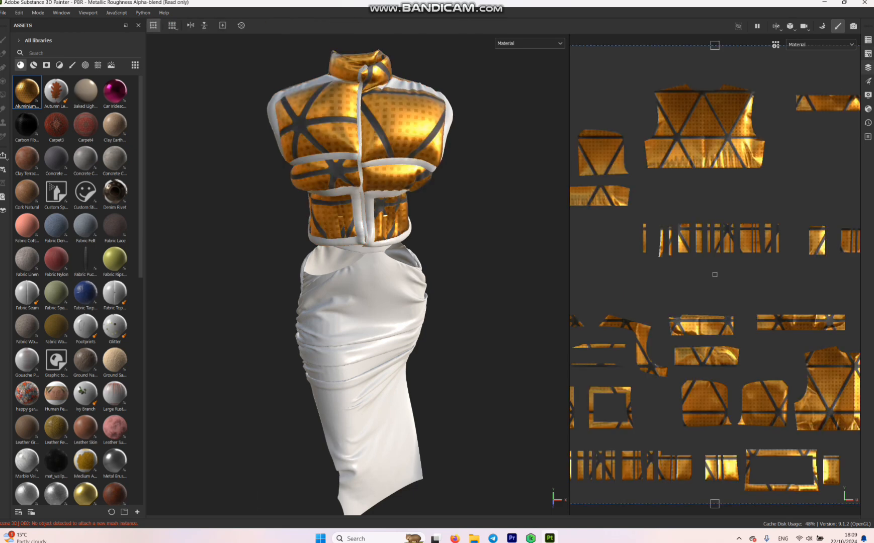
pyautogui.click(868, 68)
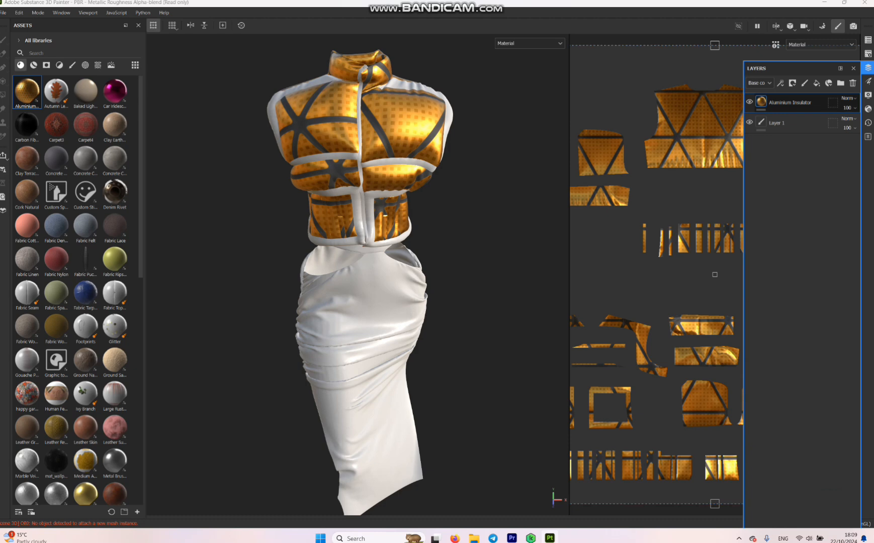
pyautogui.click(788, 123)
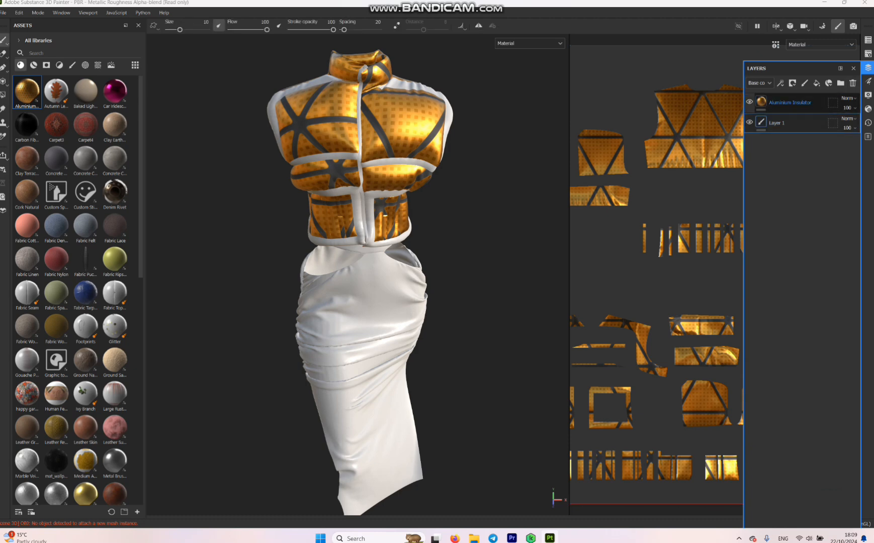
pyautogui.click(790, 103)
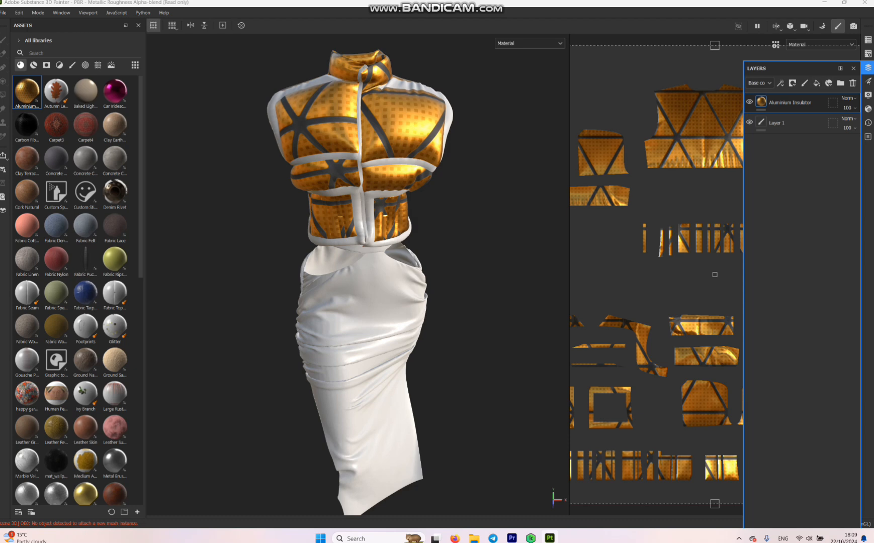
pyautogui.click(852, 83)
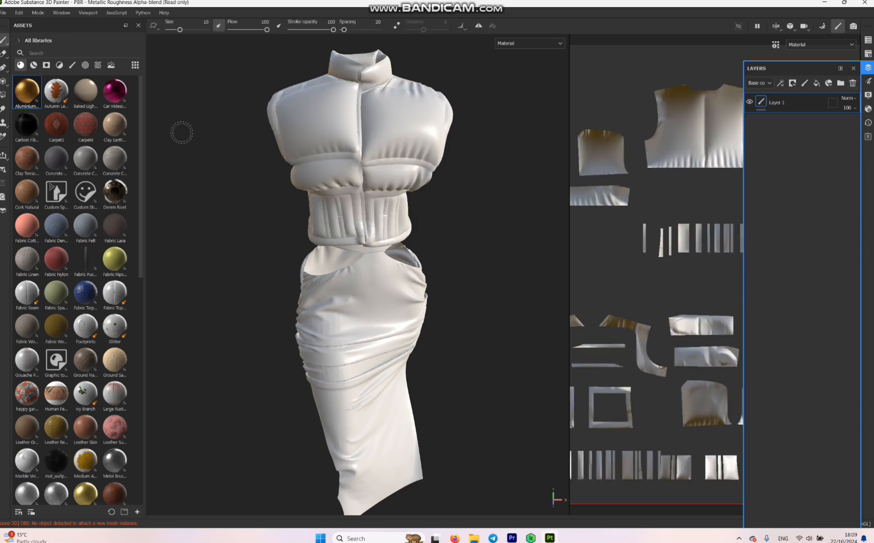
# - Try the Copper smart material on the vest body, checking its Base Metal layer's effect, and delete the Copper group
pyautogui.click(34, 65)
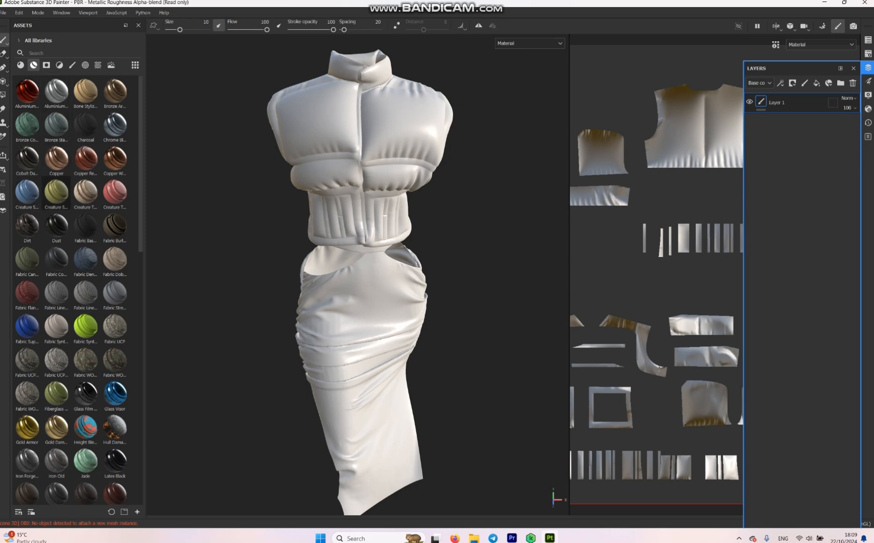
pyautogui.moveTo(56, 160); pyautogui.dragTo(324, 126)
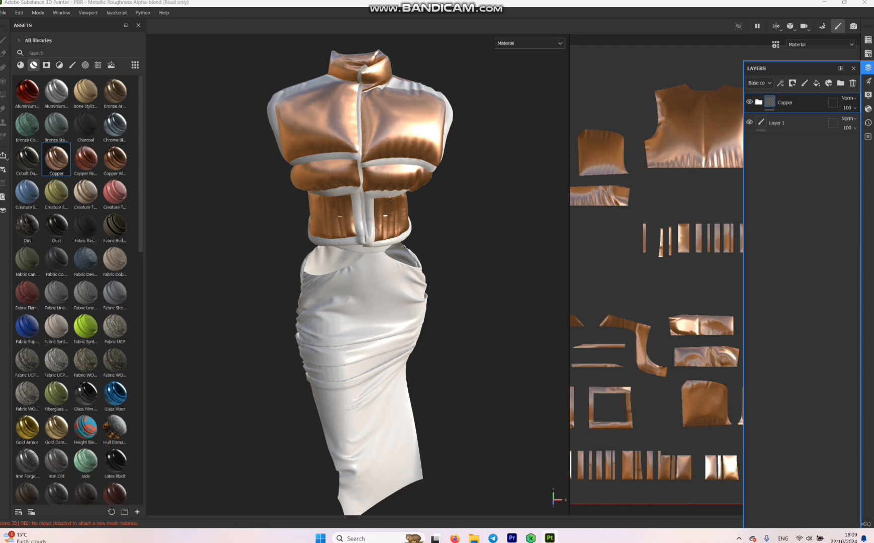
pyautogui.click(758, 103)
pyautogui.click(749, 122)
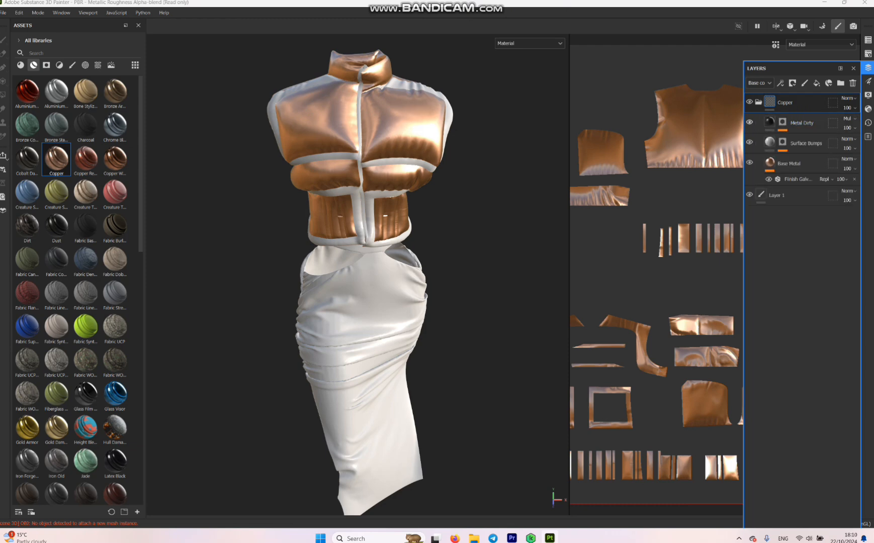
pyautogui.click(750, 162)
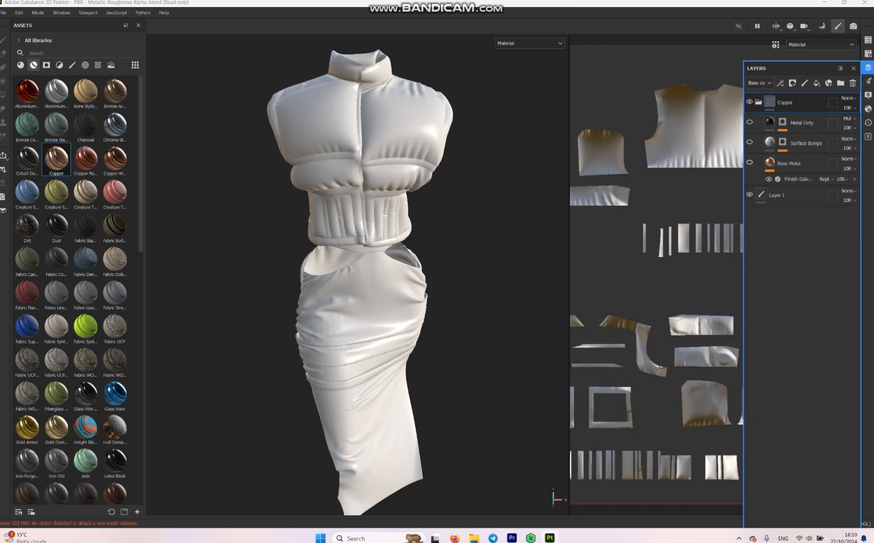
pyautogui.click(749, 162)
pyautogui.click(759, 102)
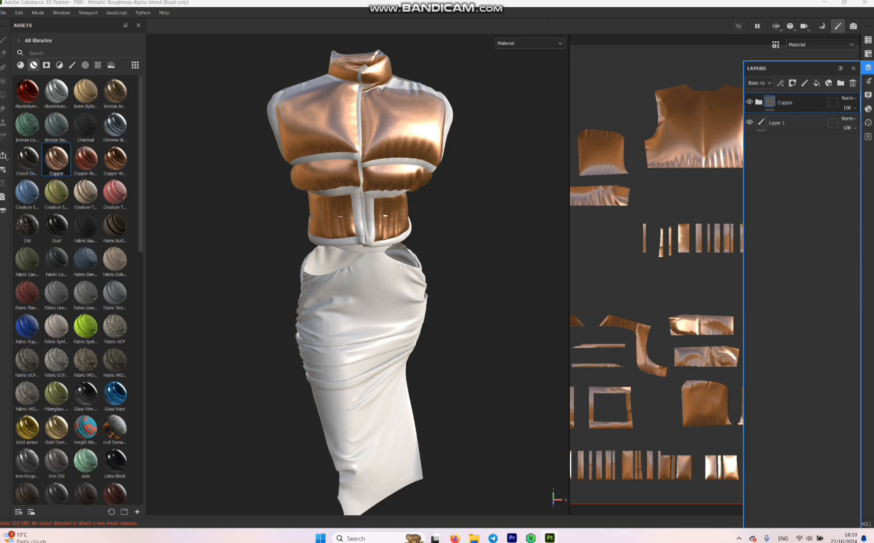
pyautogui.click(853, 83)
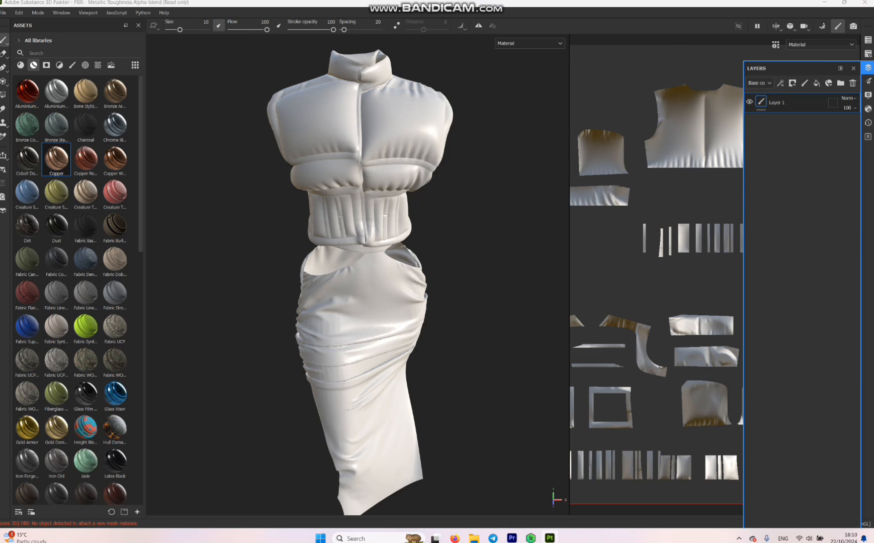
# - Open mesh map baking from the settings of the vest body's texture set
pyautogui.click(868, 40)
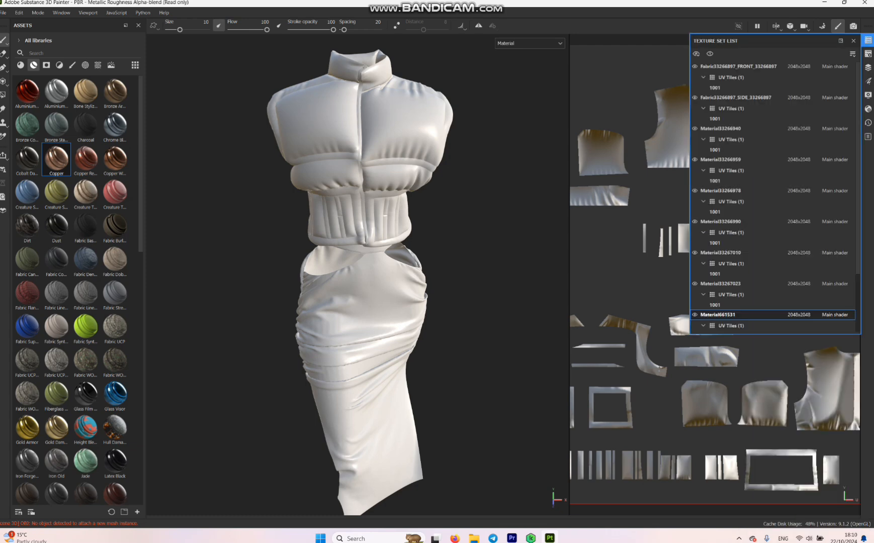
pyautogui.click(868, 54)
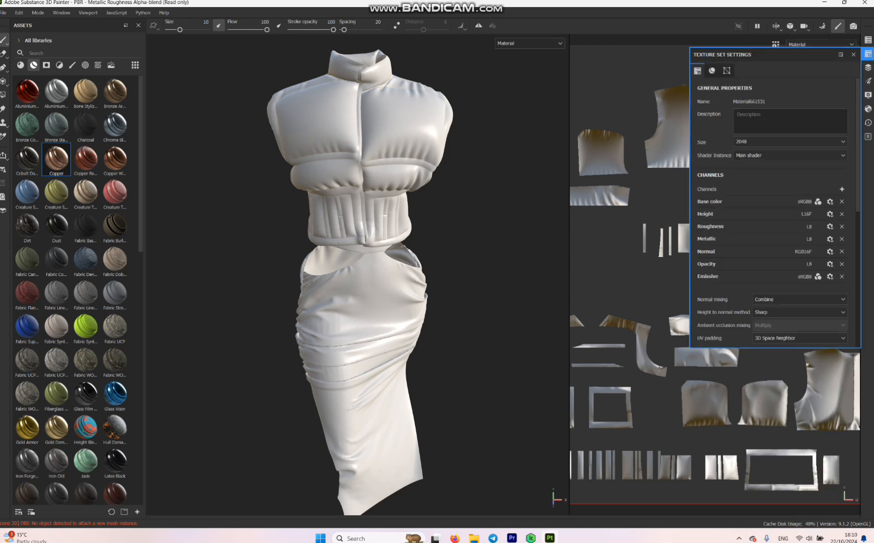
pyautogui.scroll(-4, 773, 264)
pyautogui.scroll(1, 773, 264)
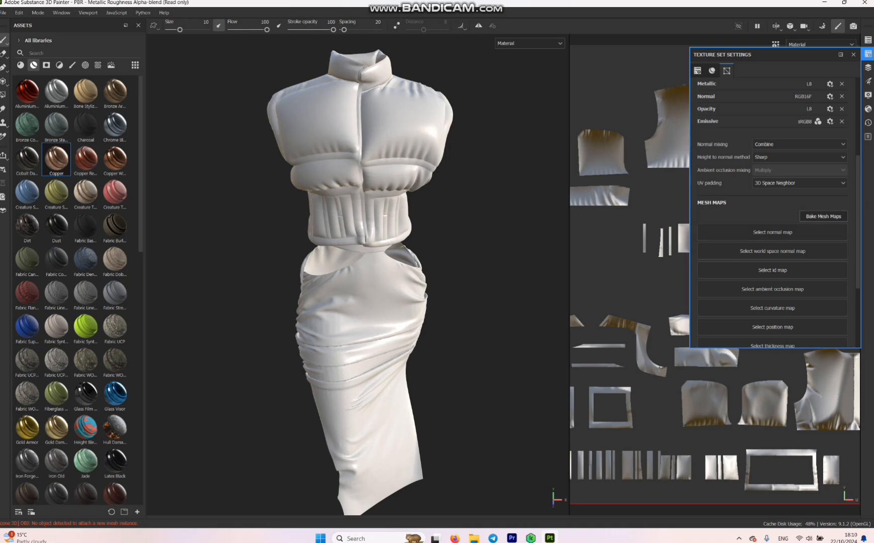
pyautogui.click(824, 217)
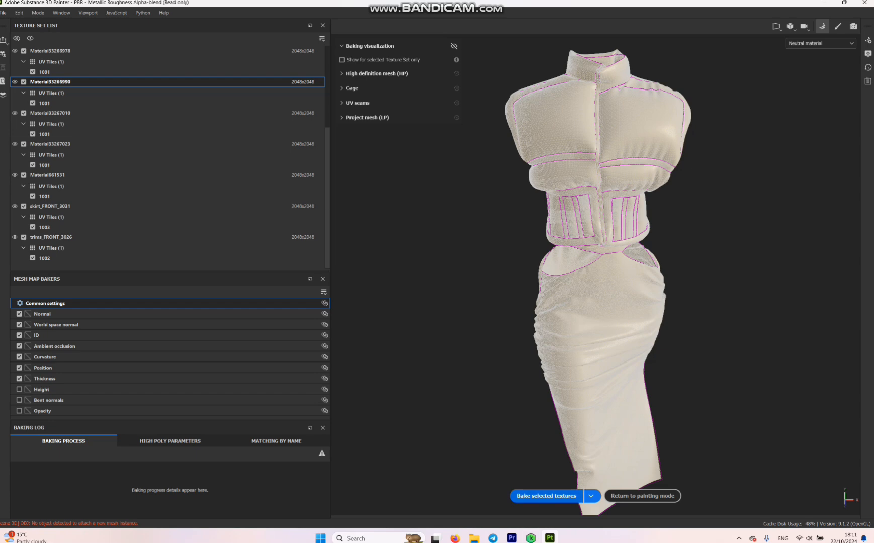
# - Bake the enabled mesh maps for the selected texture sets and return to painting mode
pyautogui.click(547, 496)
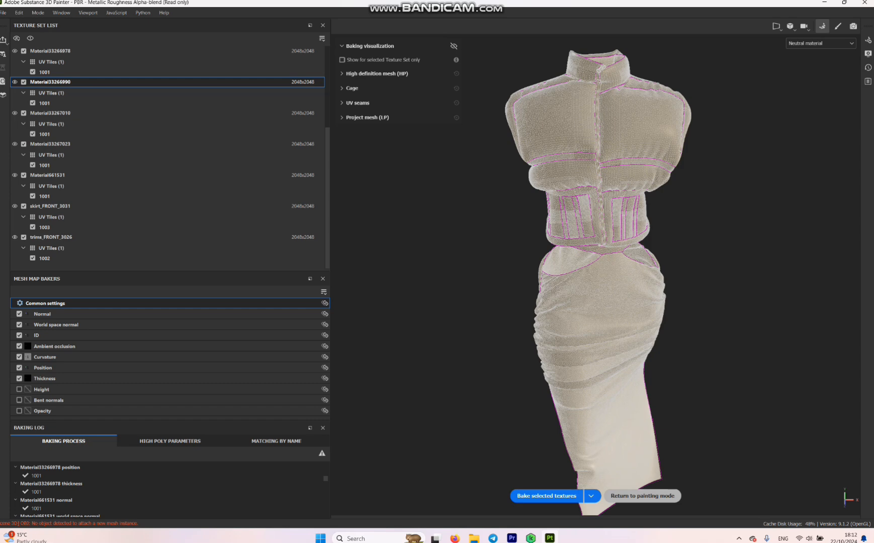
pyautogui.click(642, 496)
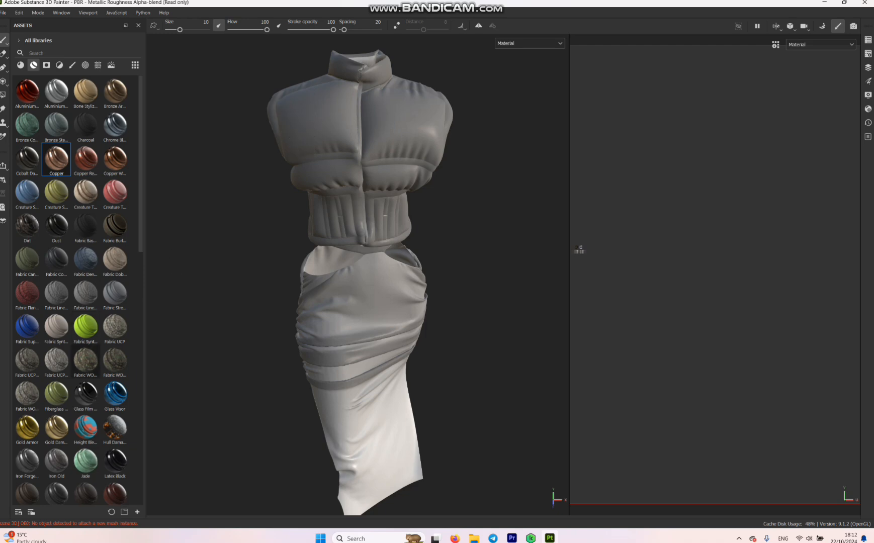
# - Look through the smart materials library and filter it with the search term "plastic"
pyautogui.scroll(-10, 100, 357)
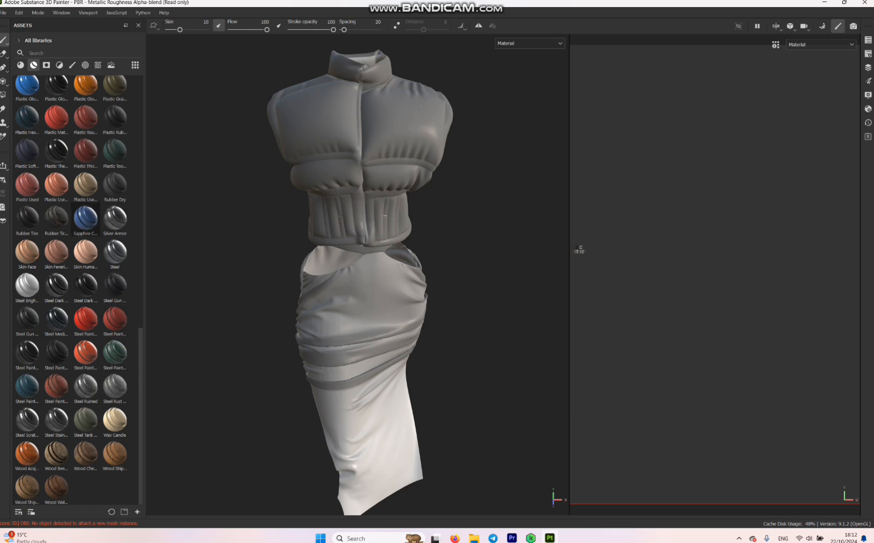
pyautogui.moveTo(86, 217)
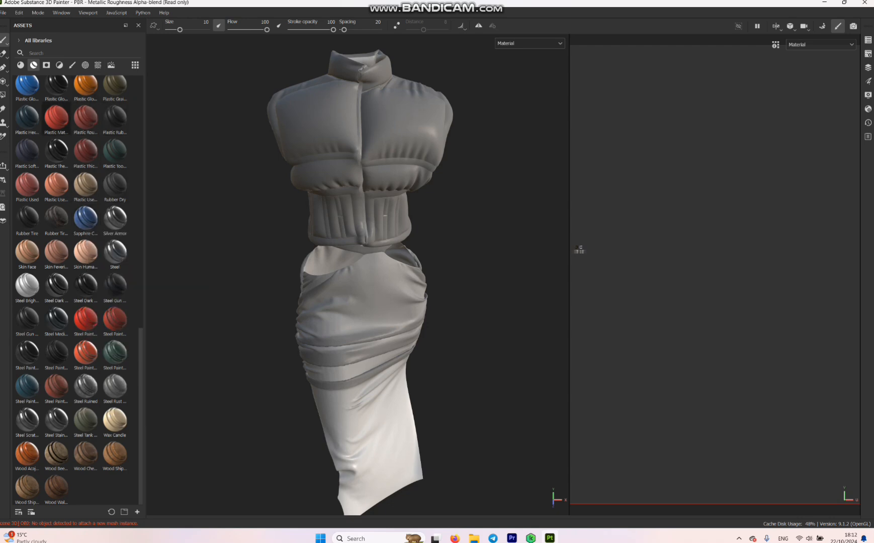
pyautogui.scroll(10, 56, 160)
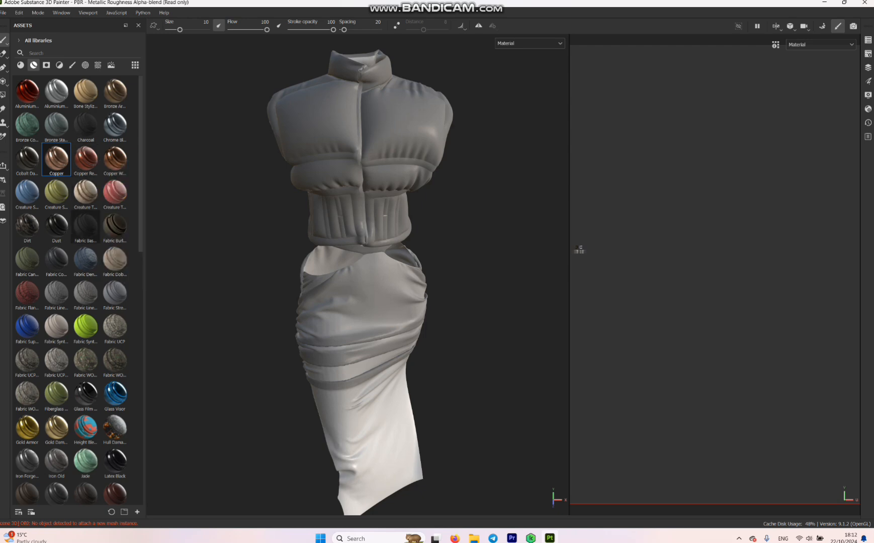
pyautogui.moveTo(85, 257)
pyautogui.moveTo(86, 325)
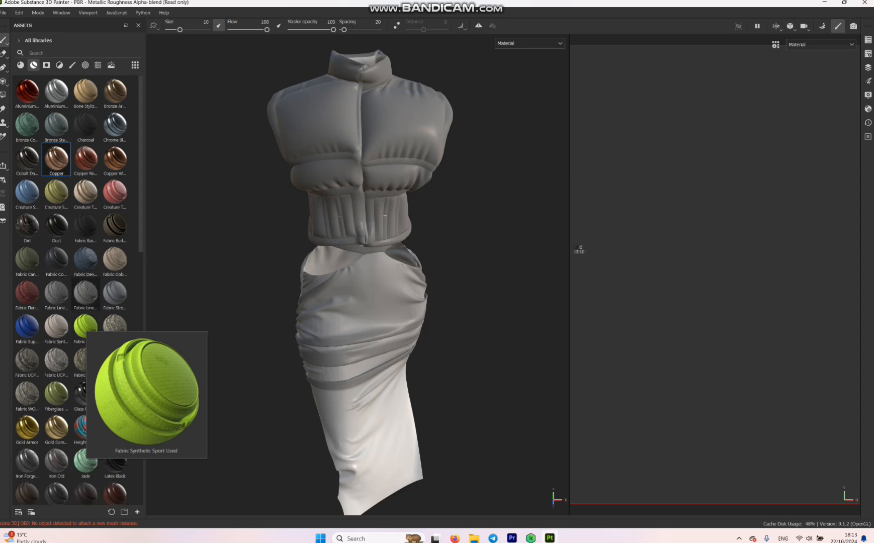
pyautogui.moveTo(115, 259)
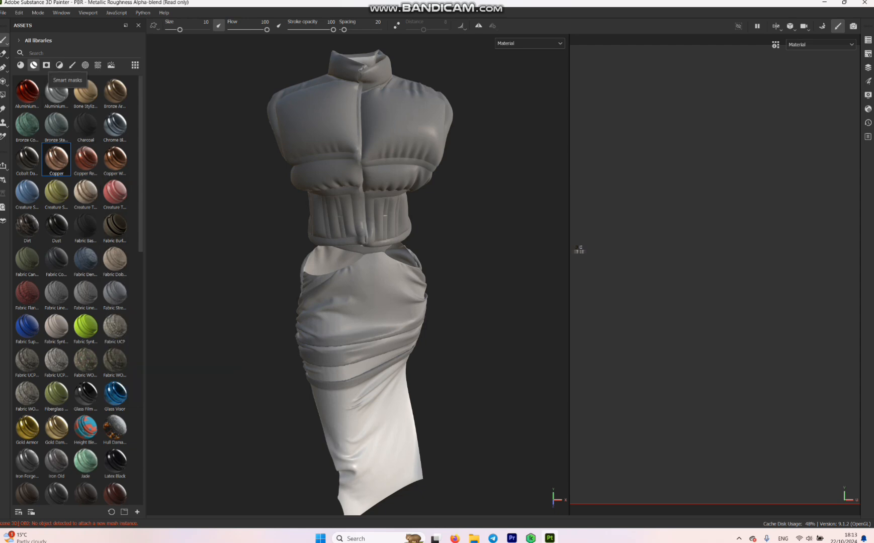
pyautogui.click(47, 53)
pyautogui.write('plas')
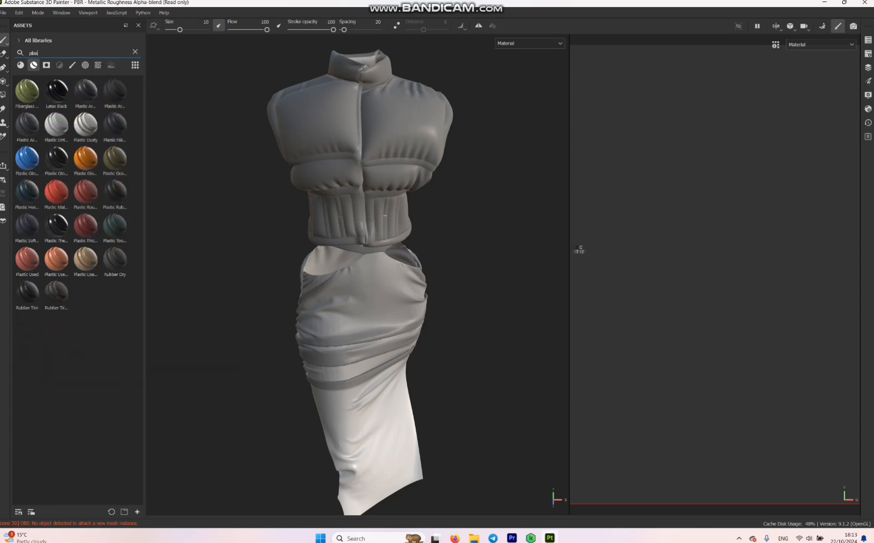
pyautogui.write('tic')
# - Apply the Plastic Soft Dirty smart material to the vest body's padded panels, leaving the trims and skirt without it
pyautogui.click(86, 92)
pyautogui.click(56, 226)
pyautogui.click(27, 227)
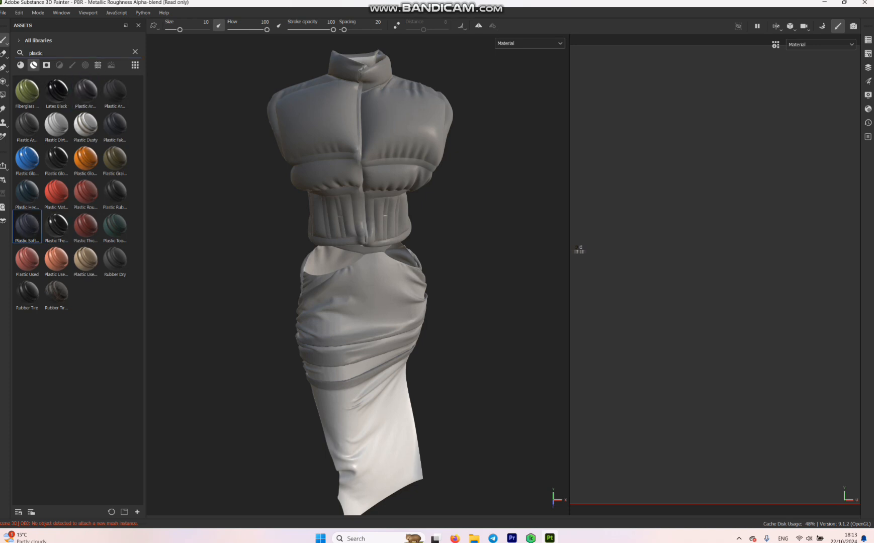
pyautogui.moveTo(27, 227); pyautogui.dragTo(322, 131)
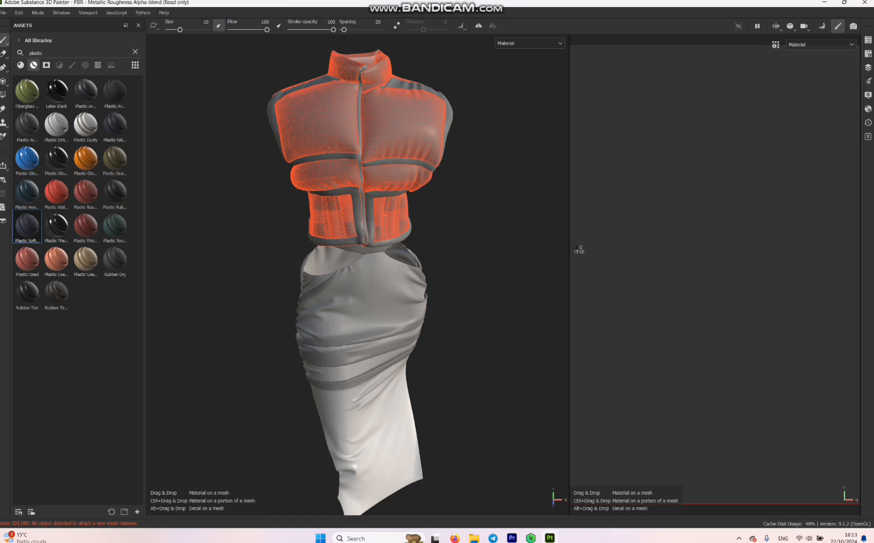
pyautogui.moveTo(322, 131); pyautogui.dragTo(324, 159)
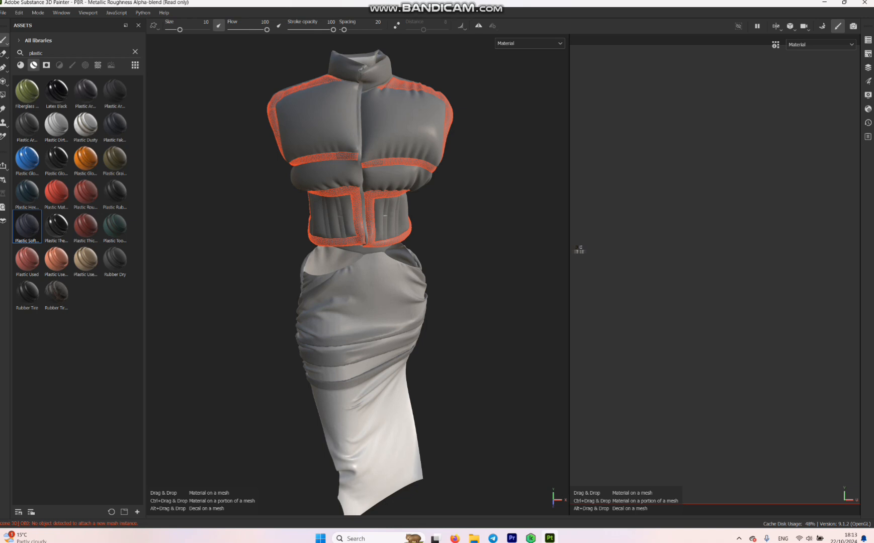
pyautogui.moveTo(325, 159)
pyautogui.mouseDown()
pyautogui.moveTo(322, 132)
pyautogui.moveTo(324, 159)
pyautogui.mouseUp()
pyautogui.moveTo(325, 159); pyautogui.dragTo(347, 306)
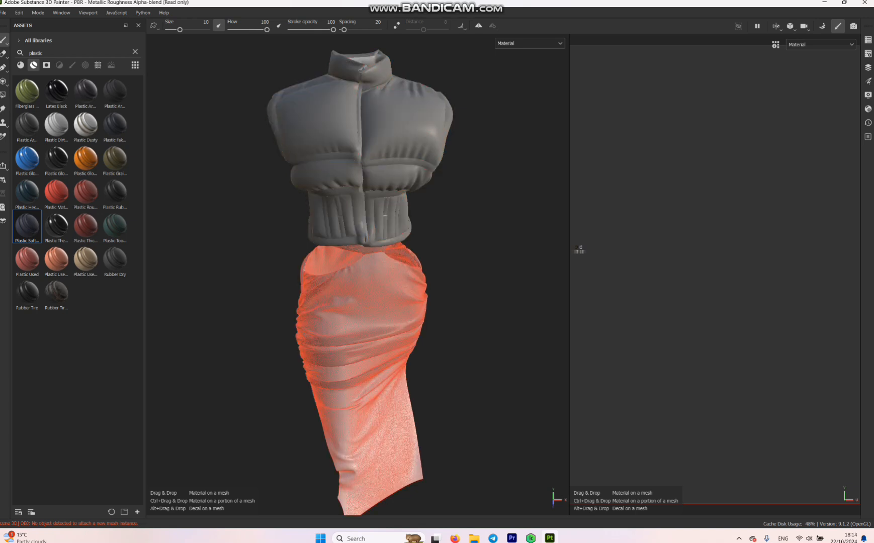
pyautogui.moveTo(347, 306); pyautogui.dragTo(332, 179)
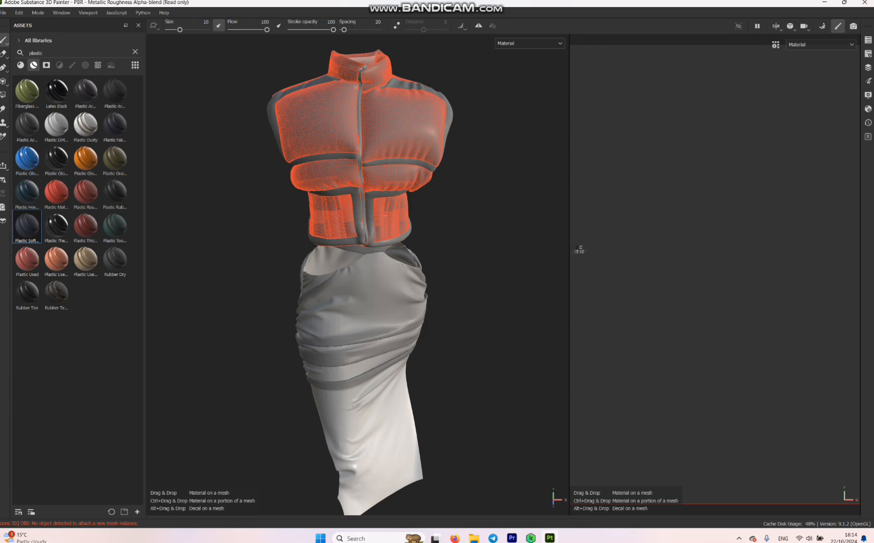
pyautogui.moveTo(27, 226); pyautogui.dragTo(386, 216)
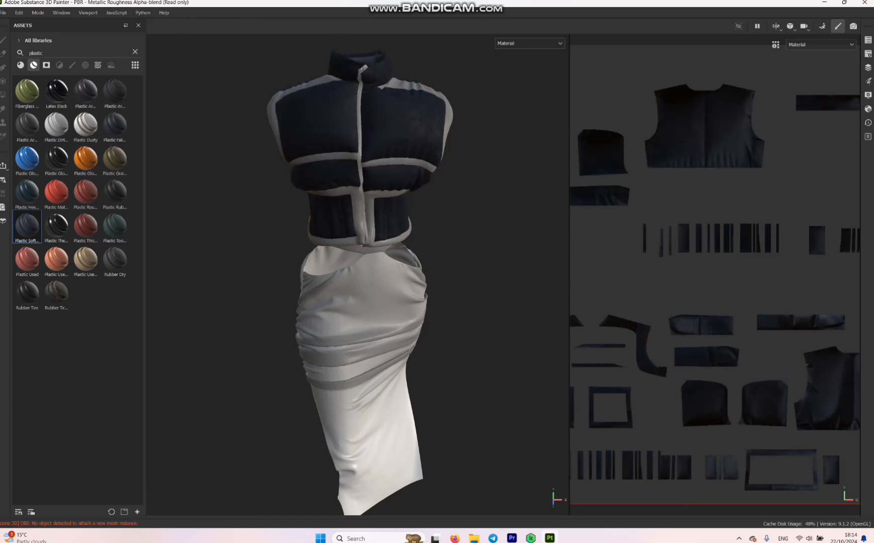
pyautogui.scroll(7, 423, 115)
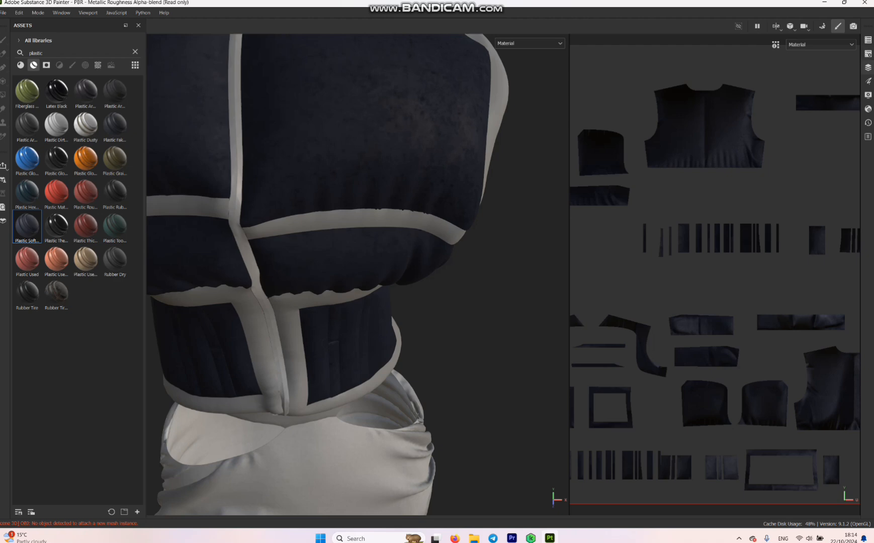
# - Expand the Plastic Soft Dirty group and open the fill properties of its Base Plastic layer
pyautogui.click(868, 68)
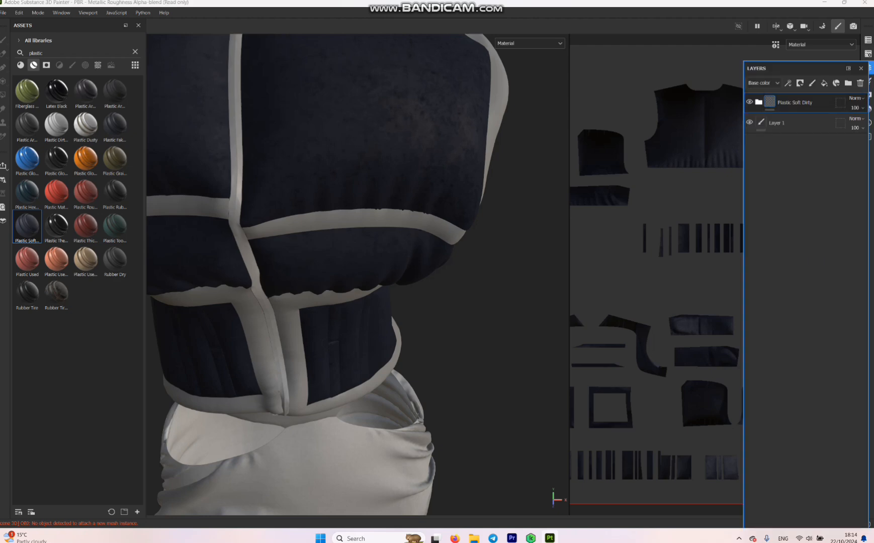
pyautogui.click(759, 102)
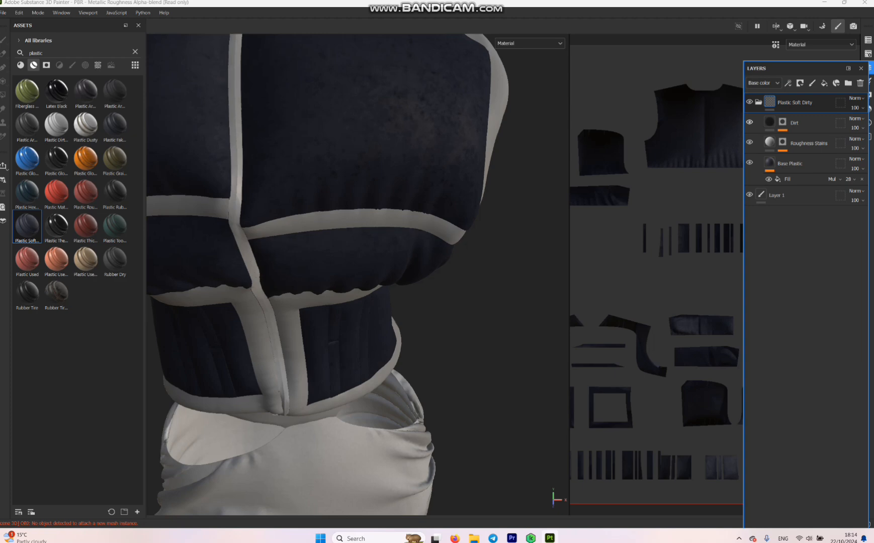
pyautogui.click(770, 163)
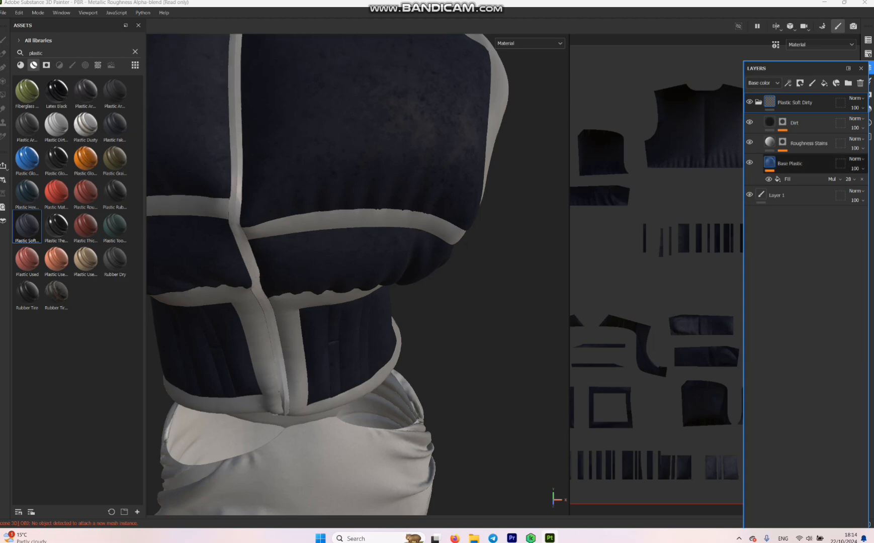
pyautogui.click(770, 162)
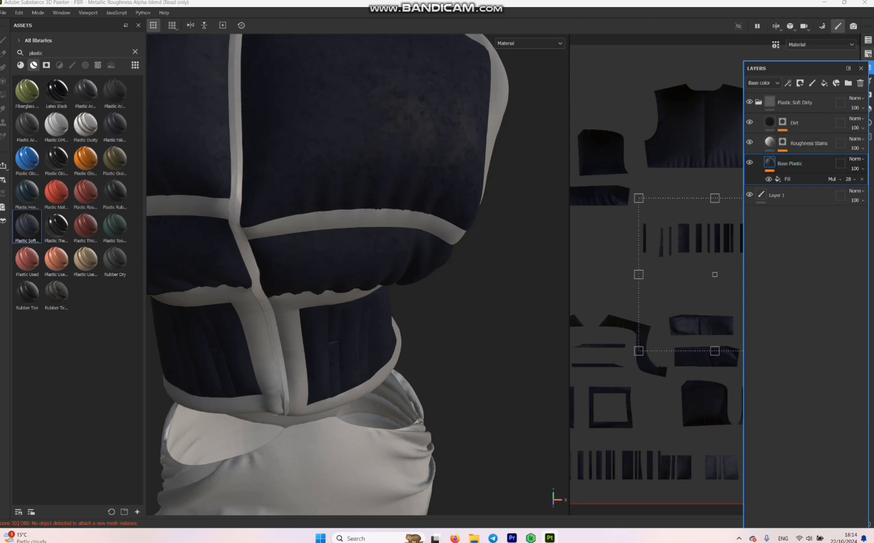
pyautogui.click(868, 54)
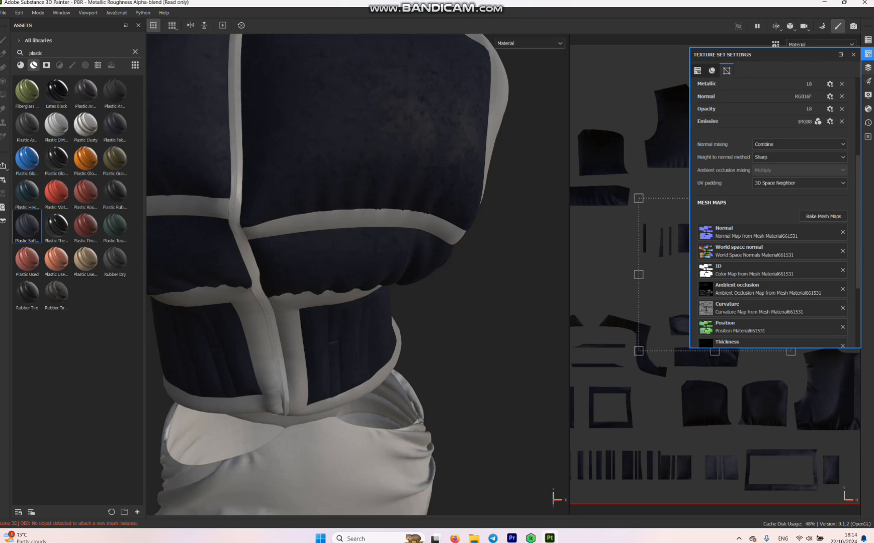
pyautogui.click(869, 81)
pyautogui.click(868, 68)
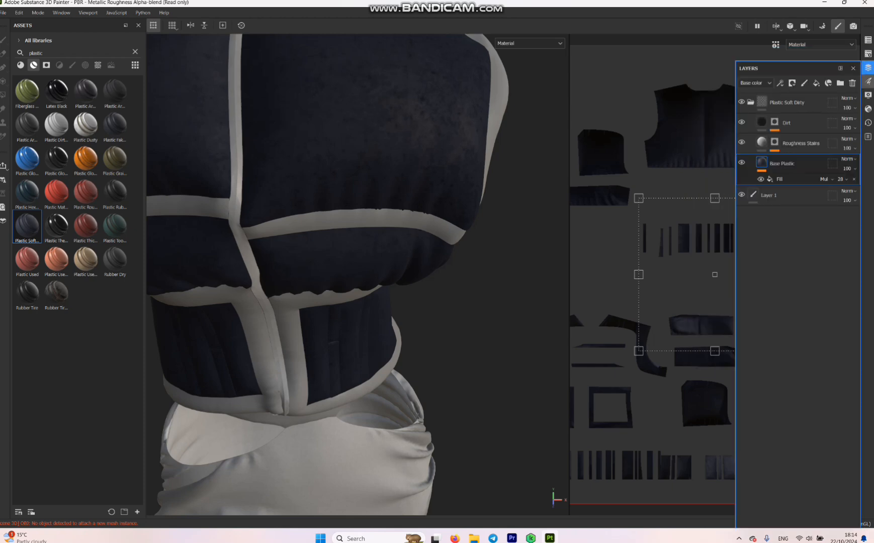
pyautogui.click(868, 81)
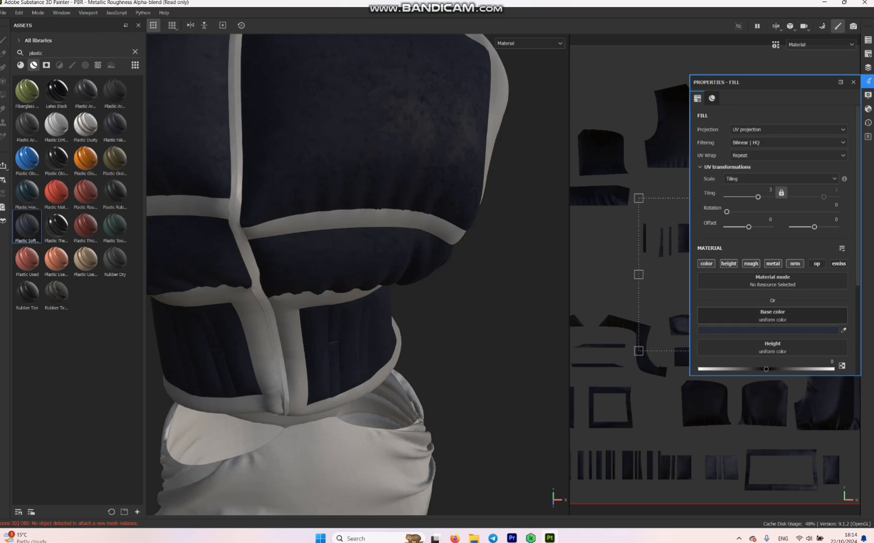
# - Try the muted purple base color 734A66 on the Base Plastic layer and restore its original dark blue
pyautogui.click(735, 330)
pyautogui.moveTo(784, 395); pyautogui.dragTo(784, 372)
pyautogui.moveTo(741, 400)
pyautogui.mouseDown()
pyautogui.moveTo(682, 387)
pyautogui.moveTo(720, 420)
pyautogui.moveTo(719, 395)
pyautogui.moveTo(722, 417)
pyautogui.moveTo(706, 397)
pyautogui.moveTo(724, 417)
pyautogui.moveTo(716, 382)
pyautogui.moveTo(717, 413)
pyautogui.mouseUp()
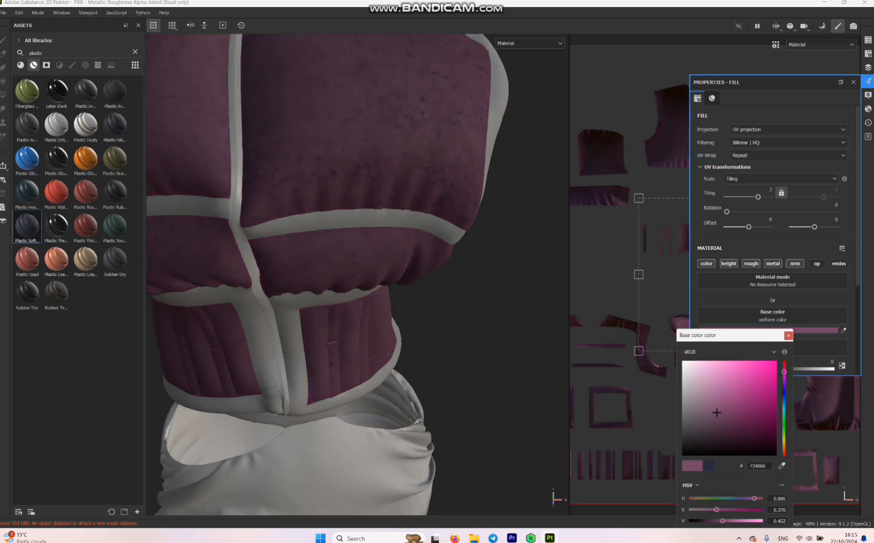
pyautogui.click(709, 466)
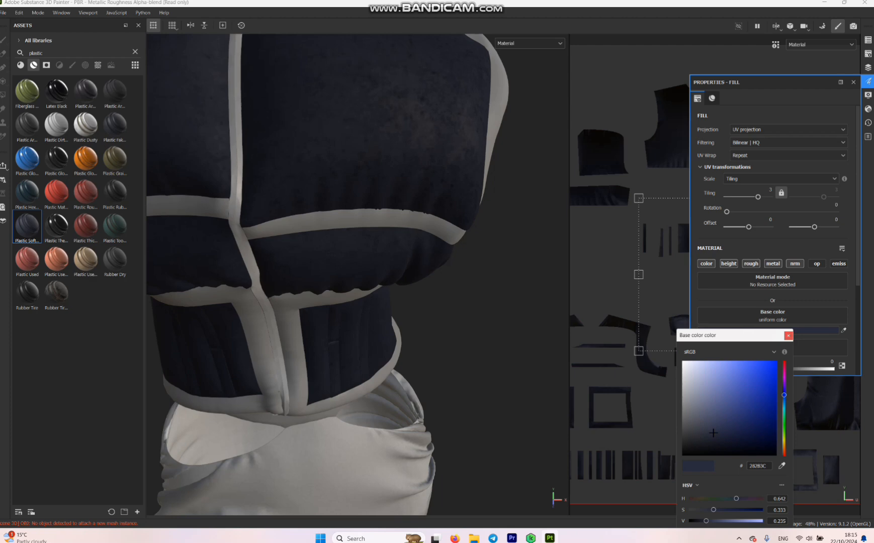
pyautogui.click(788, 335)
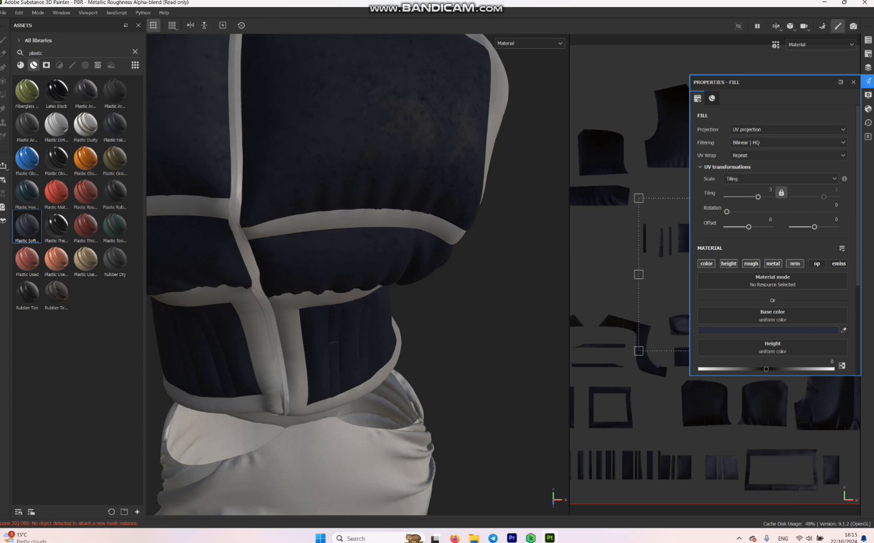
# - Hide the Plastic Soft Dirty group and try the Plastic Thick Cracked smart material on the vest body
pyautogui.click(854, 82)
pyautogui.click(868, 67)
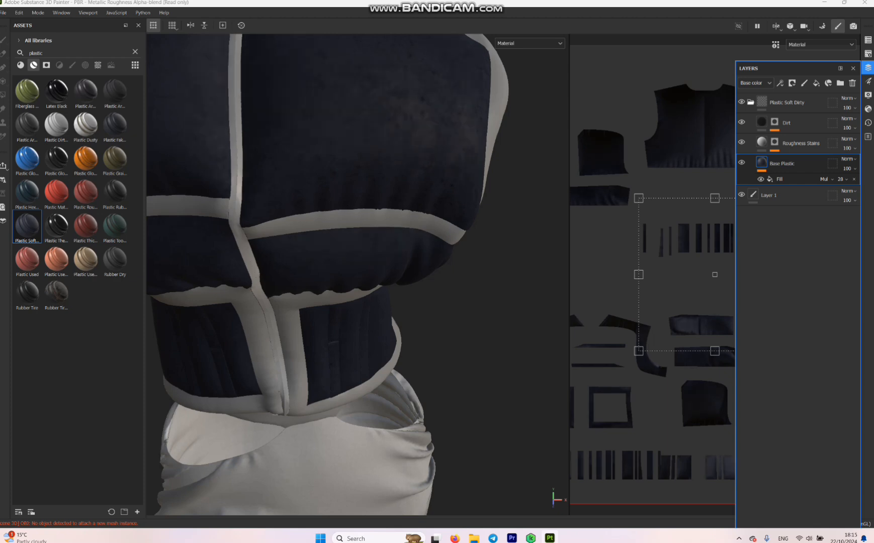
pyautogui.click(751, 102)
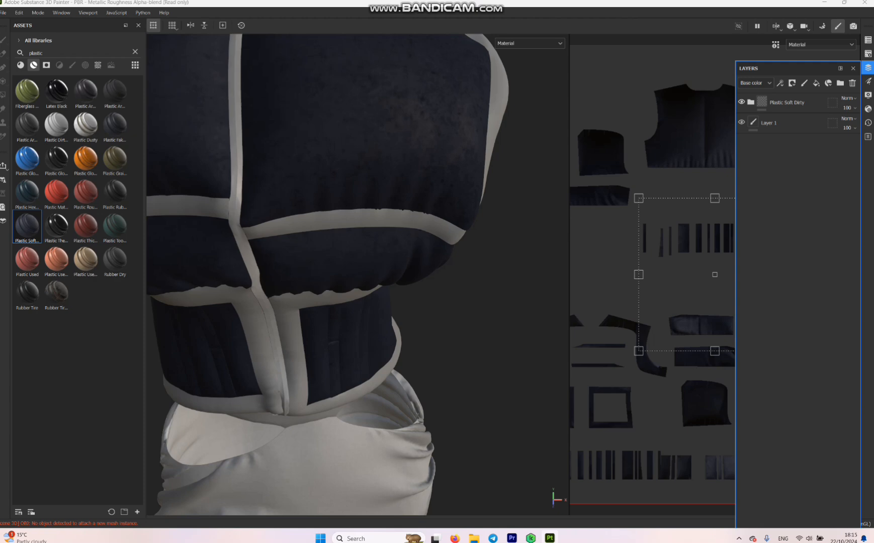
pyautogui.click(742, 102)
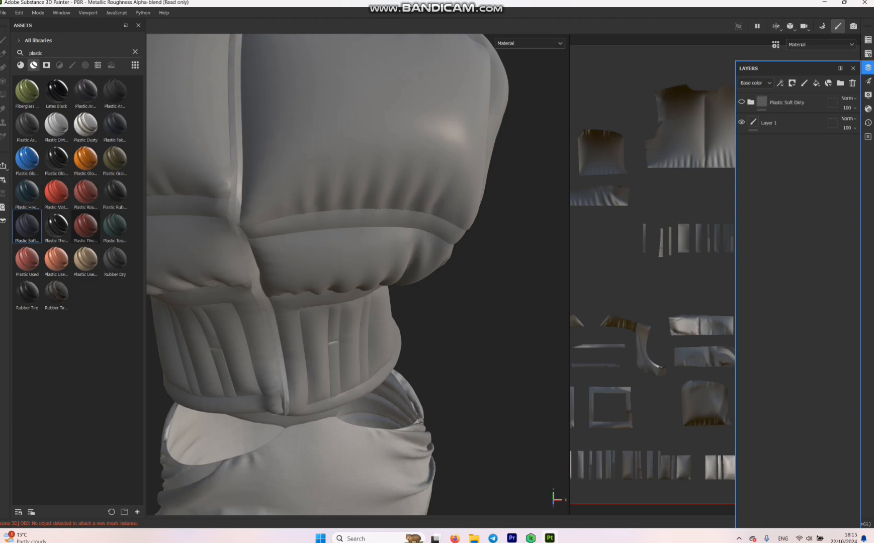
pyautogui.moveTo(86, 227); pyautogui.dragTo(217, 267)
pyautogui.scroll(-5, 432, 160)
pyautogui.scroll(5, 433, 161)
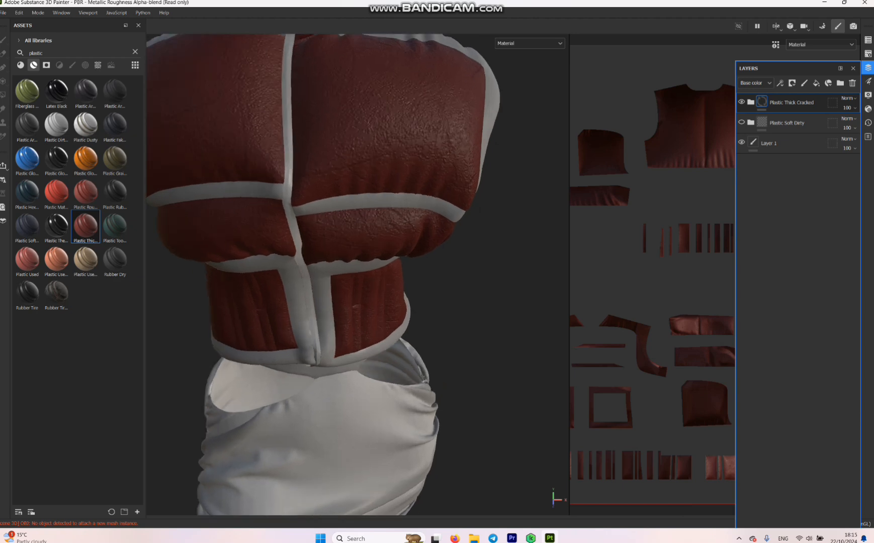
pyautogui.scroll(-2, 433, 161)
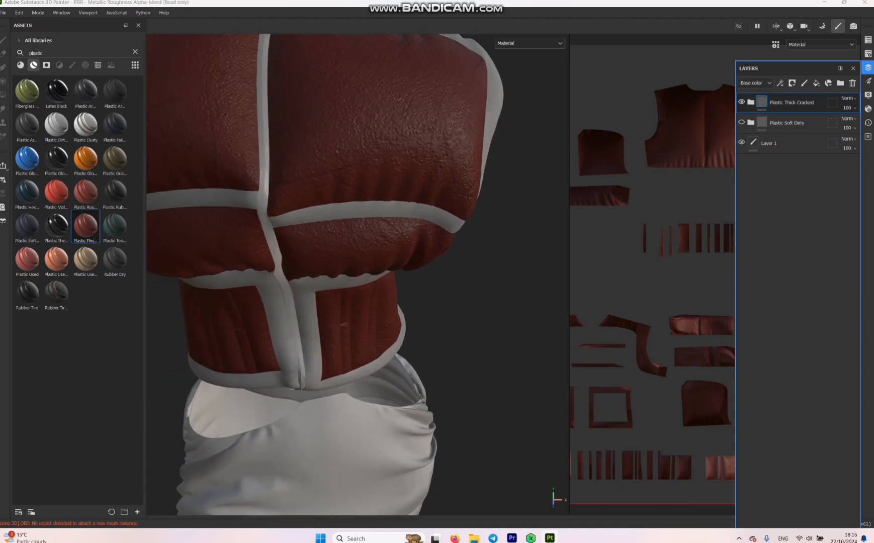
# - Compare both plastic materials by toggling their visibility, leave Plastic Soft Dirty shown, and delete the Plastic Thick Cracked group
pyautogui.click(742, 102)
pyautogui.click(741, 122)
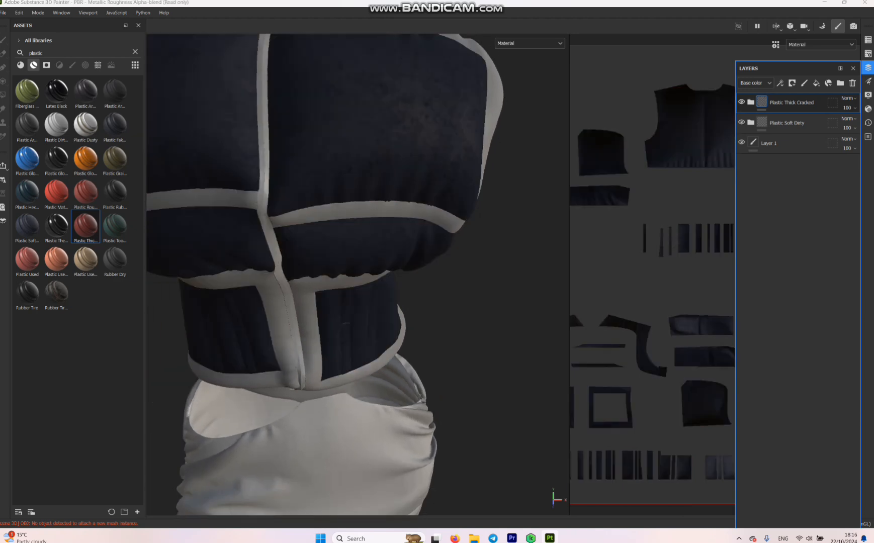
pyautogui.click(741, 122)
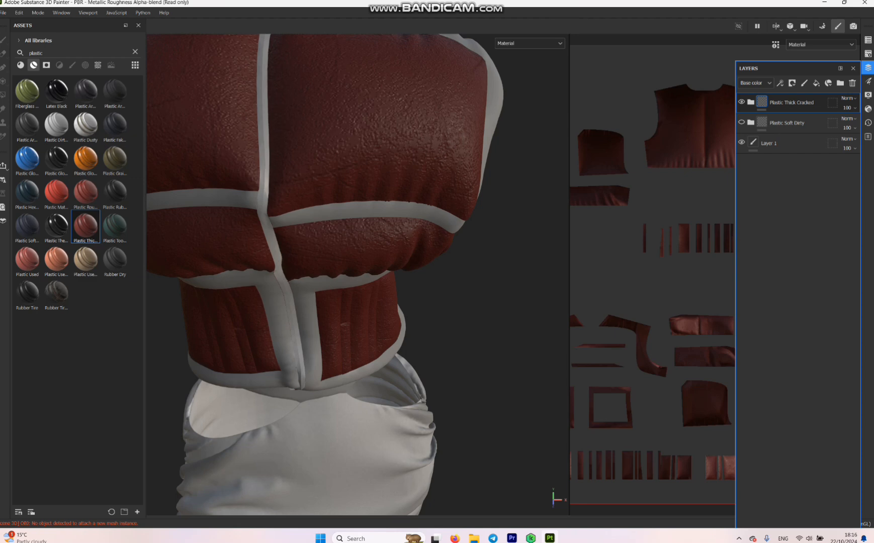
pyautogui.click(742, 123)
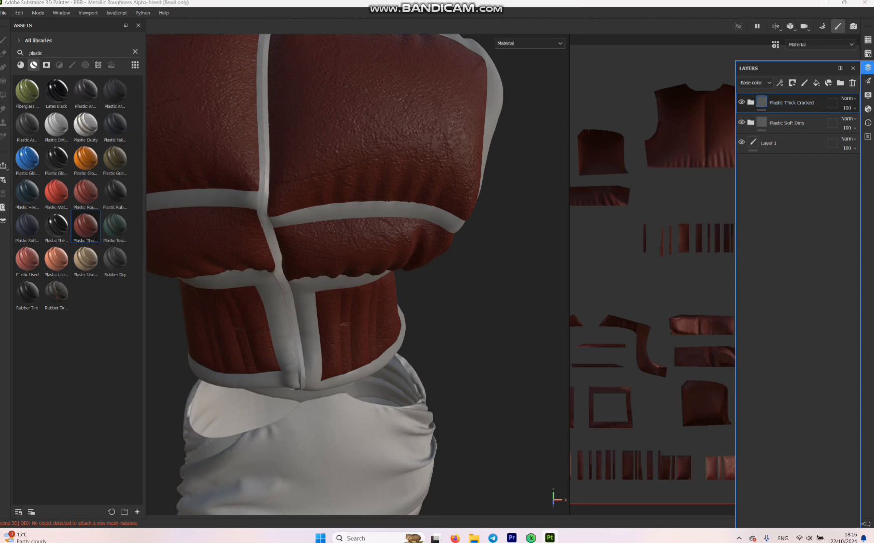
pyautogui.click(853, 83)
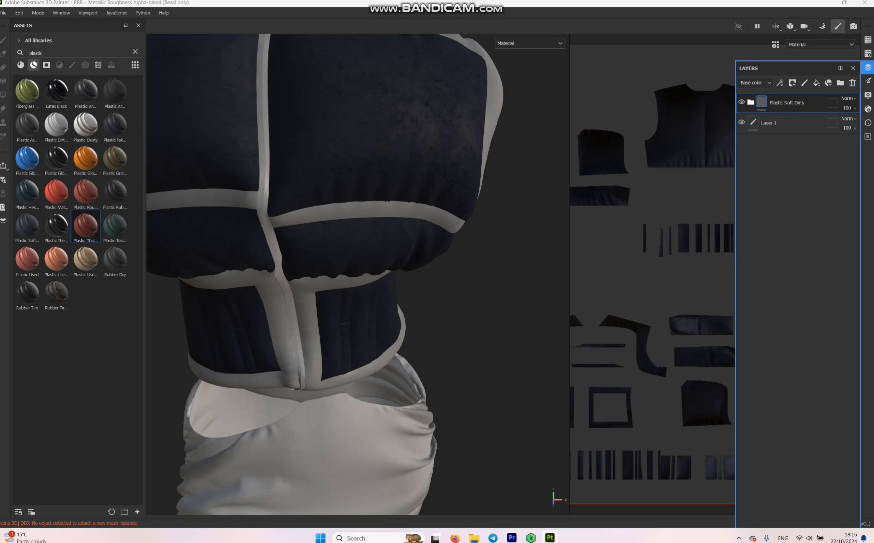
# - Inspect the Roughness Stains mask in the Plastic Soft Dirty group by switching its Mask Editor and Grunge effects off and back on
pyautogui.click(751, 102)
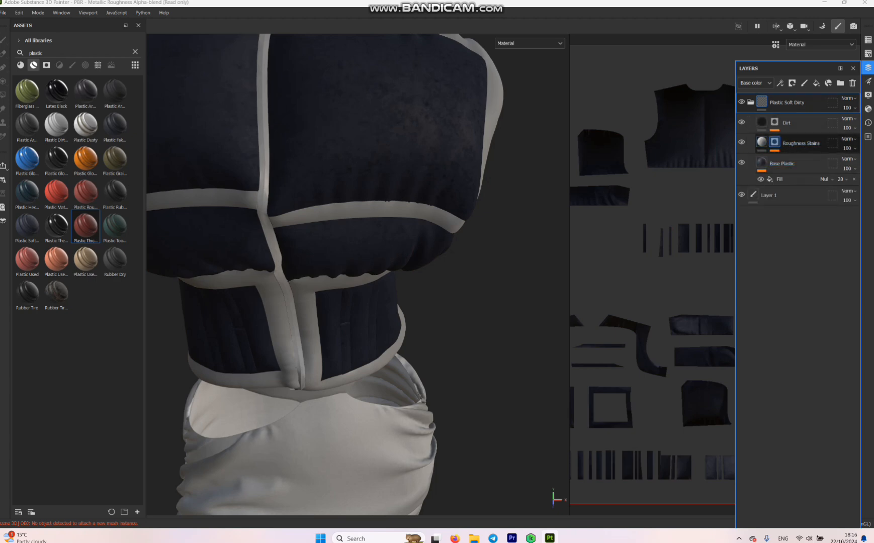
pyautogui.click(762, 142)
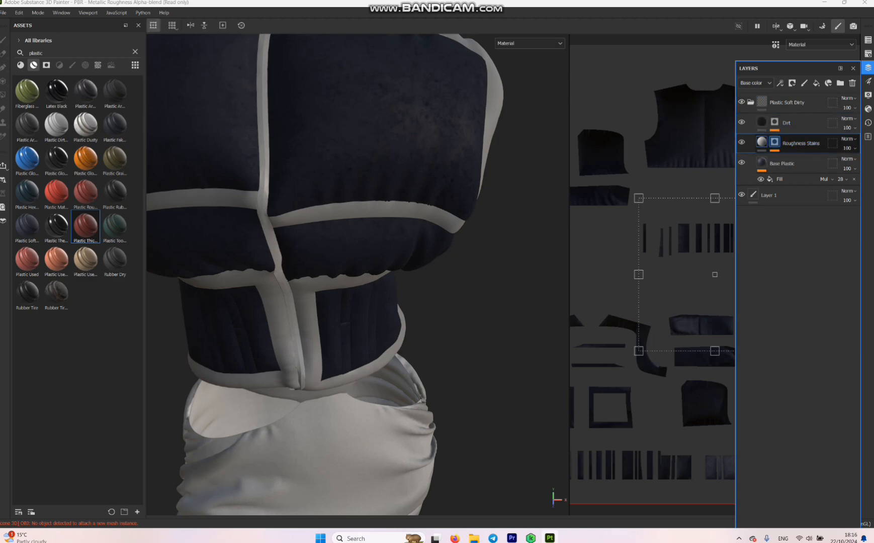
pyautogui.click(775, 142)
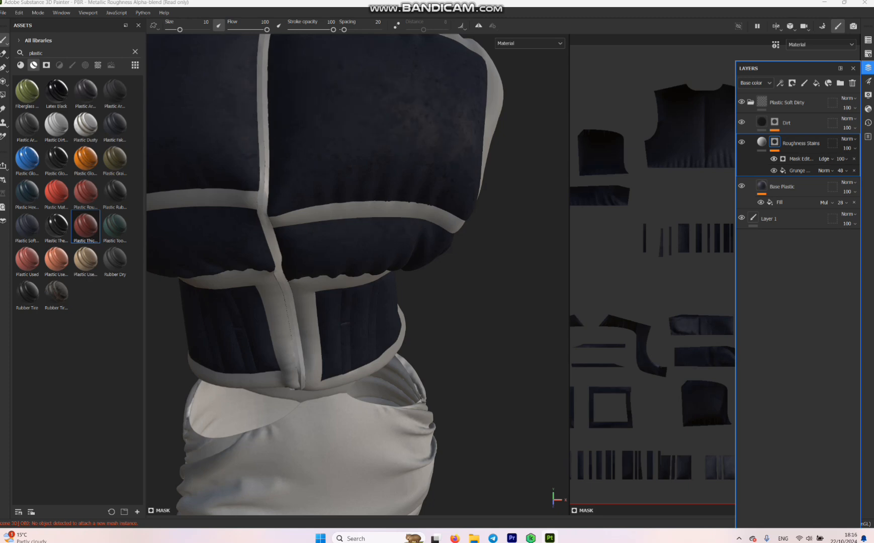
pyautogui.click(774, 159)
pyautogui.click(774, 159)
pyautogui.click(774, 171)
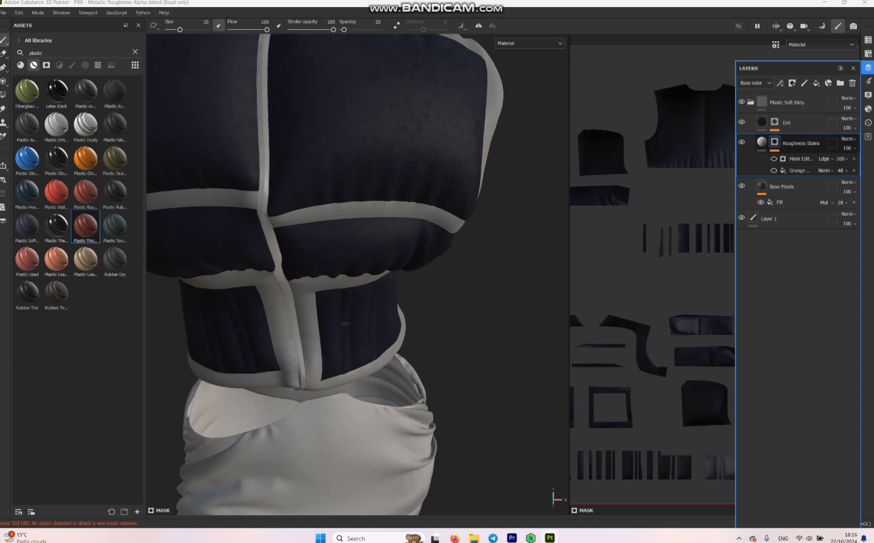
pyautogui.rightClick(753, 141)
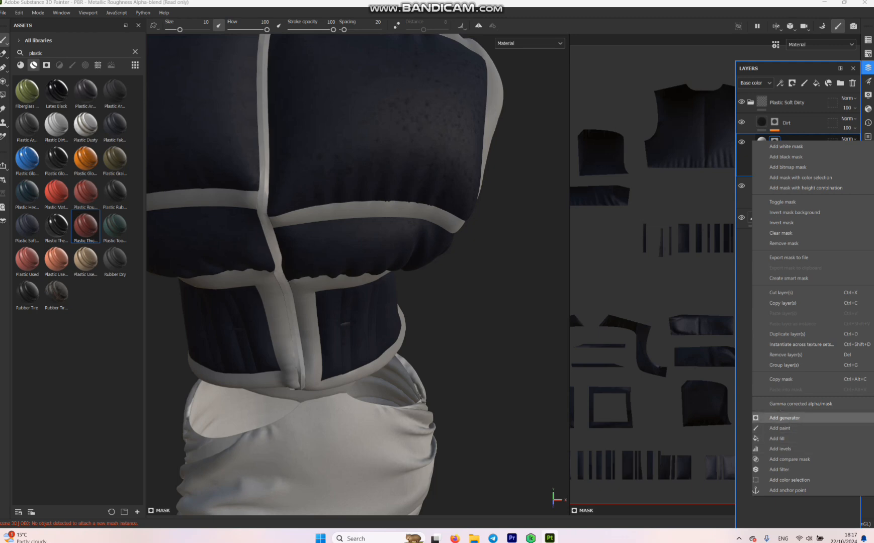
pyautogui.press('Escape')
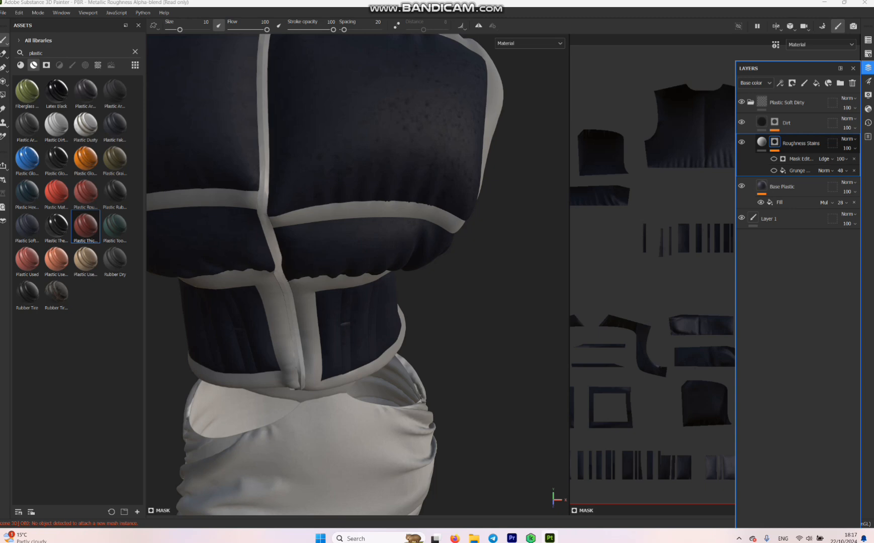
pyautogui.click(774, 159)
pyautogui.click(774, 170)
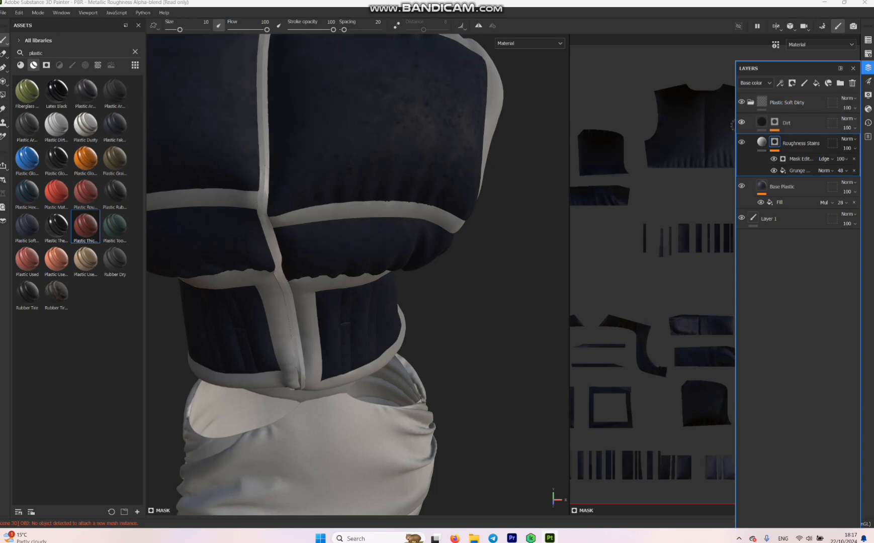
pyautogui.scroll(2, 468, 146)
pyautogui.scroll(-3, 468, 150)
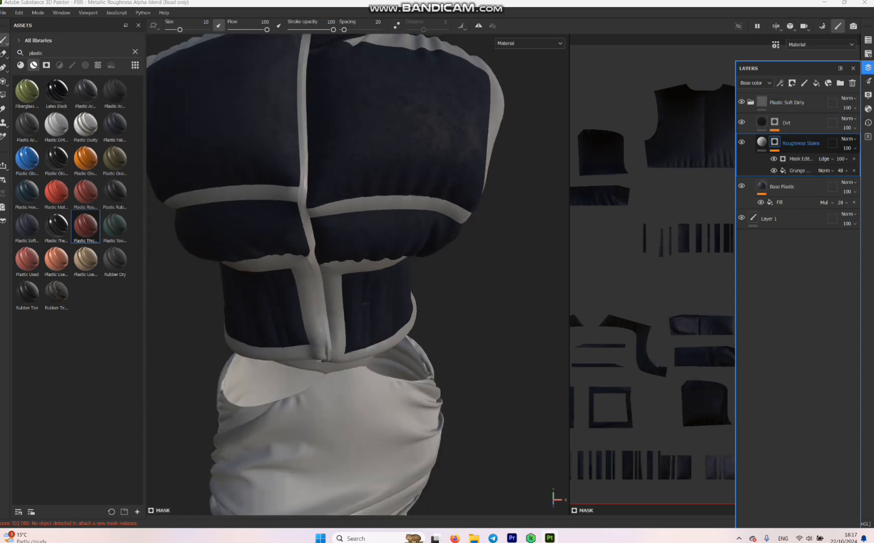
# - Hide the Dirt layer inside the Plastic Soft Dirty group and delete Layer 1 beneath the group
pyautogui.click(742, 121)
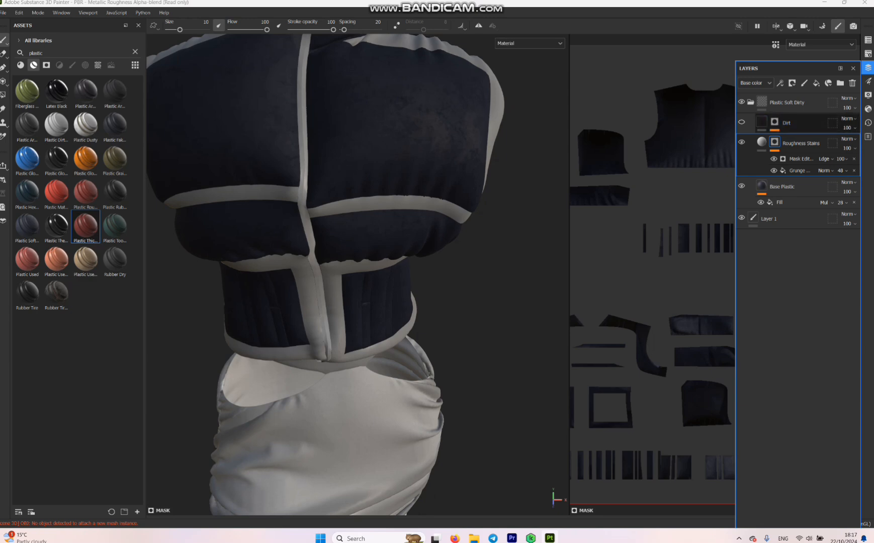
pyautogui.click(750, 102)
pyautogui.click(770, 124)
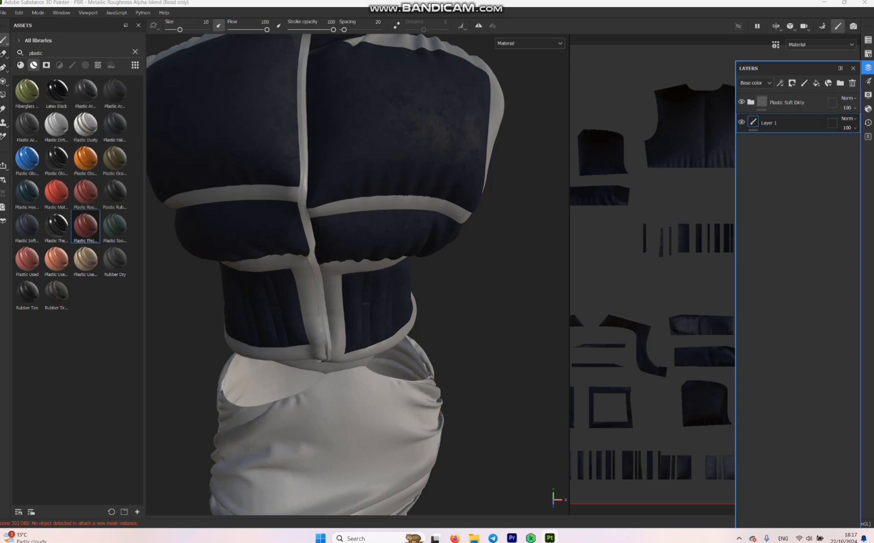
pyautogui.click(853, 83)
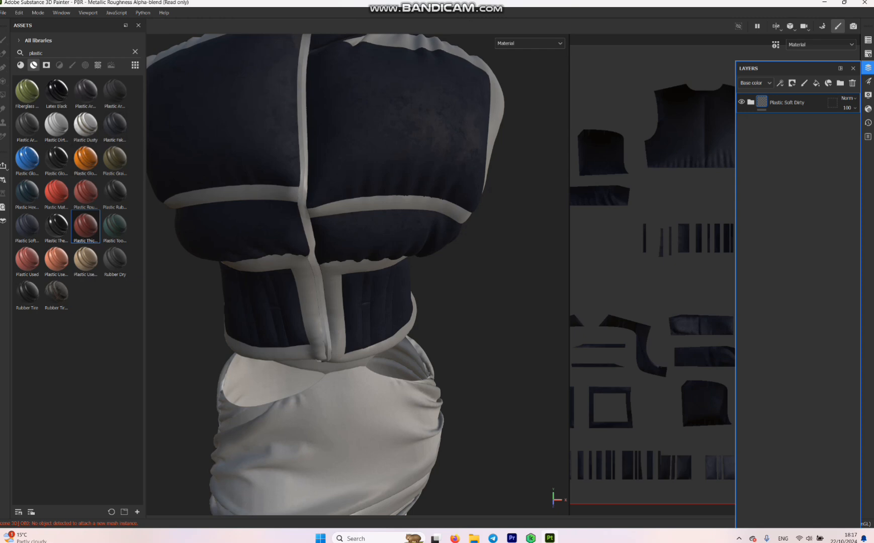
# - Apply the Plastic Thermoformed smart material to the vest trims
pyautogui.moveTo(86, 92)
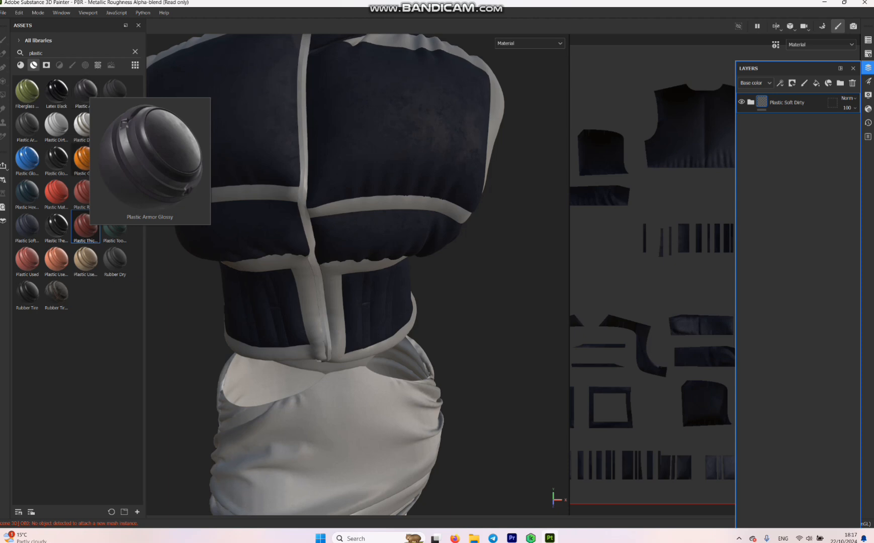
pyautogui.moveTo(85, 226)
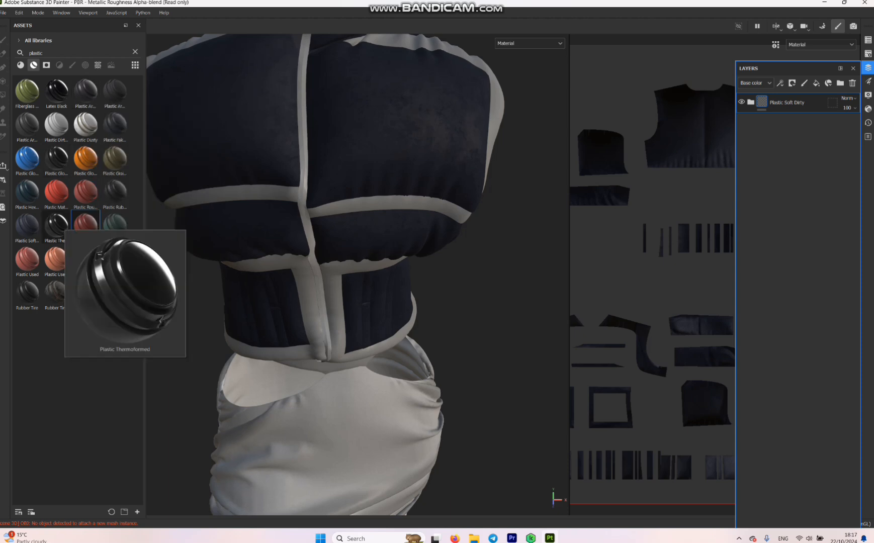
pyautogui.moveTo(61, 223); pyautogui.dragTo(308, 297)
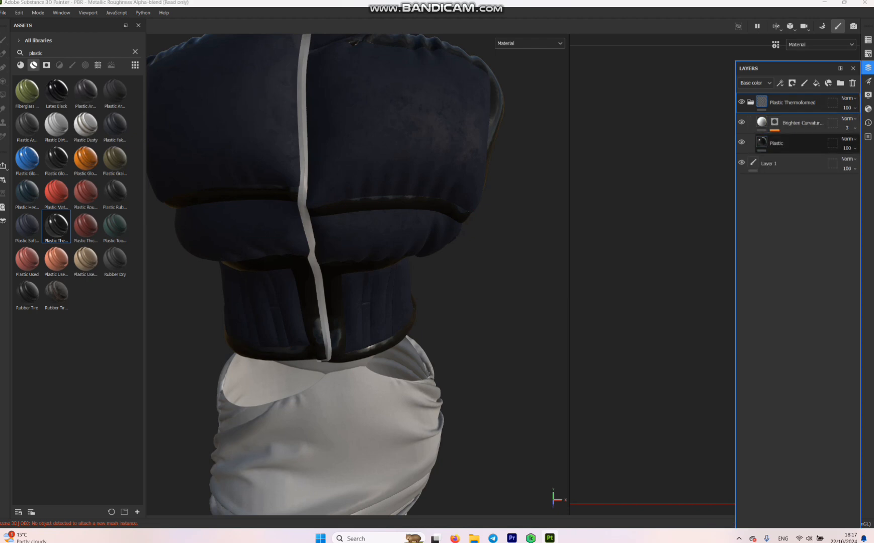
# - Sample the vest body's dark blue as base color for the trims' Plastic layer and lighten it to 464856
pyautogui.click(762, 143)
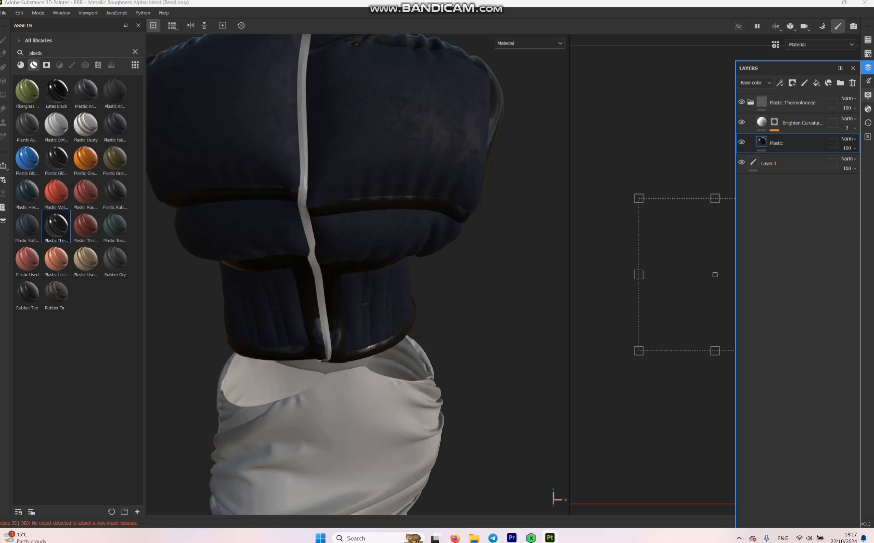
pyautogui.click(869, 81)
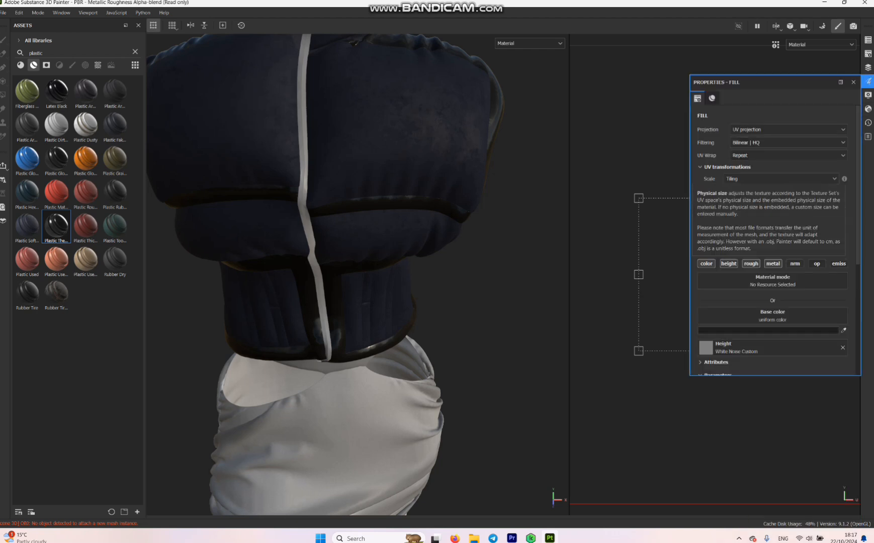
pyautogui.click(734, 331)
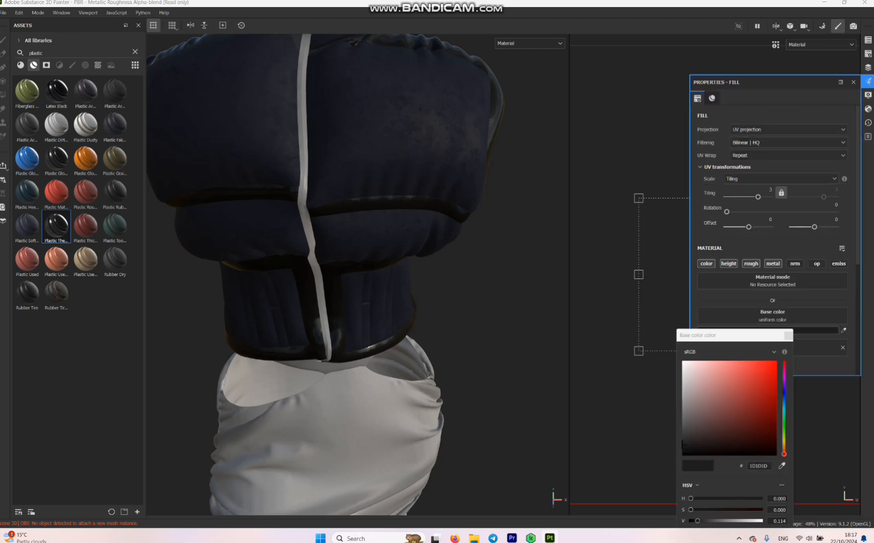
pyautogui.moveTo(754, 380); pyautogui.dragTo(746, 400)
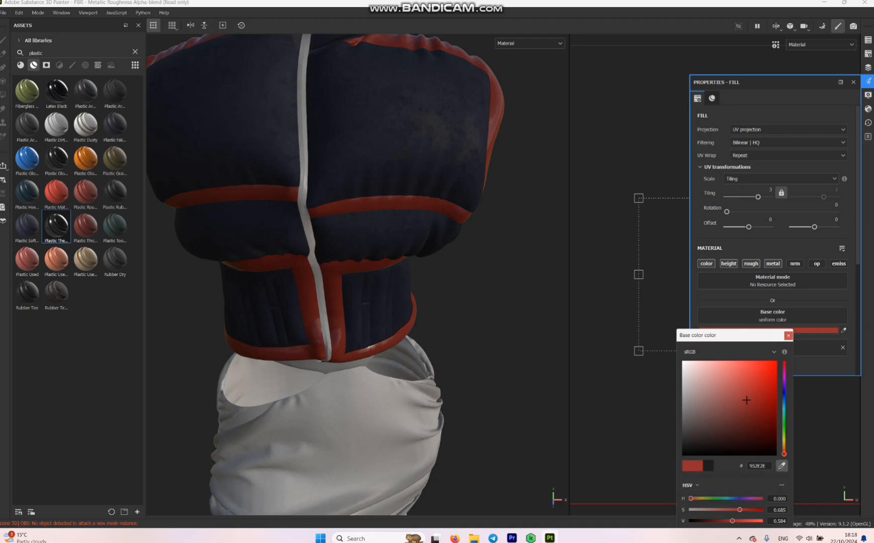
pyautogui.click(782, 466)
pyautogui.click(402, 146)
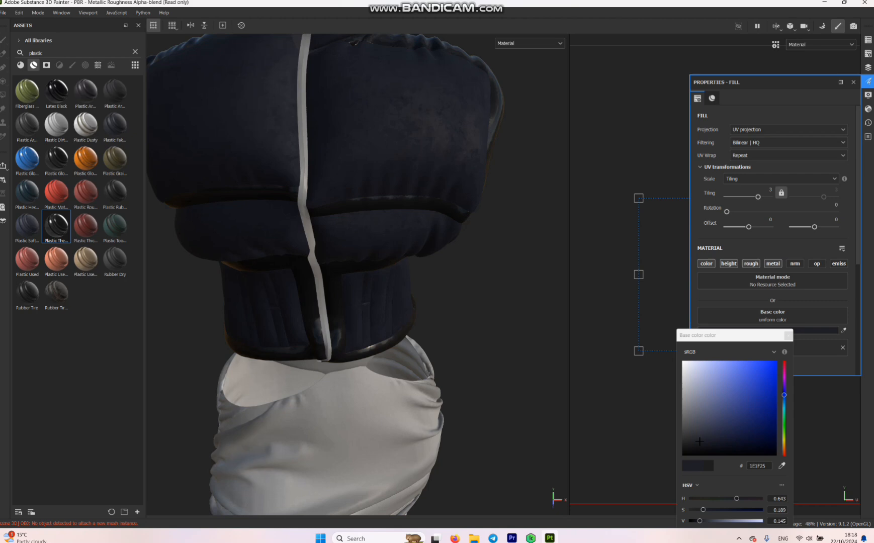
pyautogui.moveTo(700, 442); pyautogui.dragTo(700, 424)
# - Examine the recolored trims against the vest body from far and near
pyautogui.scroll(-5, 422, 354)
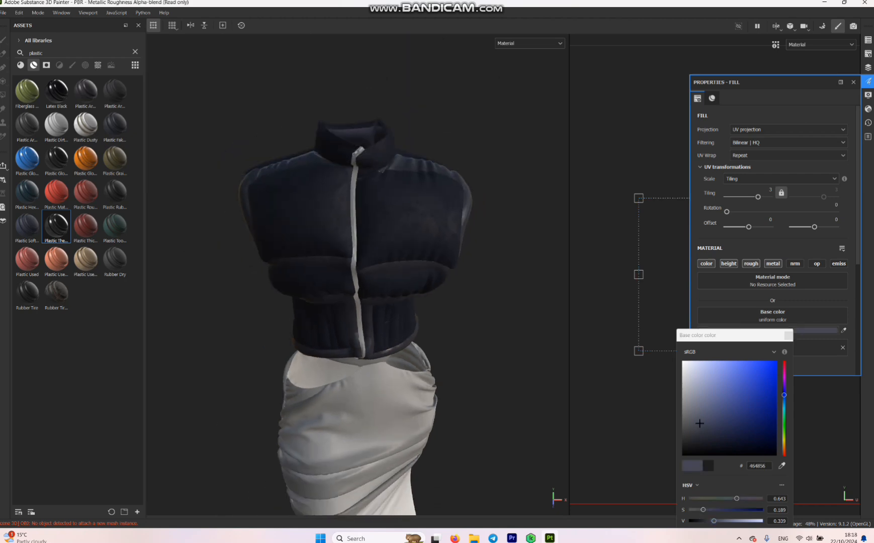
pyautogui.scroll(3, 422, 355)
pyautogui.scroll(-2, 422, 354)
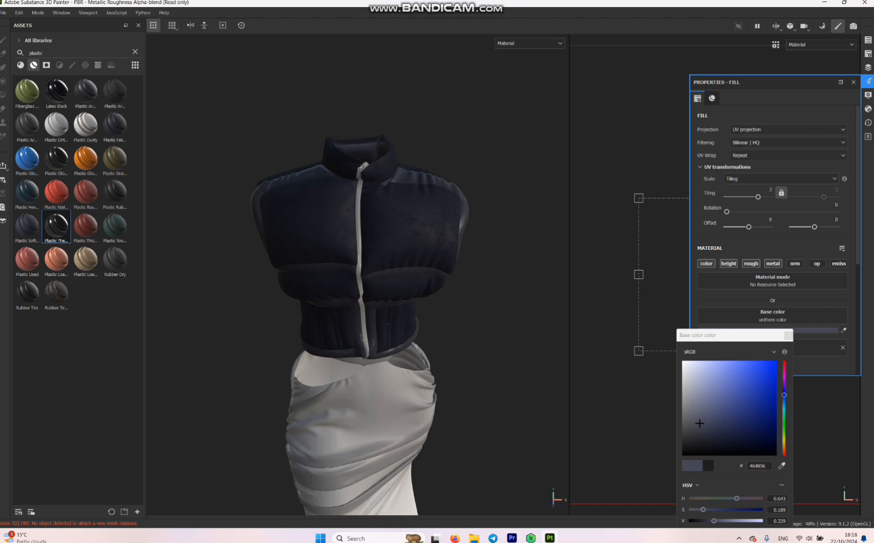
pyautogui.scroll(3, 423, 355)
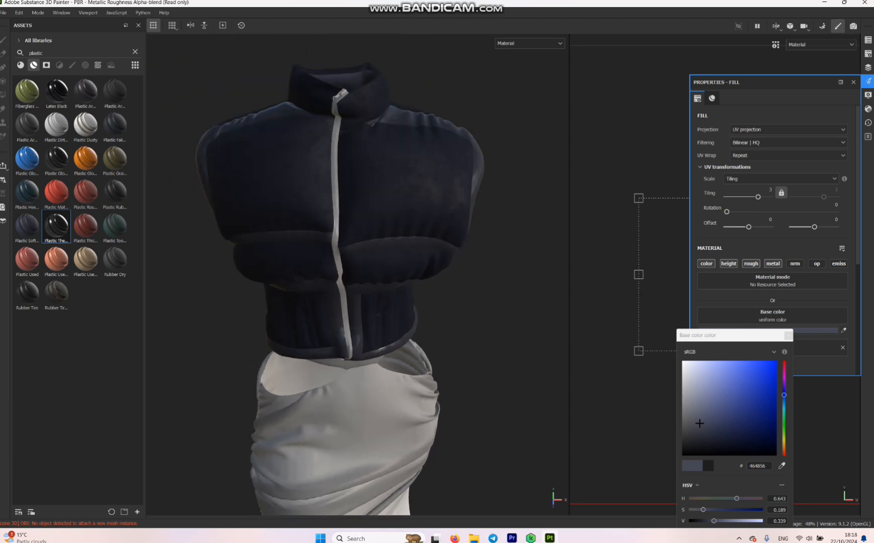
pyautogui.scroll(3, 358, 274)
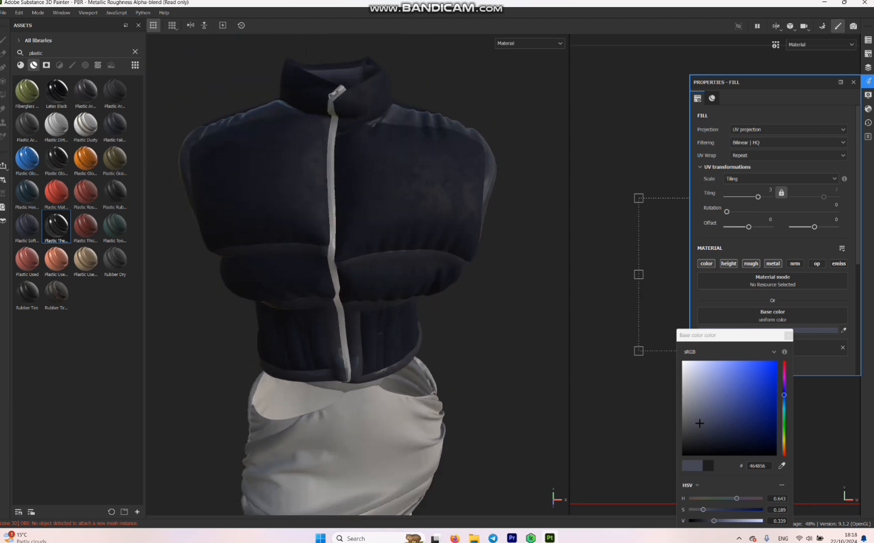
pyautogui.scroll(-1, 358, 274)
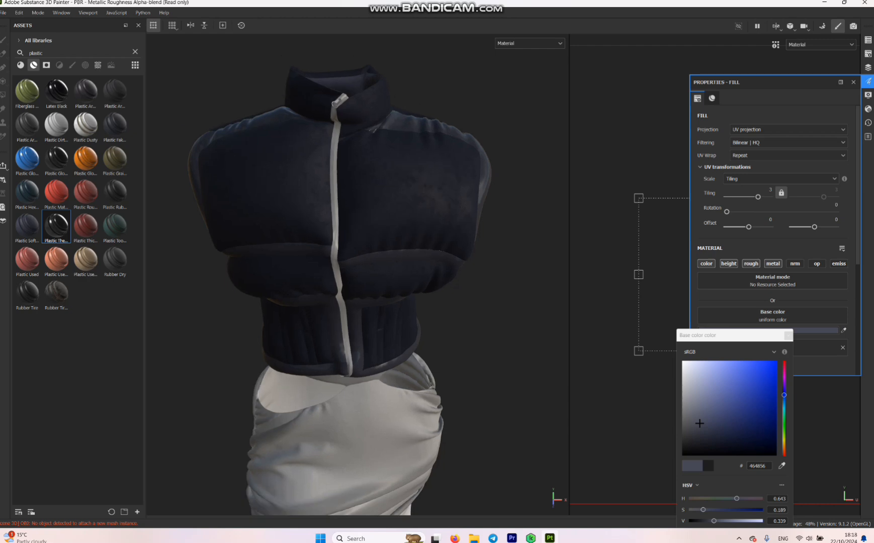
pyautogui.scroll(2, 357, 274)
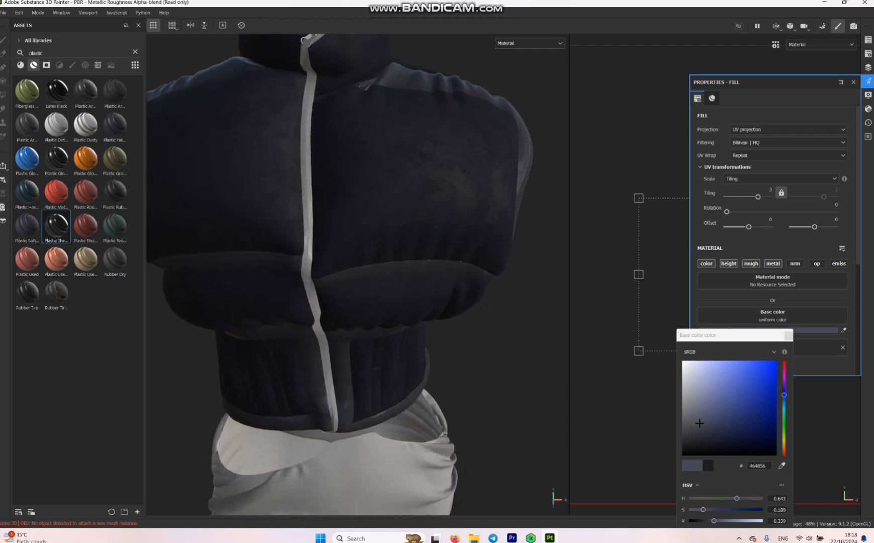
# - Rotate the environment lighting and set the environment map to Soft 1LowContrastFront 2Backs
pyautogui.moveTo(357, 274)
pyautogui.keyDown('shift'); pyautogui.mouseDown(button='right')
pyautogui.moveTo(483, 274)
pyautogui.moveTo(247, 274)
pyautogui.moveTo(373, 275)
pyautogui.mouseUp(button='right'); pyautogui.keyUp('shift')
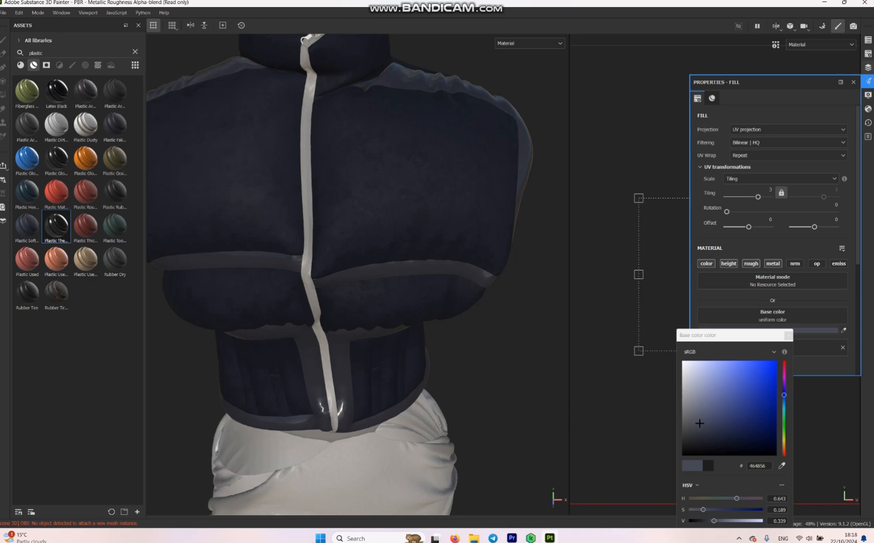
pyautogui.click(868, 94)
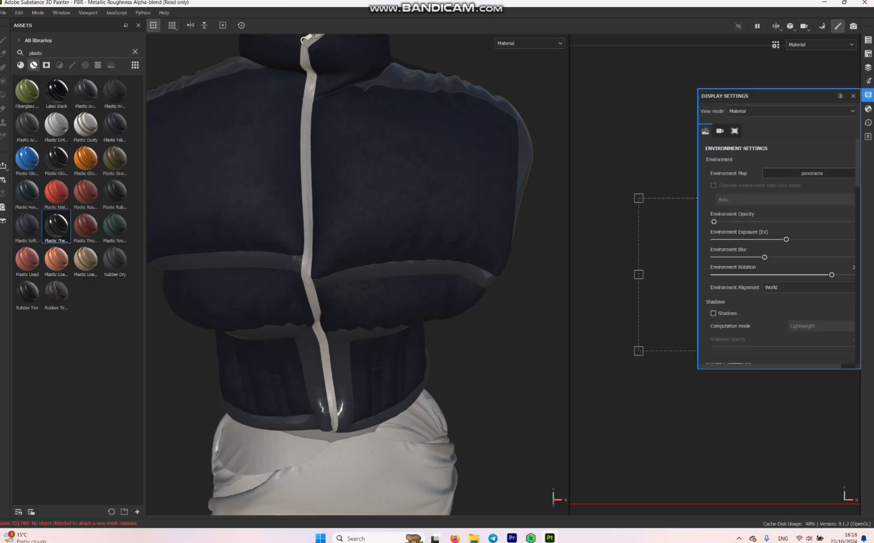
pyautogui.click(812, 174)
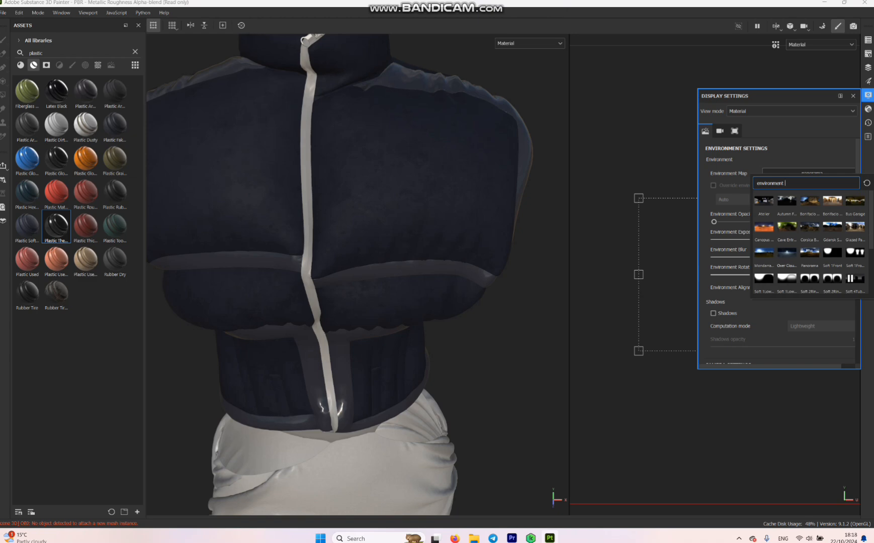
pyautogui.click(786, 278)
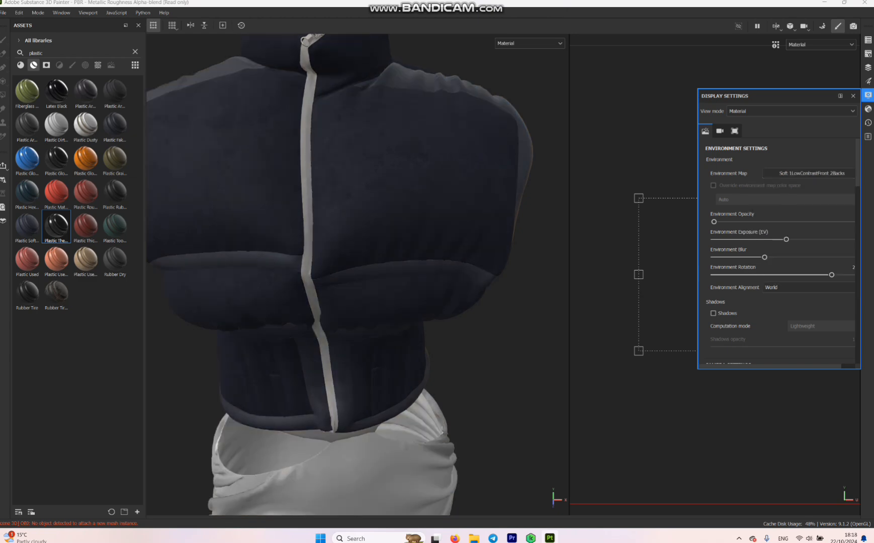
pyautogui.click(853, 96)
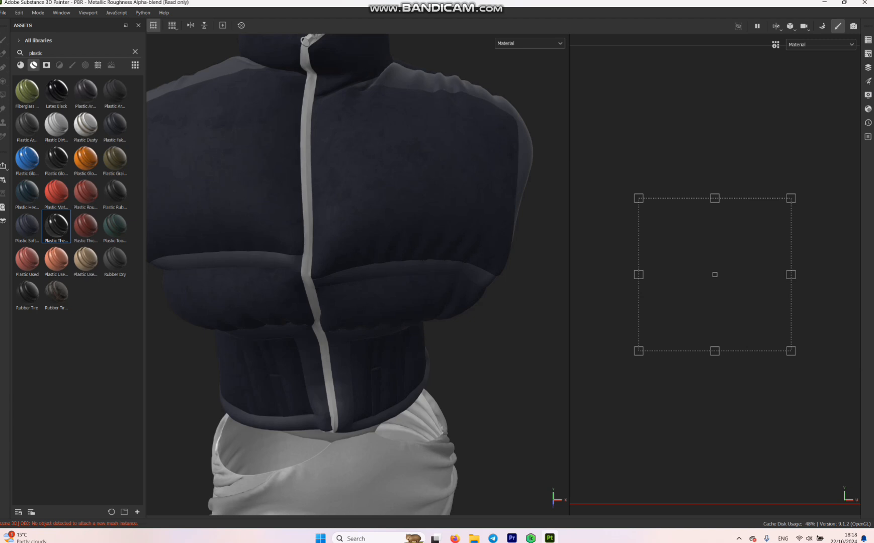
# - Inspect the vest and skirt from several sides under the soft studio lighting
pyautogui.press('alt')
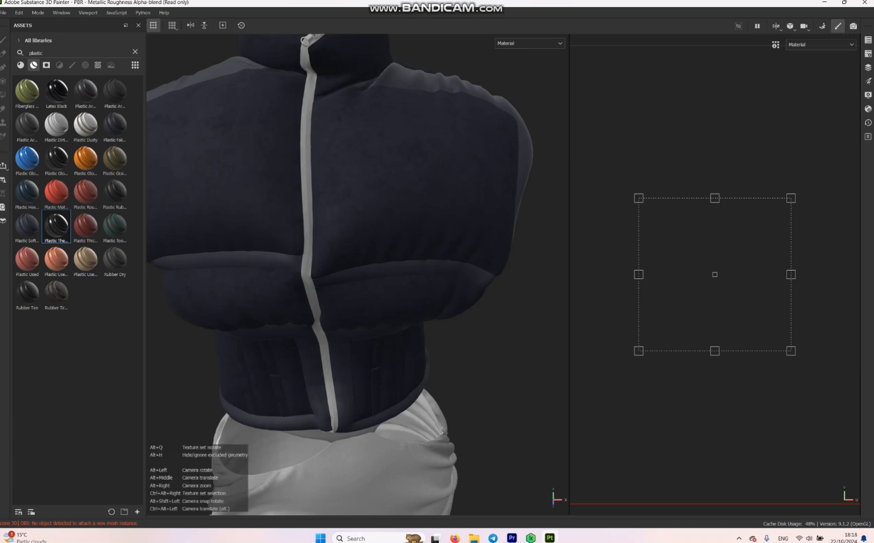
pyautogui.keyDown('alt'); pyautogui.moveTo(453, 274); pyautogui.dragTo(226, 274); pyautogui.keyUp('alt')
pyautogui.keyDown('alt'); pyautogui.moveTo(302, 274); pyautogui.dragTo(377, 274, button='right'); pyautogui.keyUp('alt')
pyautogui.keyDown('alt'); pyautogui.moveTo(277, 275); pyautogui.dragTo(478, 274); pyautogui.keyUp('alt')
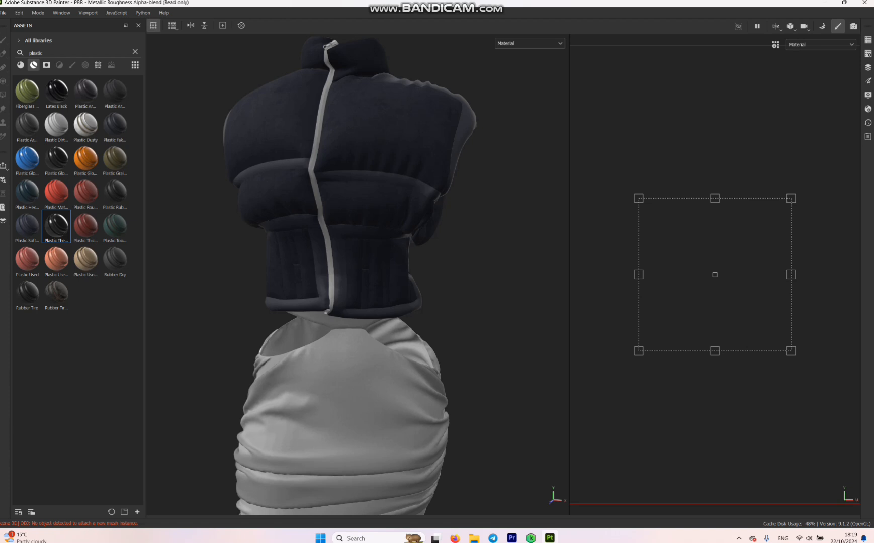
# - Look through the texture set list and select the Material33266959 texture set
pyautogui.click(868, 54)
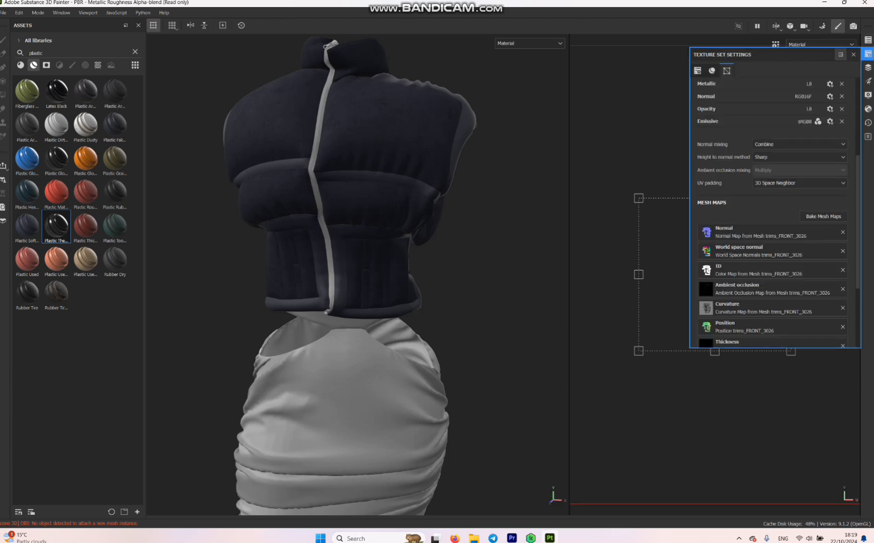
pyautogui.click(868, 40)
pyautogui.scroll(-1, 775, 274)
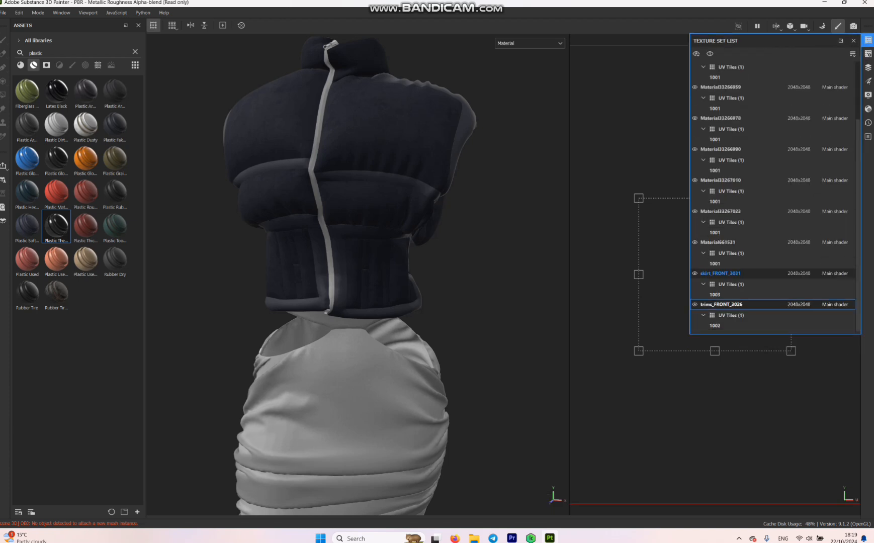
pyautogui.scroll(3, 775, 150)
pyautogui.scroll(-3, 774, 242)
pyautogui.scroll(3, 755, 243)
pyautogui.click(724, 160)
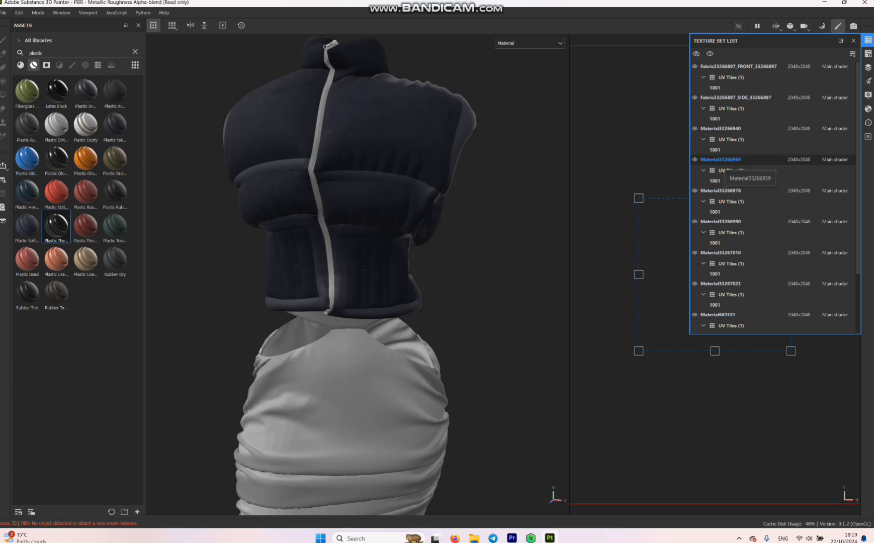
# - Toggle the visibility of individual texture sets to identify the vest body, and select the Material661531 texture set
pyautogui.click(695, 159)
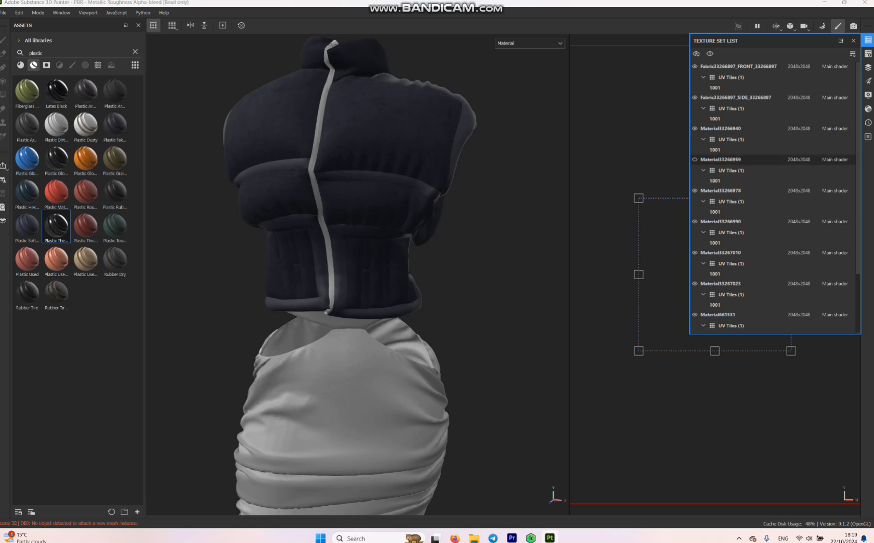
pyautogui.click(695, 128)
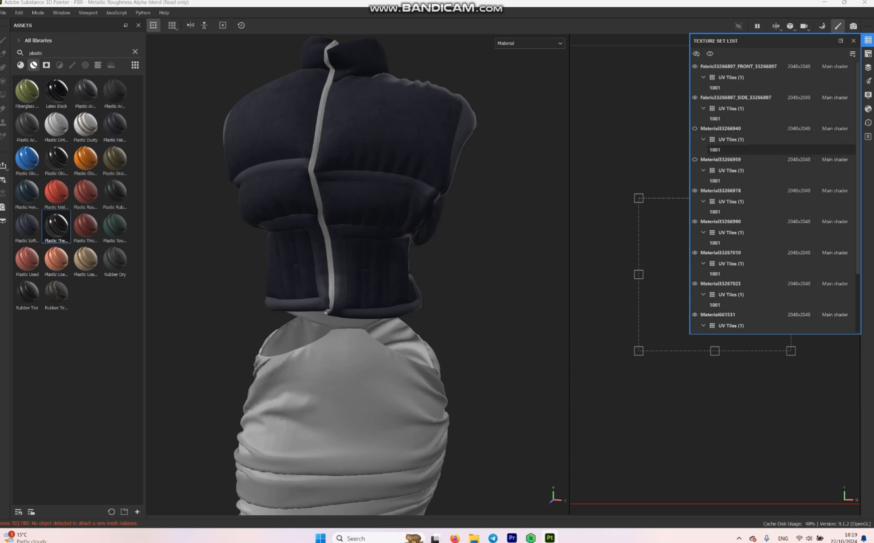
pyautogui.click(696, 159)
pyautogui.click(720, 160)
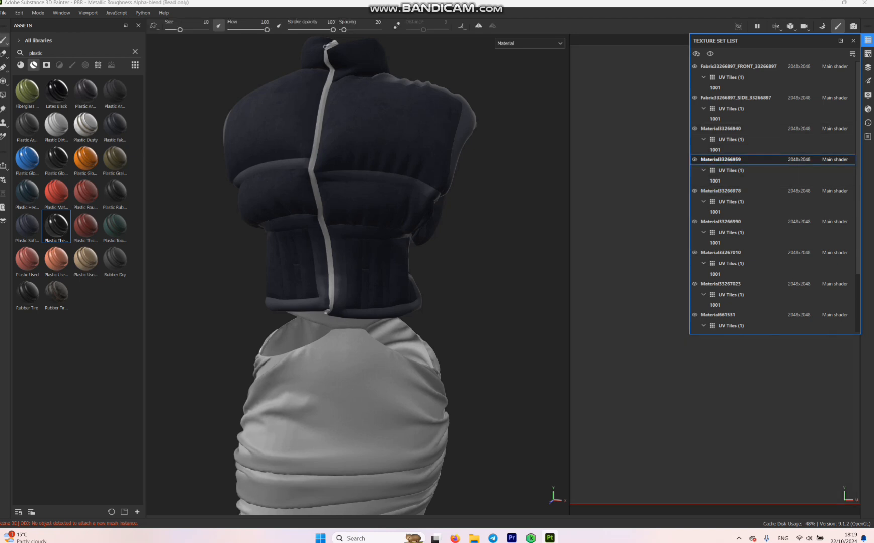
pyautogui.scroll(-3, 775, 233)
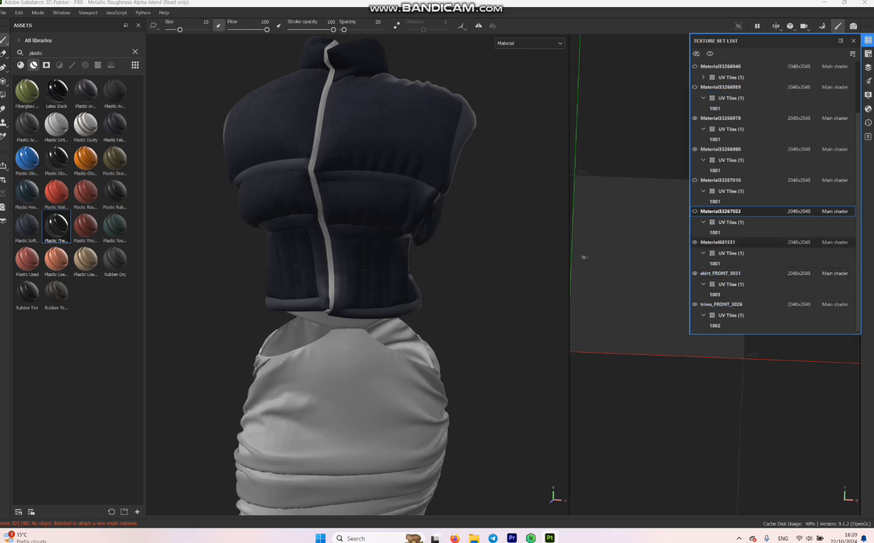
pyautogui.click(694, 241)
pyautogui.click(695, 242)
pyautogui.click(717, 242)
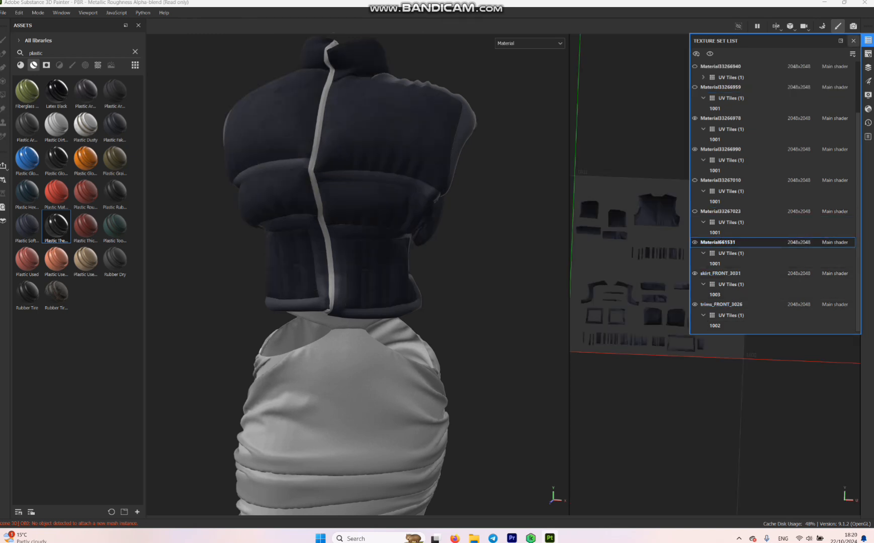
# - Collapse the Plastic Soft Dirty group in the vest body's layer stack and select that group
pyautogui.click(853, 40)
pyautogui.keyDown('alt'); pyautogui.moveTo(705, 254); pyautogui.dragTo(729, 202, button='middle'); pyautogui.keyUp('alt')
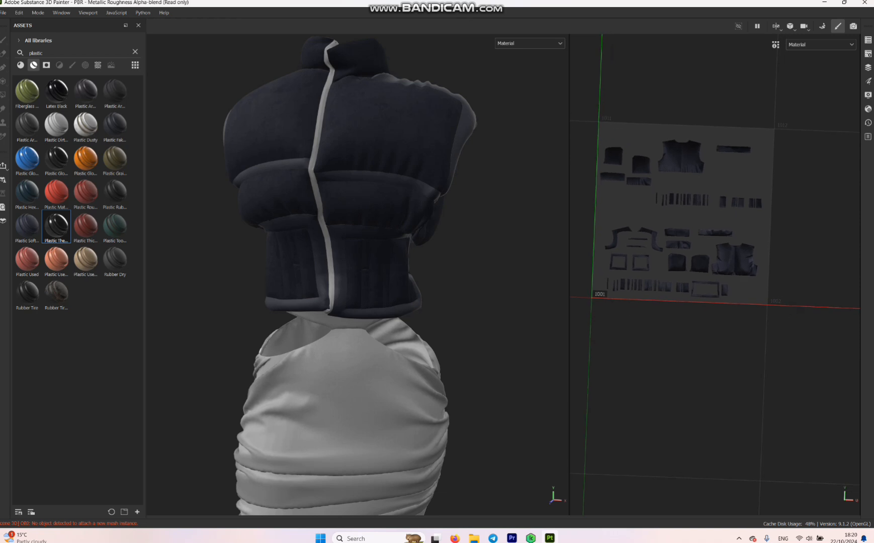
pyautogui.scroll(2, 728, 202)
pyautogui.scroll(-1, 729, 201)
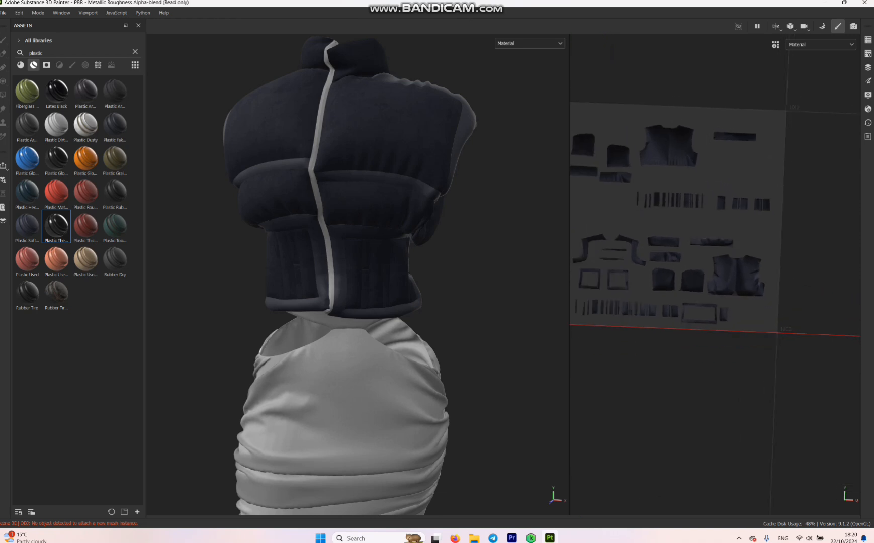
pyautogui.keyDown('alt'); pyautogui.moveTo(729, 201); pyautogui.dragTo(759, 206, button='middle'); pyautogui.keyUp('alt')
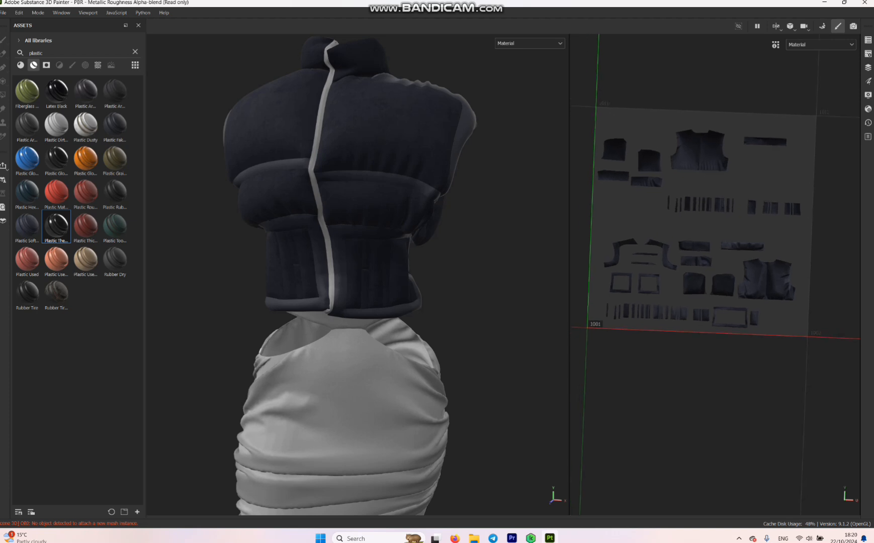
pyautogui.keyDown('alt'); pyautogui.moveTo(759, 206); pyautogui.dragTo(749, 210); pyautogui.keyUp('alt')
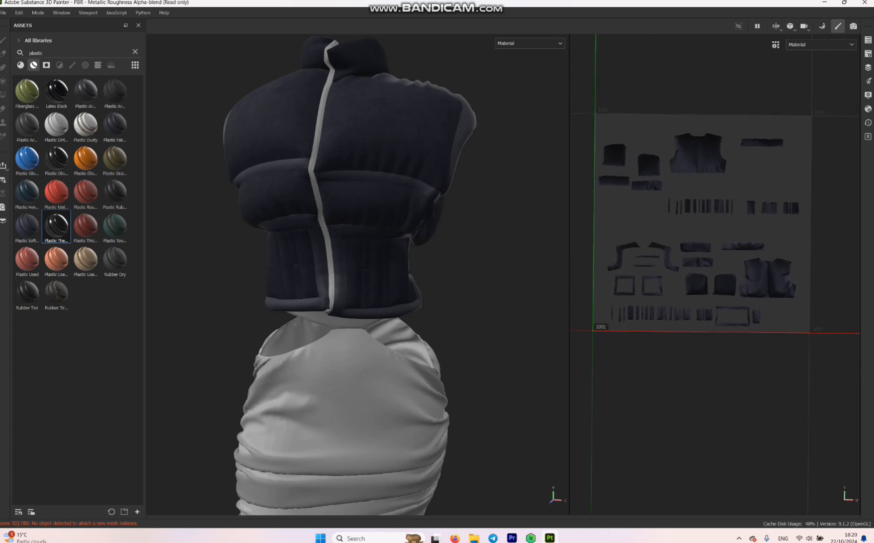
pyautogui.click(868, 67)
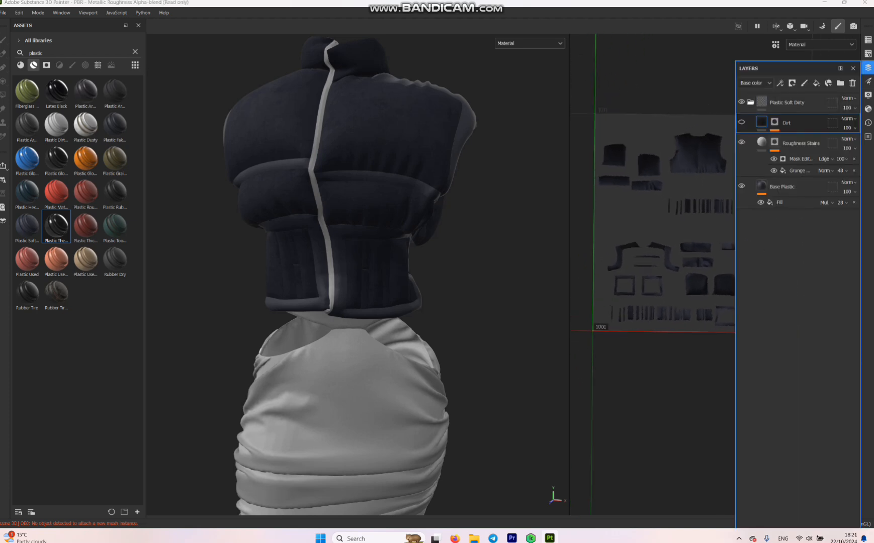
pyautogui.click(751, 102)
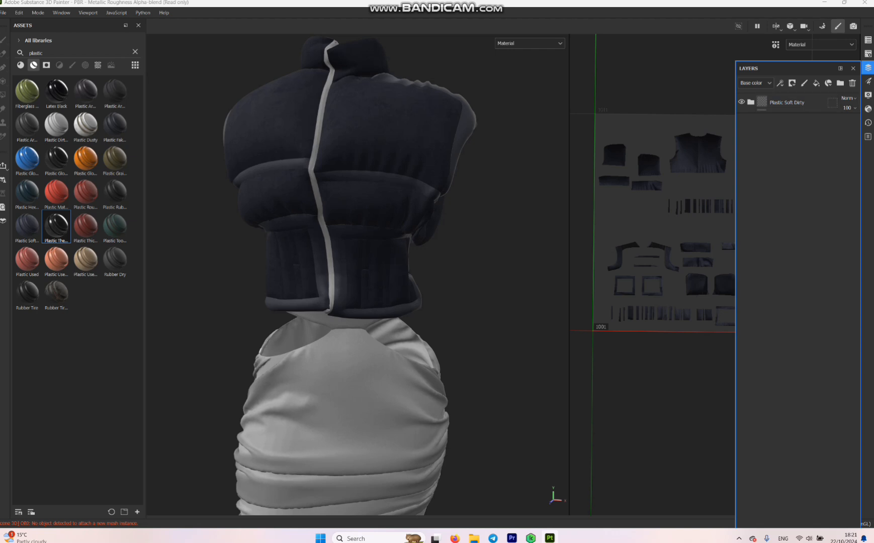
pyautogui.doubleClick(787, 102)
pyautogui.click(787, 102)
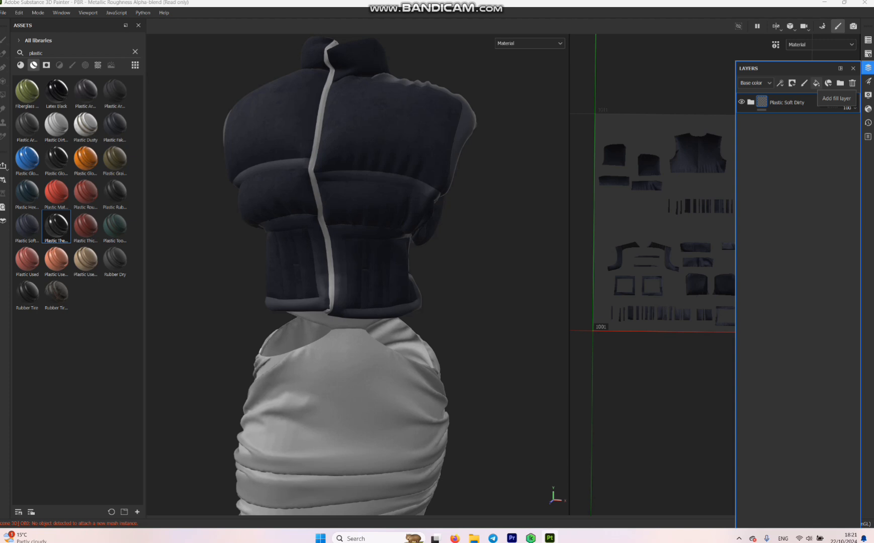
# - Add a fill layer with a black mask and a paint effect above the Plastic Soft Dirty group, and hide that fill layer
pyautogui.click(816, 83)
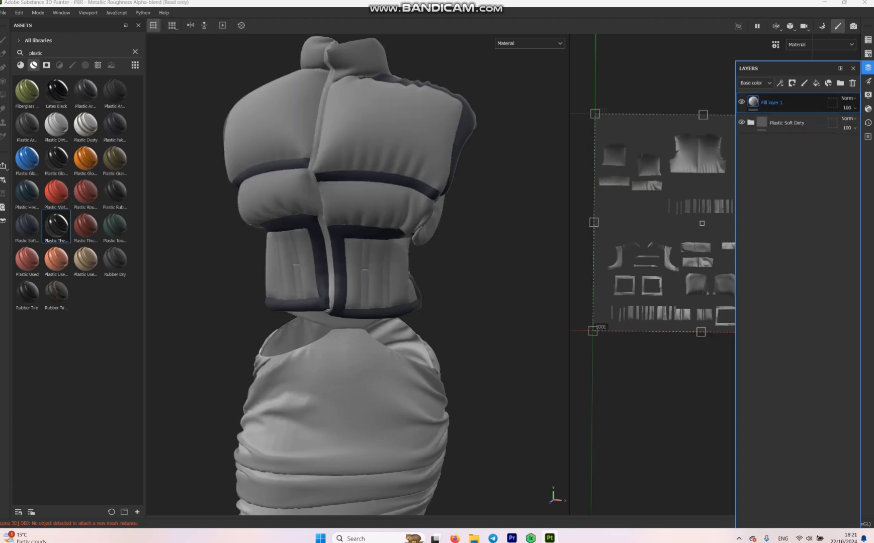
pyautogui.rightClick(753, 103)
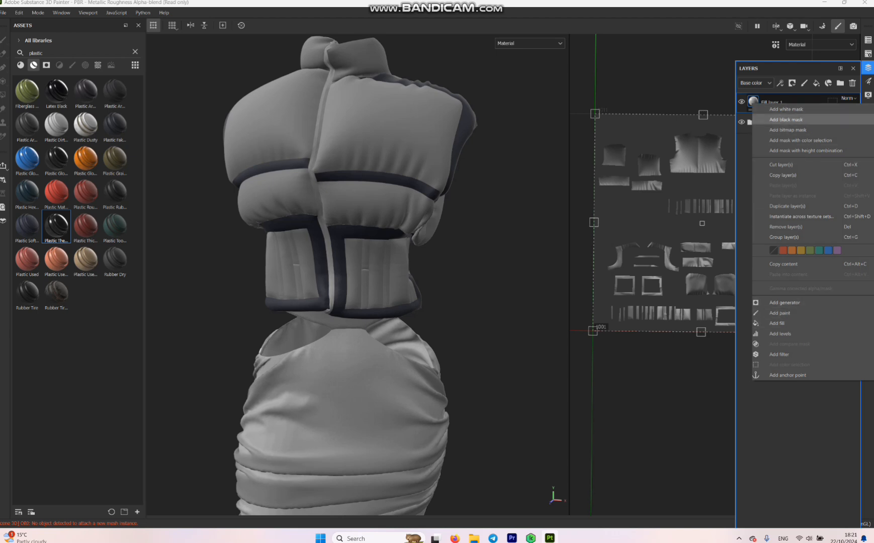
pyautogui.click(787, 120)
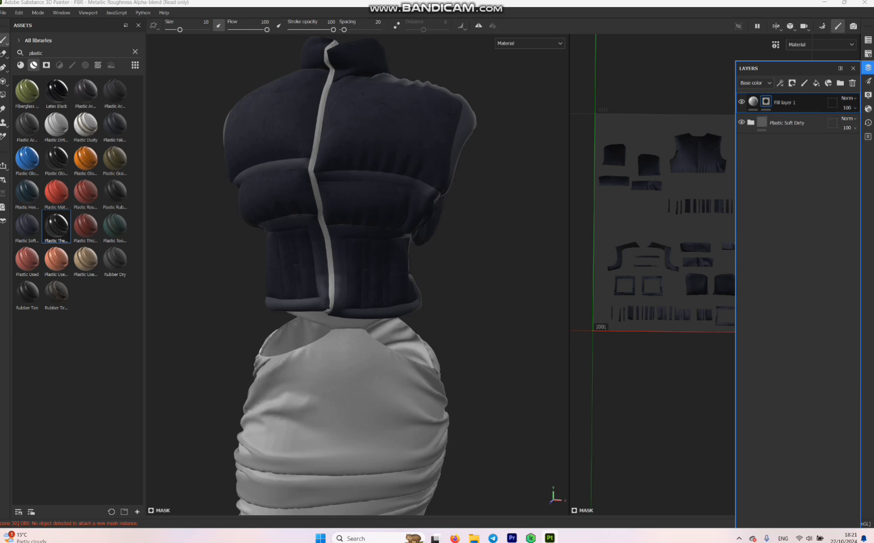
pyautogui.rightClick(753, 102)
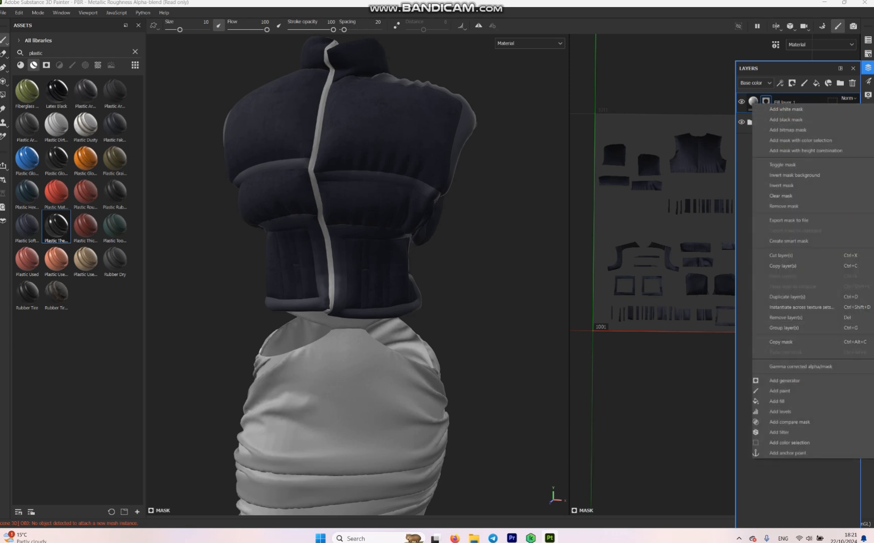
pyautogui.click(781, 391)
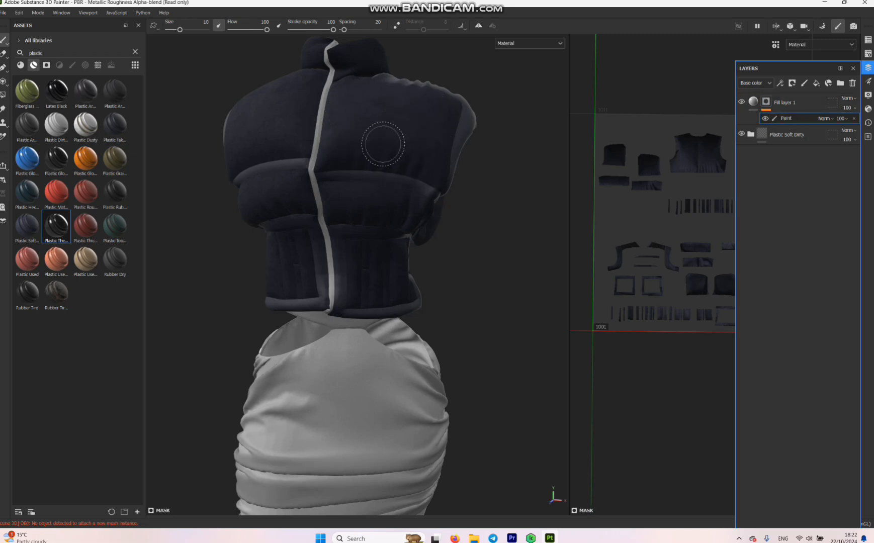
pyautogui.click(766, 101)
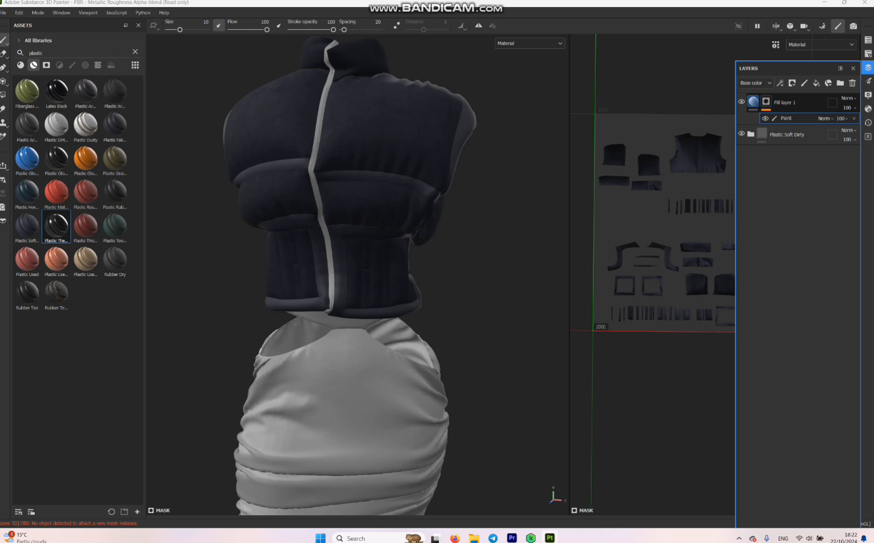
pyautogui.moveTo(753, 101)
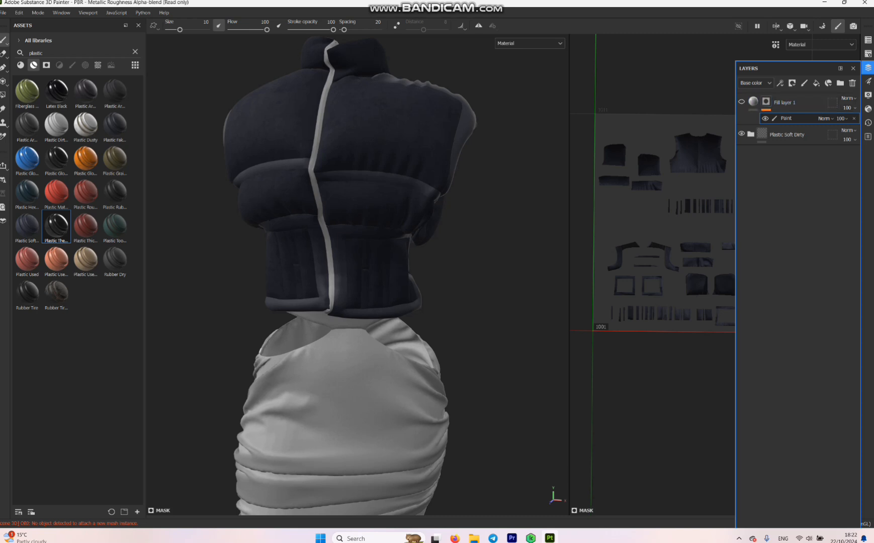
# - Show the unfiltered base materials in the asset library and apply Fabric Denim to the vest body
pyautogui.click(20, 65)
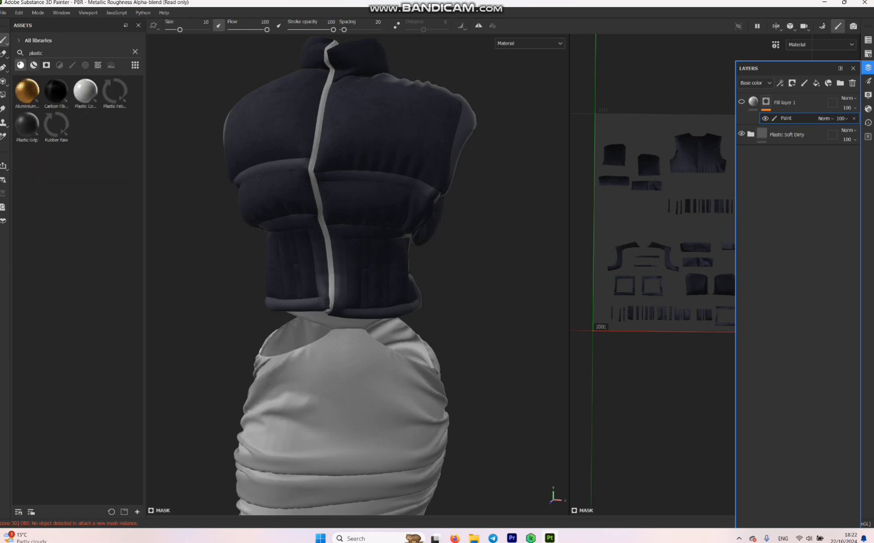
pyautogui.click(134, 52)
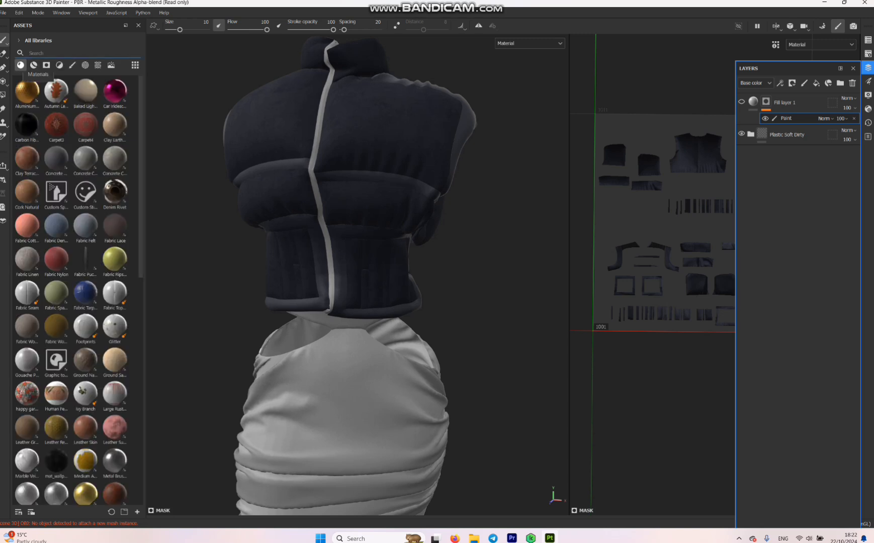
pyautogui.moveTo(56, 92)
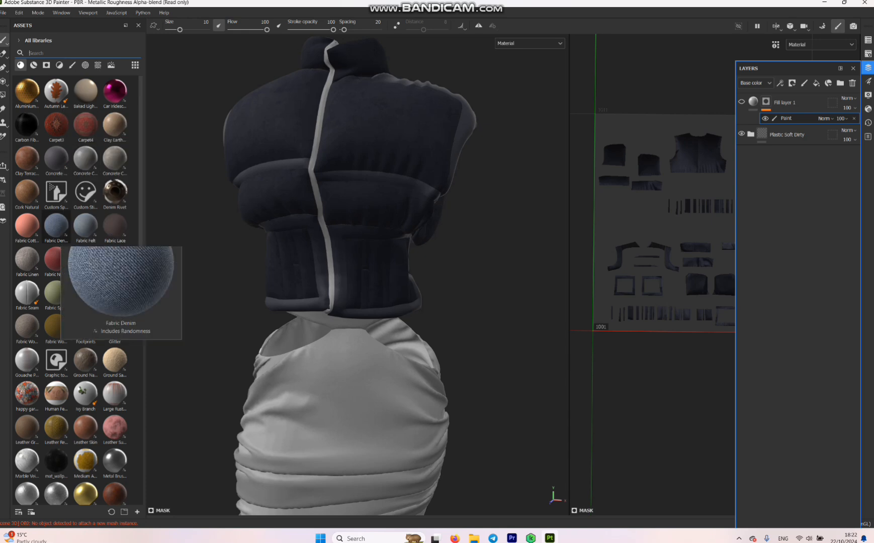
pyautogui.moveTo(56, 225)
pyautogui.moveTo(56, 225); pyautogui.dragTo(400, 242)
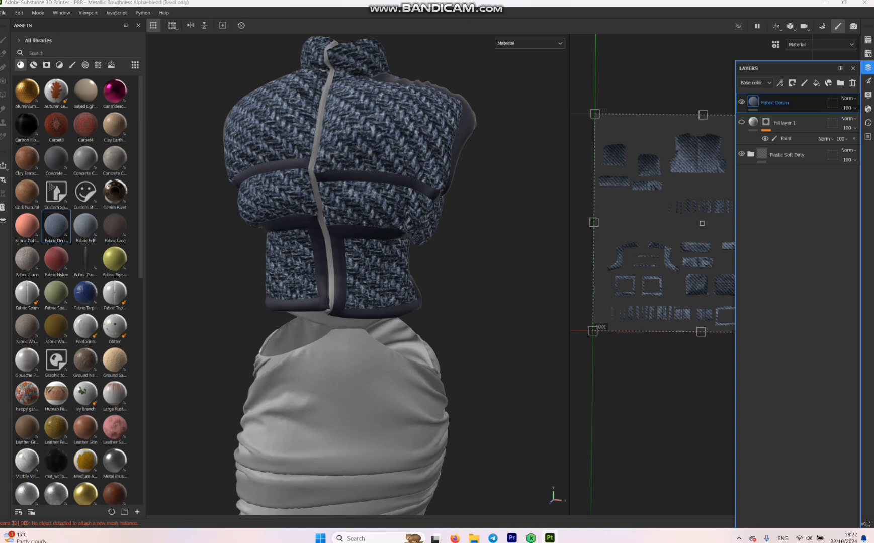
# - Add a black mask with a paint effect to the Fabric Denim layer
pyautogui.rightClick(753, 103)
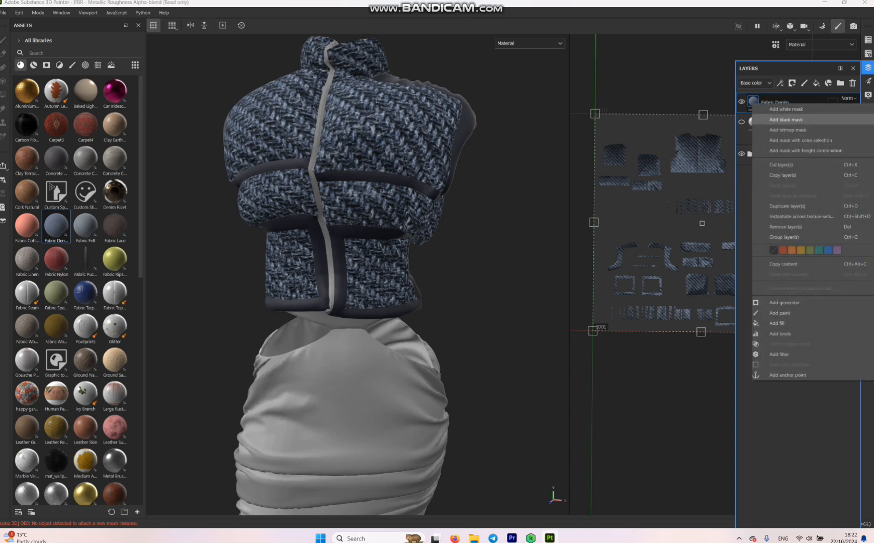
pyautogui.click(785, 119)
pyautogui.rightClick(753, 102)
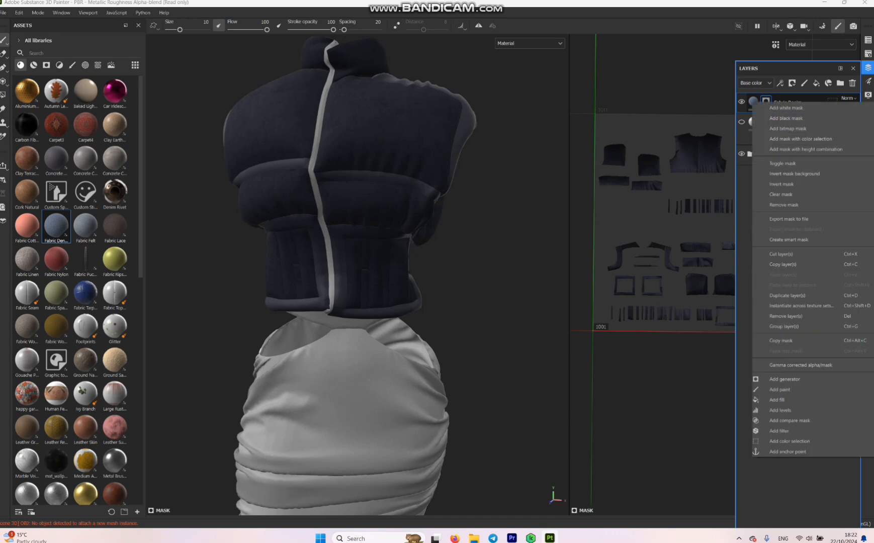
pyautogui.click(772, 390)
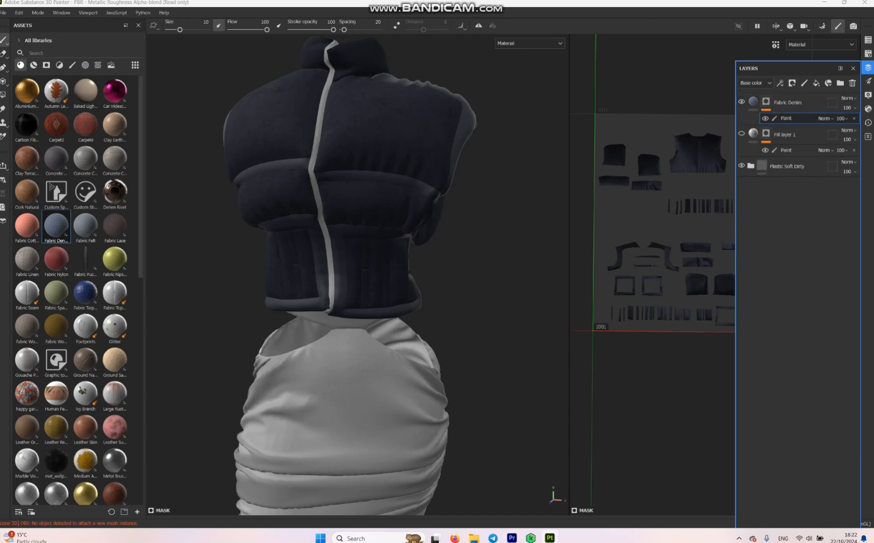
pyautogui.click(777, 102)
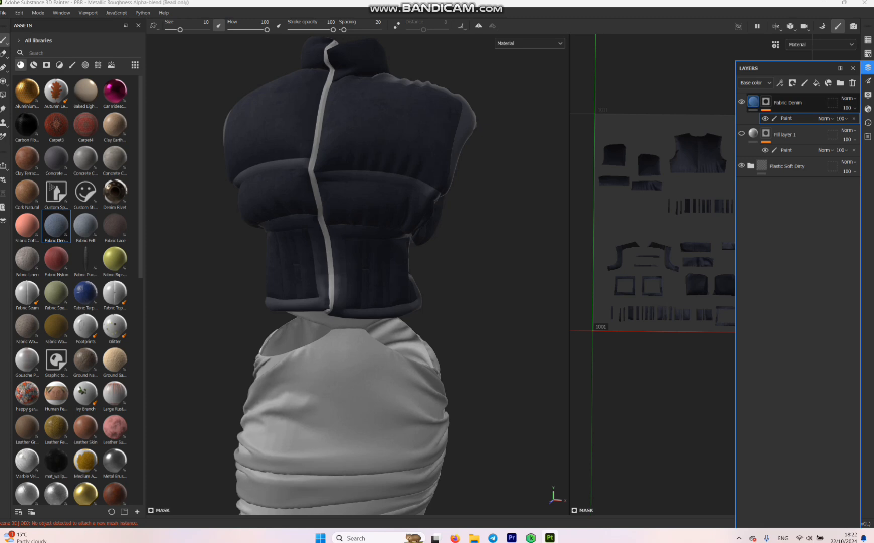
pyautogui.moveTo(753, 101)
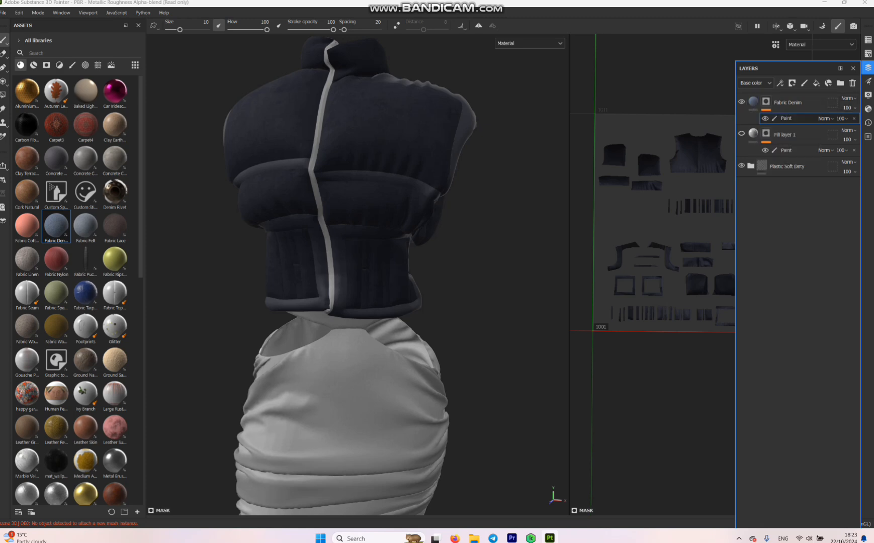
pyautogui.moveTo(753, 134)
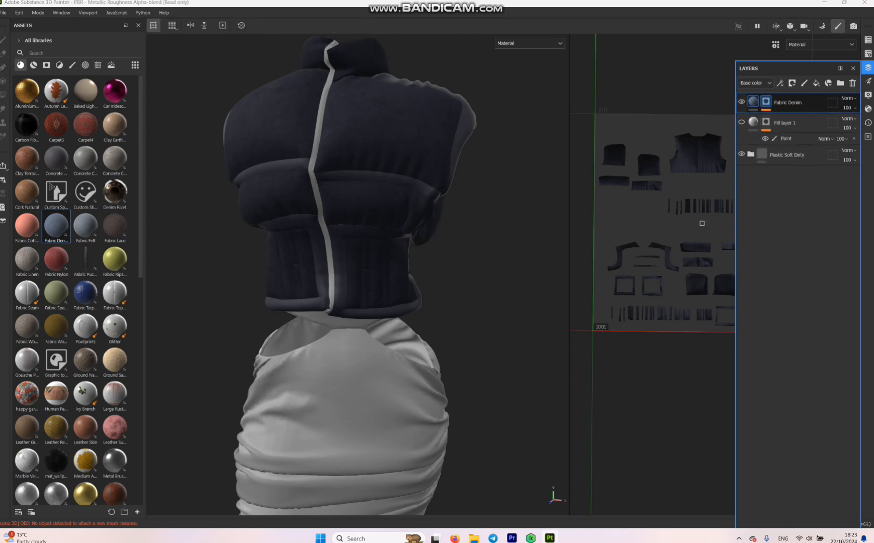
# - Select the paint effect in the Fabric Denim mask and set its brush alignment to UV
pyautogui.click(766, 102)
pyautogui.click(786, 118)
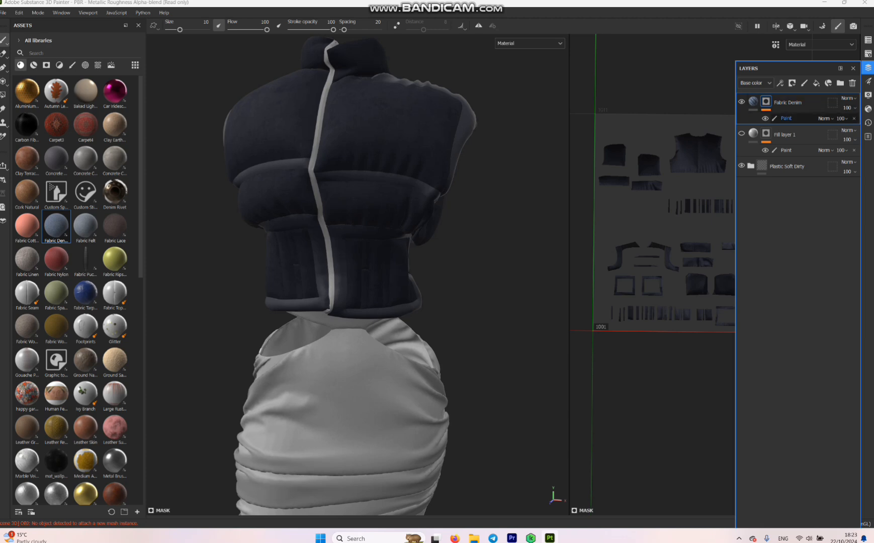
pyautogui.click(786, 119)
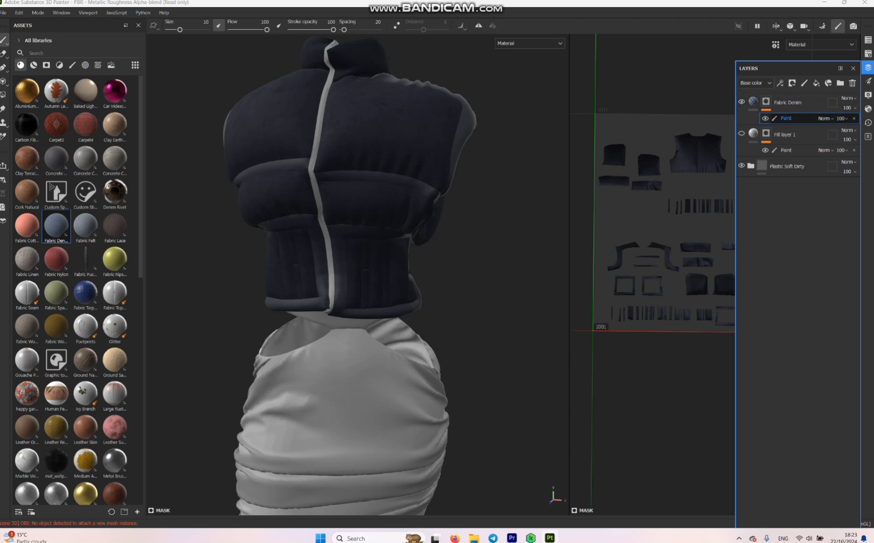
pyautogui.click(868, 81)
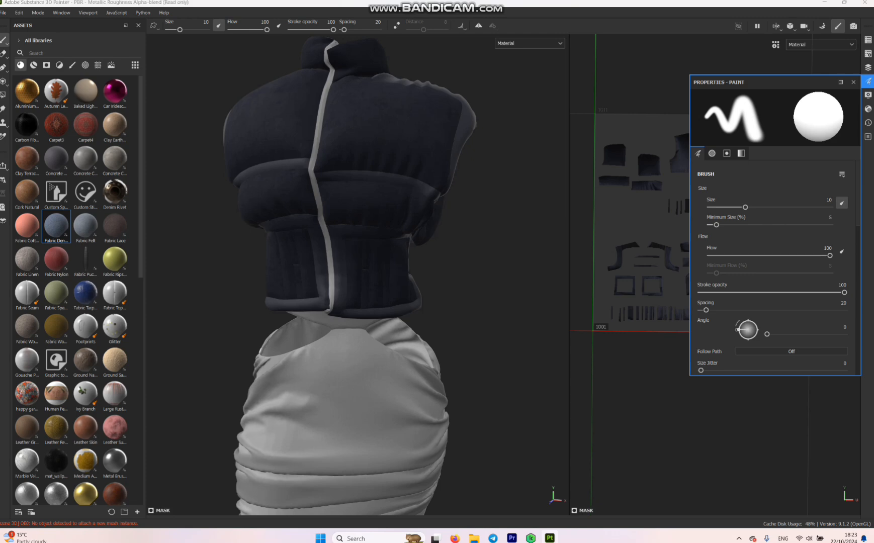
pyautogui.scroll(-8, 775, 267)
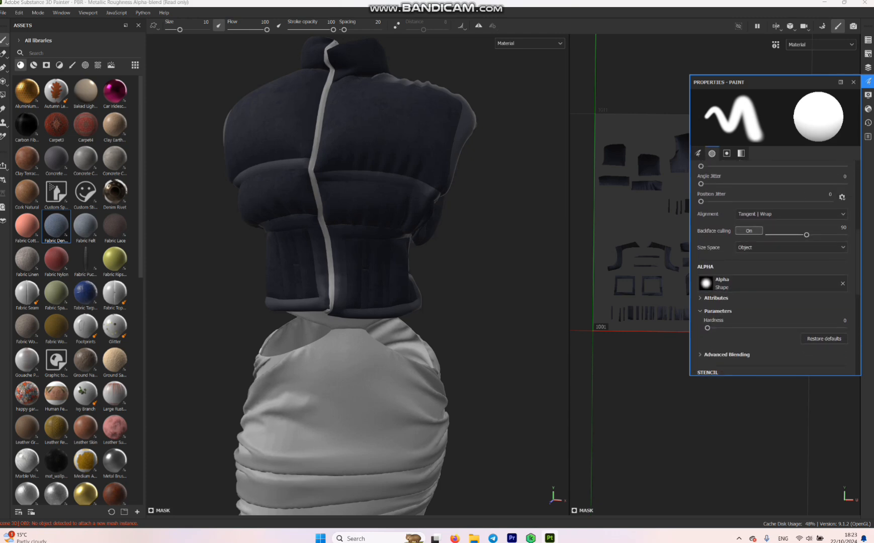
pyautogui.scroll(1, 774, 267)
pyautogui.click(791, 232)
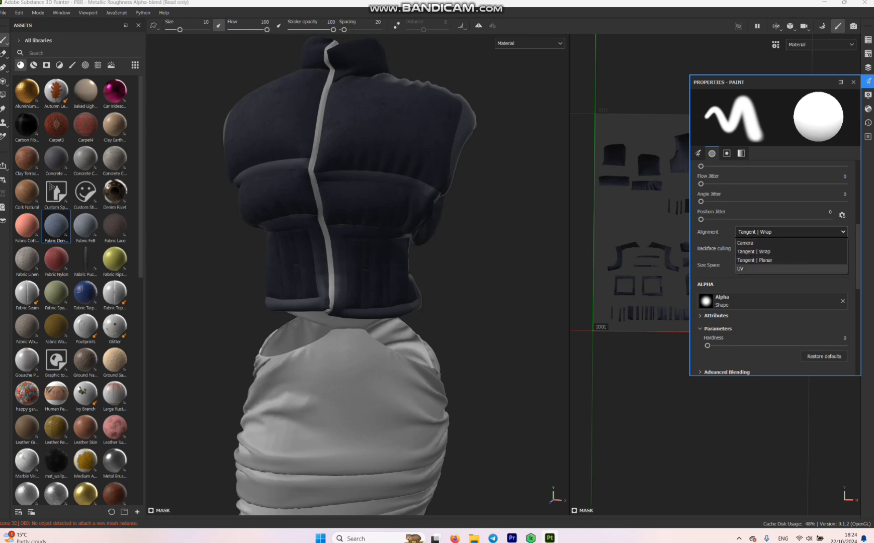
pyautogui.click(779, 269)
pyautogui.click(791, 232)
pyautogui.click(765, 269)
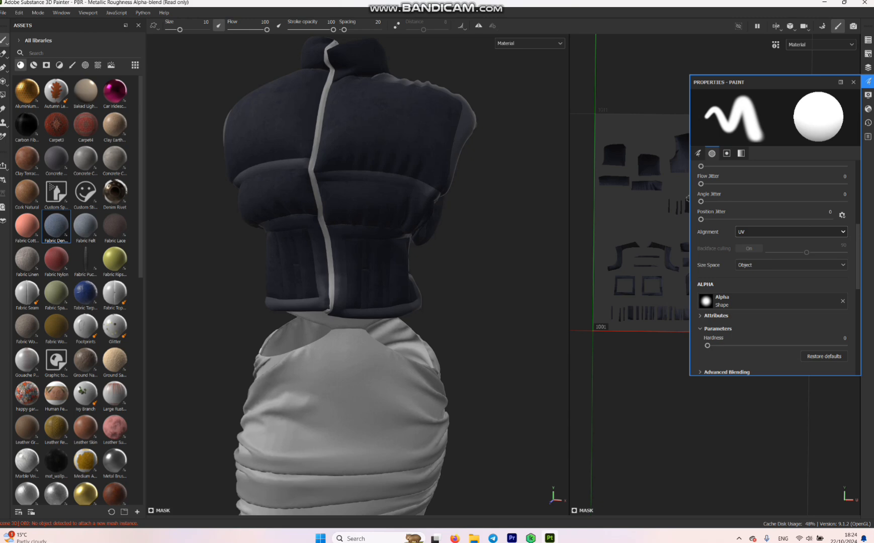
# - Keep the mask brush alignment on UV and set its size space to Texture
pyautogui.click(789, 232)
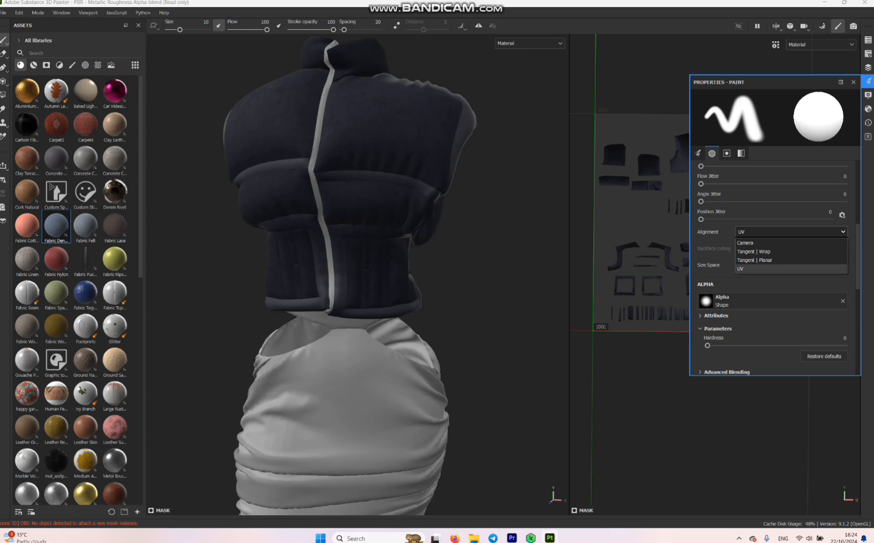
pyautogui.click(775, 269)
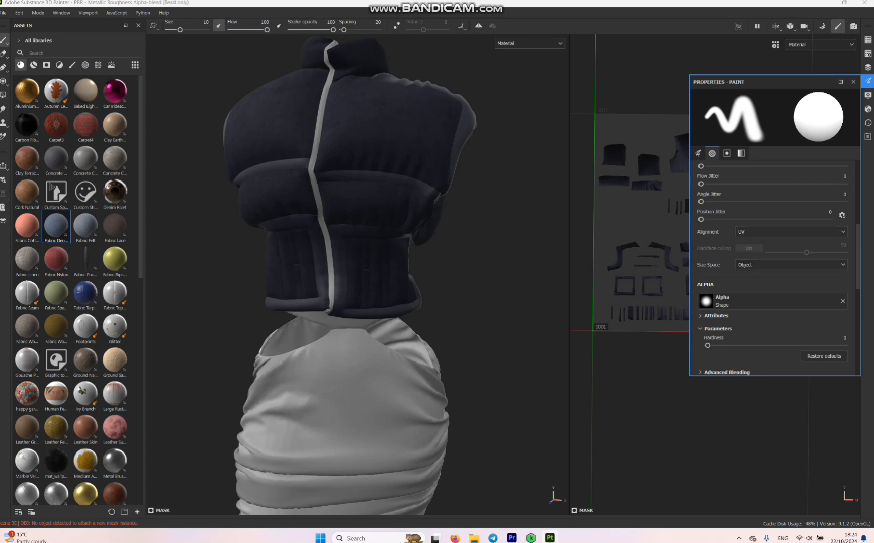
pyautogui.click(774, 265)
pyautogui.click(754, 293)
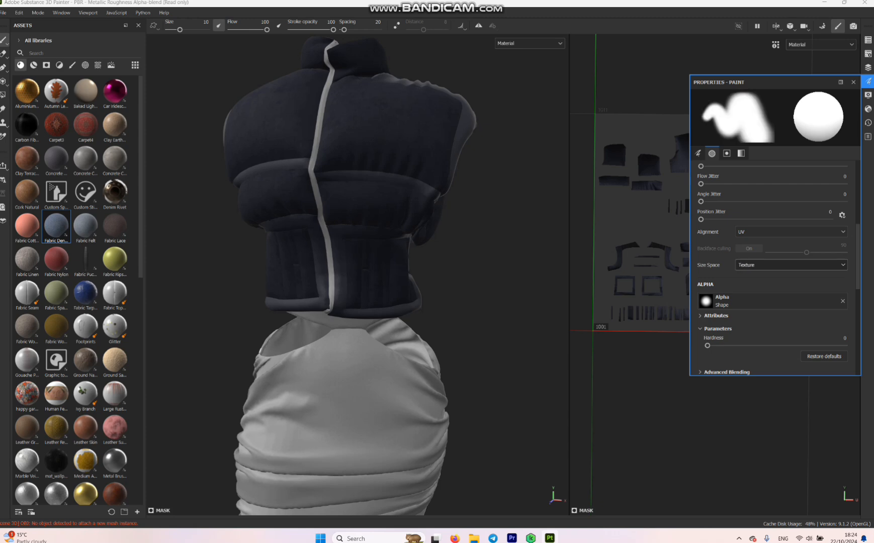
# - Find the Sign Caution alpha in the asset library and assign it to the brush's grayscale
pyautogui.scroll(-2, 774, 267)
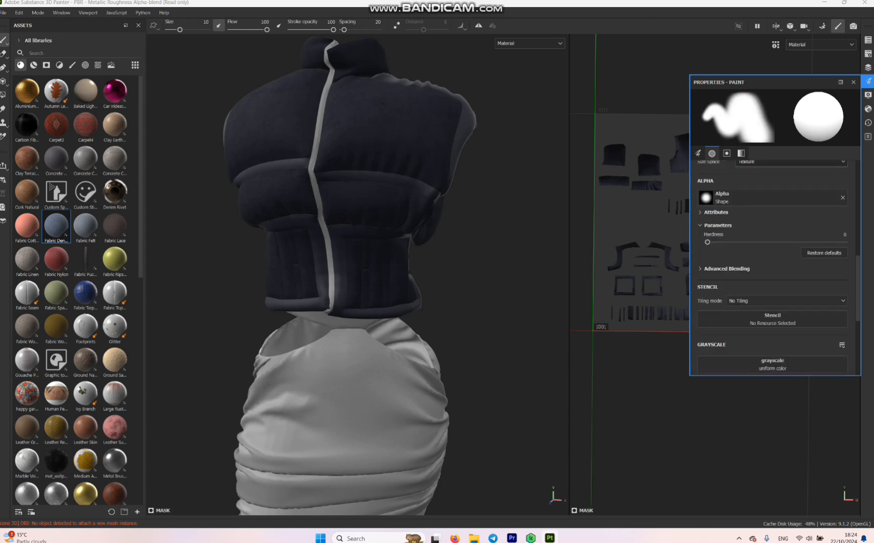
pyautogui.scroll(1, 774, 267)
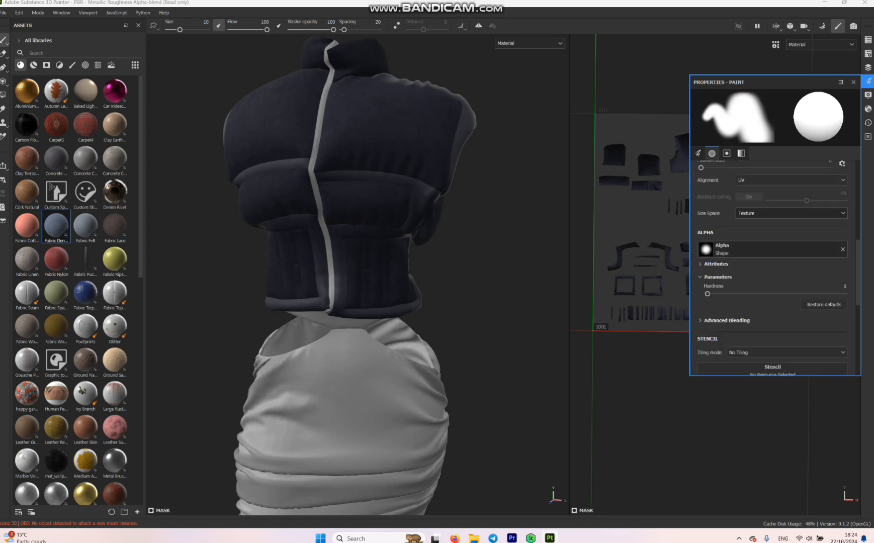
pyautogui.scroll(-2, 775, 267)
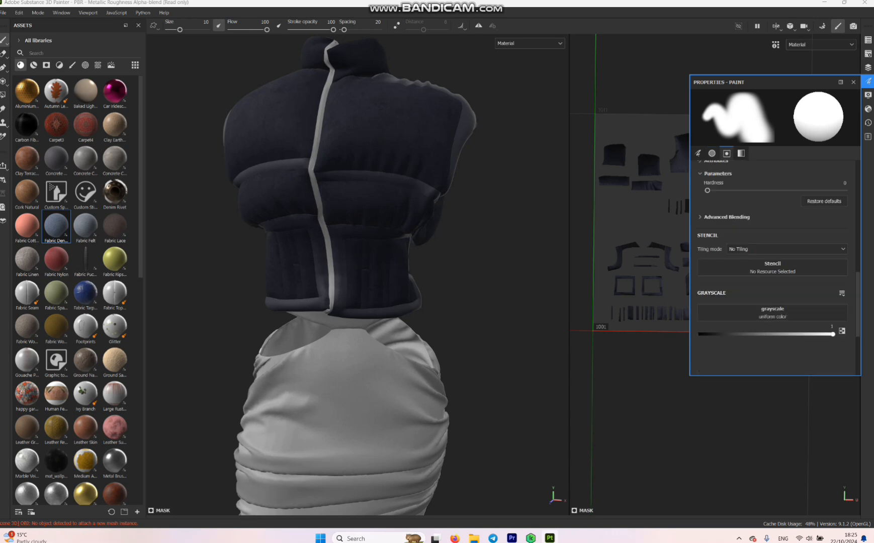
pyautogui.click(85, 65)
pyautogui.scroll(-5, 71, 291)
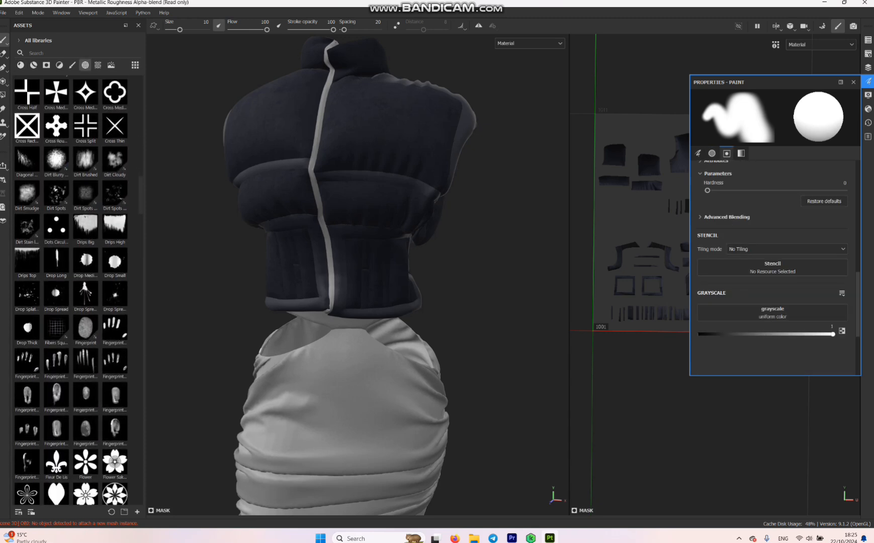
pyautogui.scroll(-4, 71, 291)
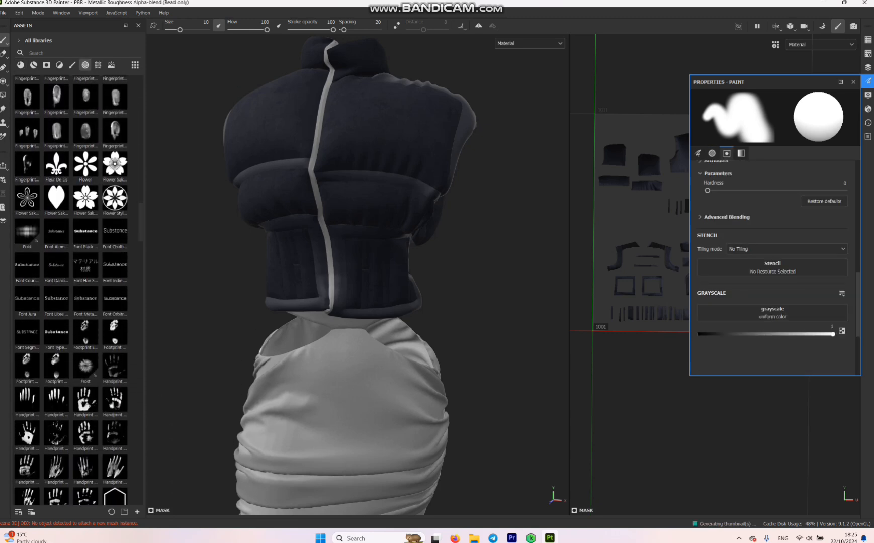
pyautogui.scroll(-10, 71, 291)
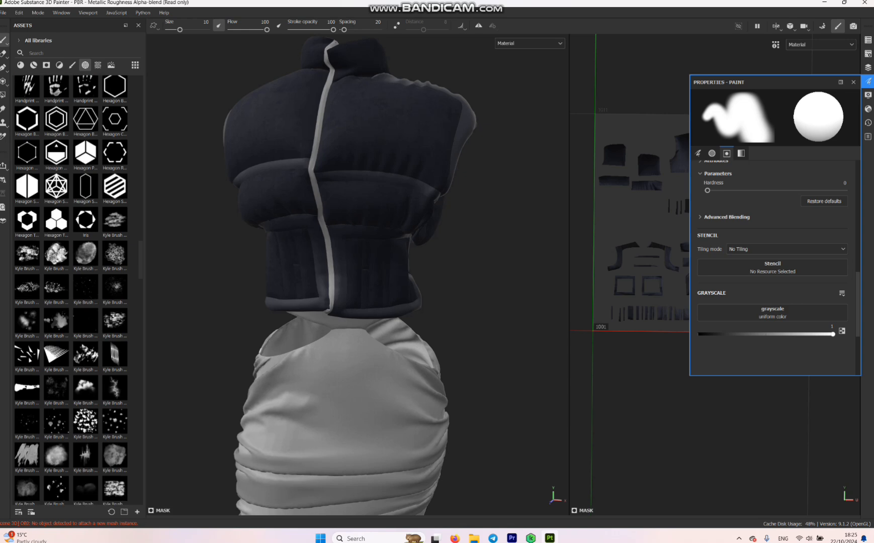
pyautogui.scroll(-10, 71, 291)
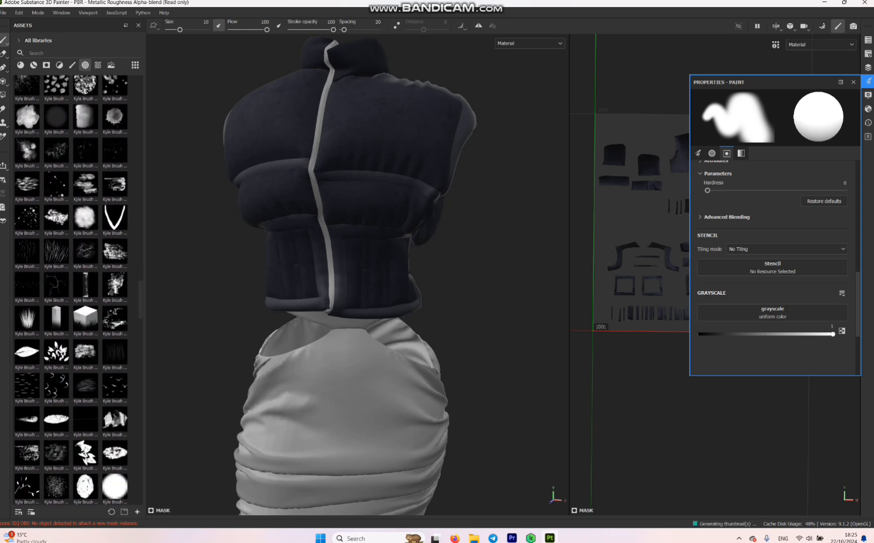
pyautogui.scroll(-10, 71, 291)
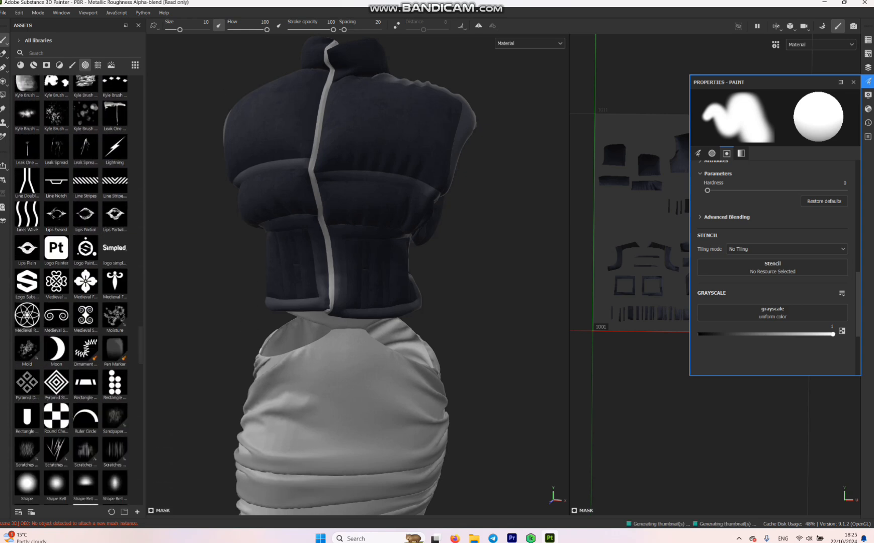
pyautogui.scroll(-5, 71, 291)
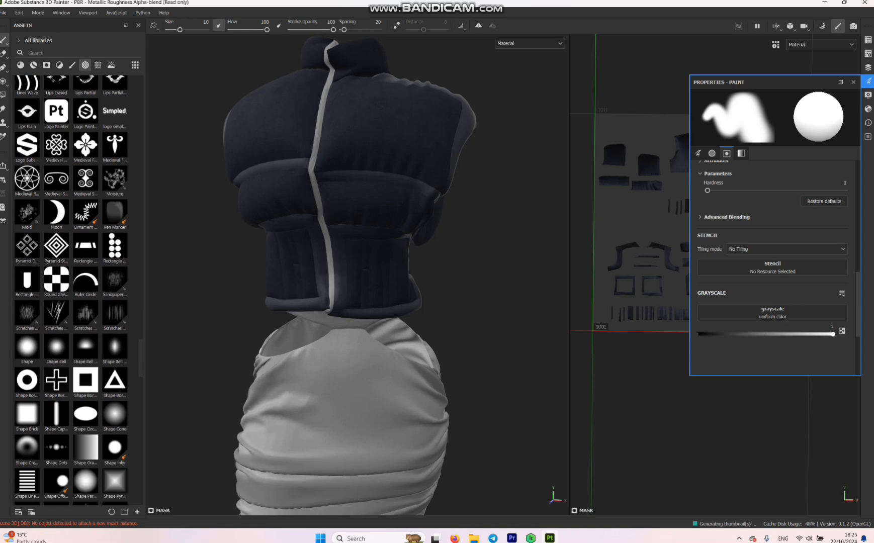
pyautogui.scroll(-4, 71, 291)
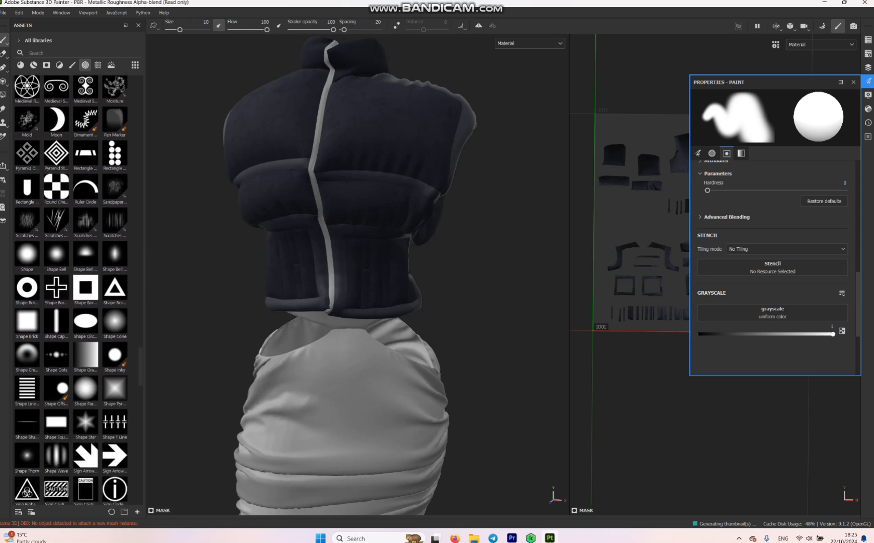
pyautogui.scroll(-6, 71, 290)
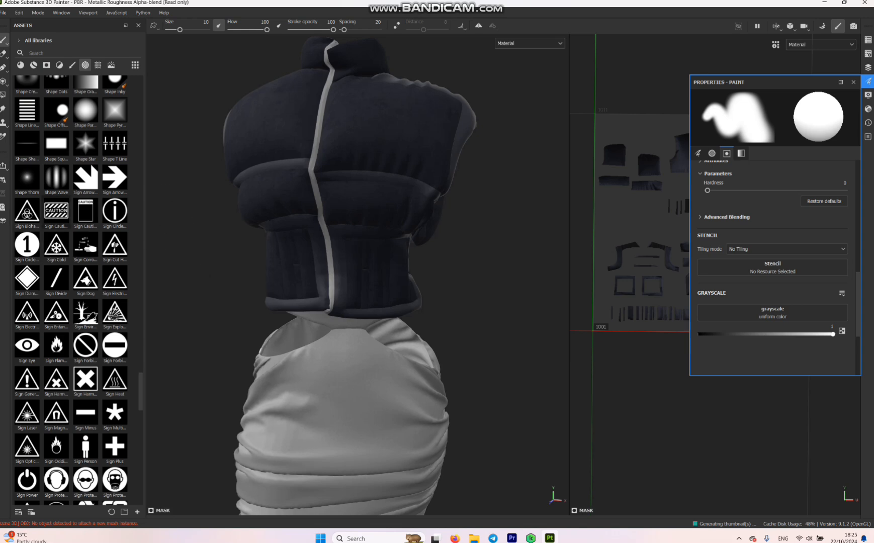
pyautogui.moveTo(56, 210)
pyautogui.moveTo(57, 212)
pyautogui.mouseDown()
pyautogui.moveTo(578, 257)
pyautogui.moveTo(740, 312)
pyautogui.mouseUp()
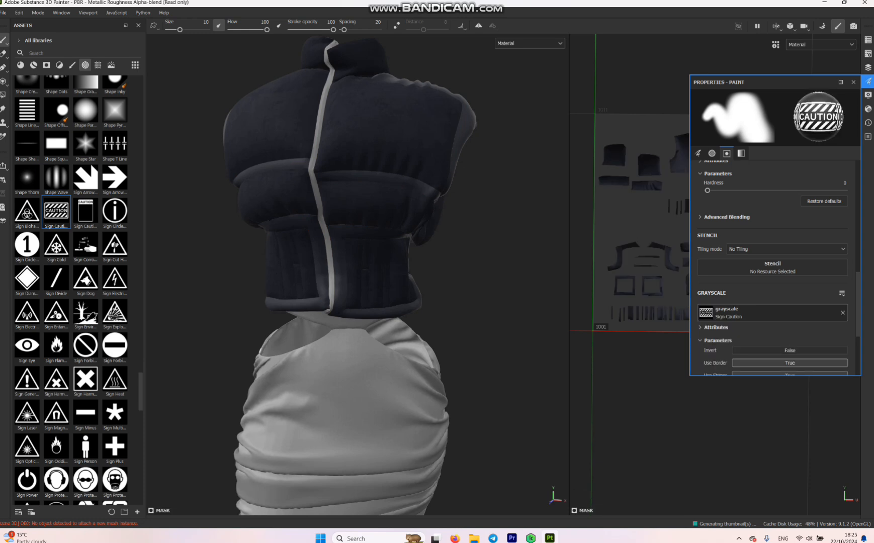
# - Set the brush size to 5.3 and the spacing to 5
pyautogui.click(699, 153)
pyautogui.moveTo(743, 207)
pyautogui.mouseDown()
pyautogui.moveTo(719, 207)
pyautogui.moveTo(735, 208)
pyautogui.mouseUp()
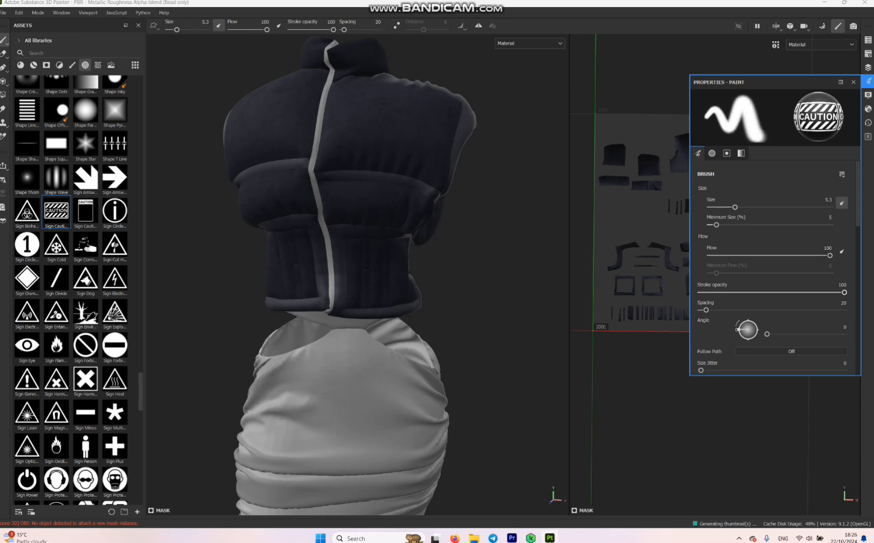
pyautogui.moveTo(707, 310); pyautogui.dragTo(701, 310)
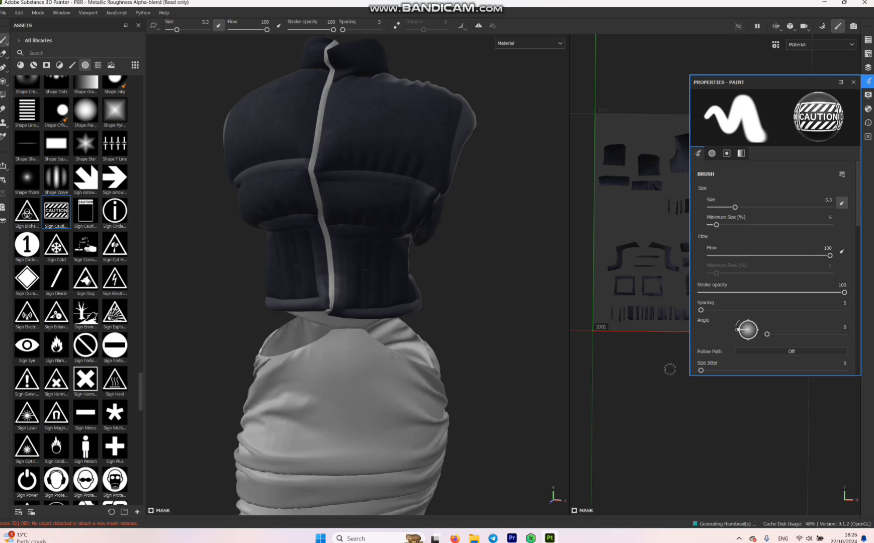
pyautogui.click(854, 81)
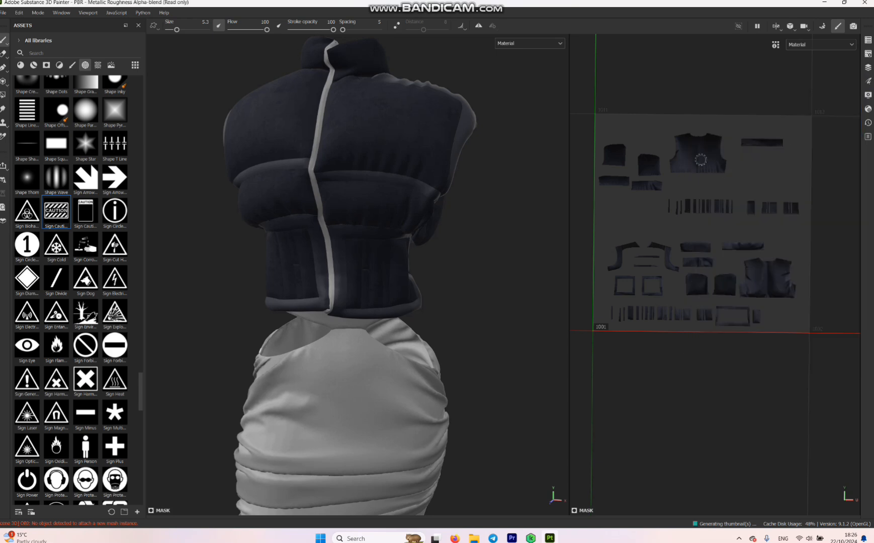
# - Try stamping the caution sign on the vest's front chest panel, inspect it up close, and undo the stamp
pyautogui.scroll(-2, 684, 159)
pyautogui.scroll(3, 391, 129)
pyautogui.click(395, 132)
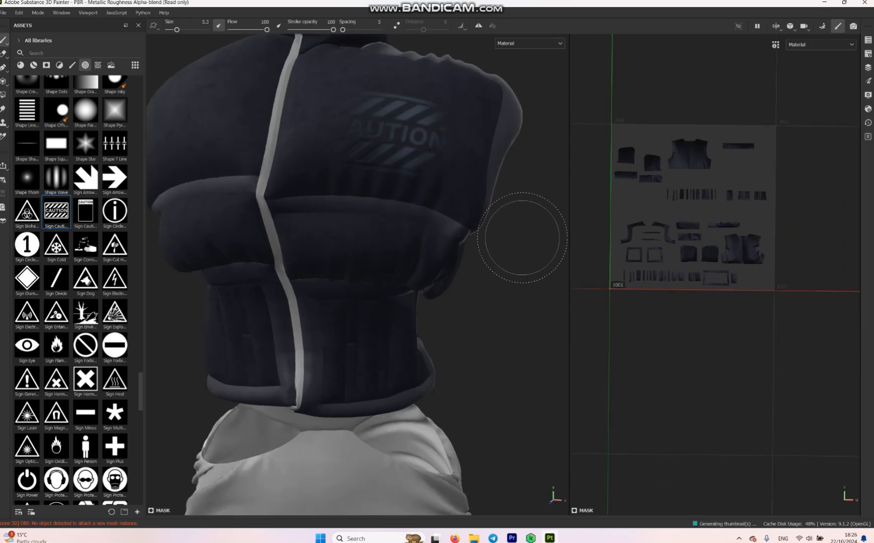
pyautogui.scroll(5, 397, 132)
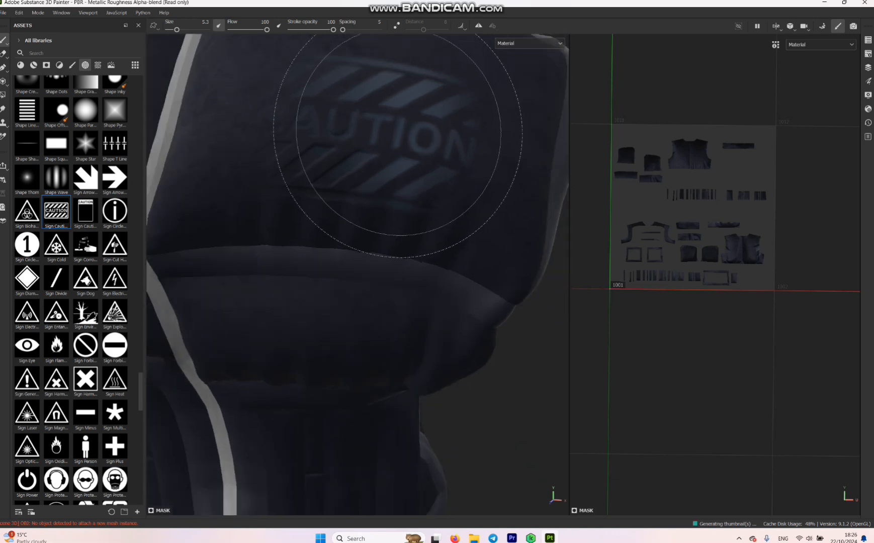
pyautogui.scroll(-3, 397, 144)
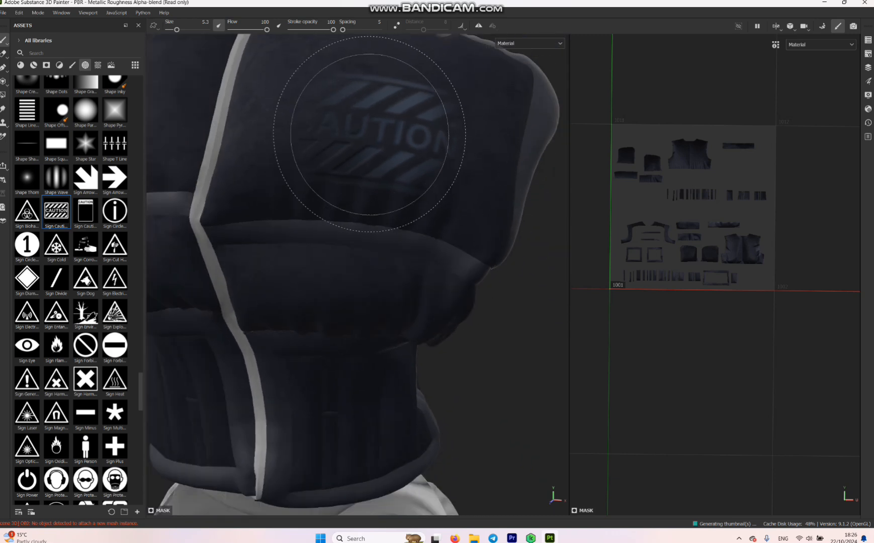
pyautogui.scroll(-3, 503, 201)
pyautogui.scroll(3, 518, 176)
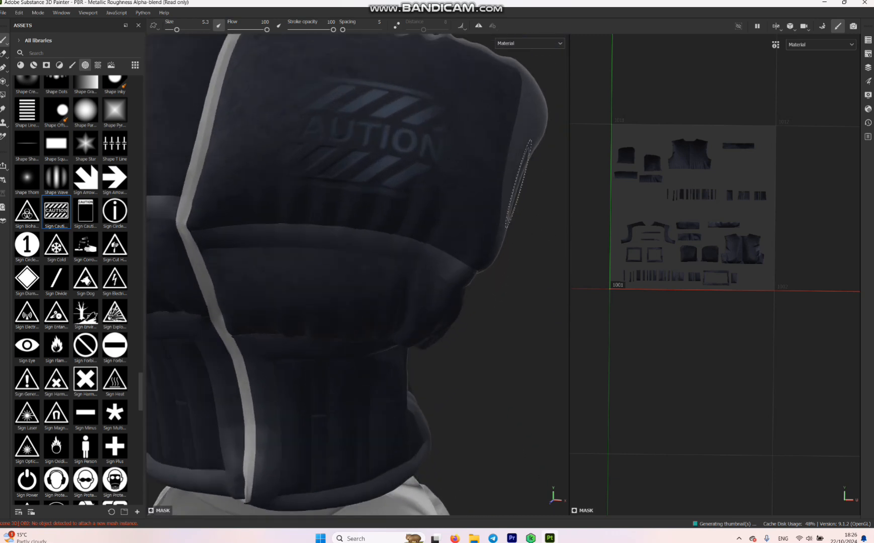
pyautogui.moveTo(523, 206)
pyautogui.keyDown('alt'); pyautogui.mouseDown()
pyautogui.moveTo(388, 216)
pyautogui.moveTo(342, 206)
pyautogui.moveTo(345, 196)
pyautogui.moveTo(364, 194)
pyautogui.moveTo(493, 198)
pyautogui.moveTo(457, 232)
pyautogui.moveTo(438, 277)
pyautogui.moveTo(509, 191)
pyautogui.mouseUp(); pyautogui.keyUp('alt')
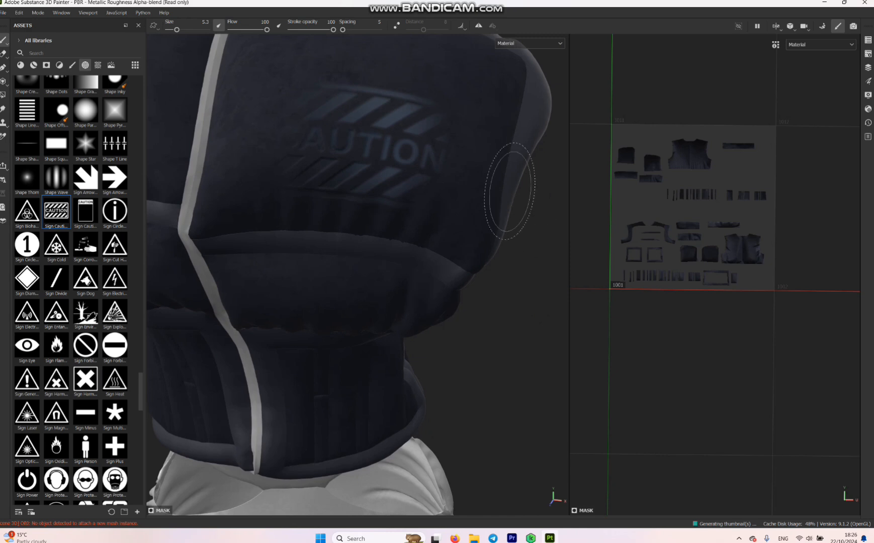
pyautogui.hotkey('ctrl', 'z')
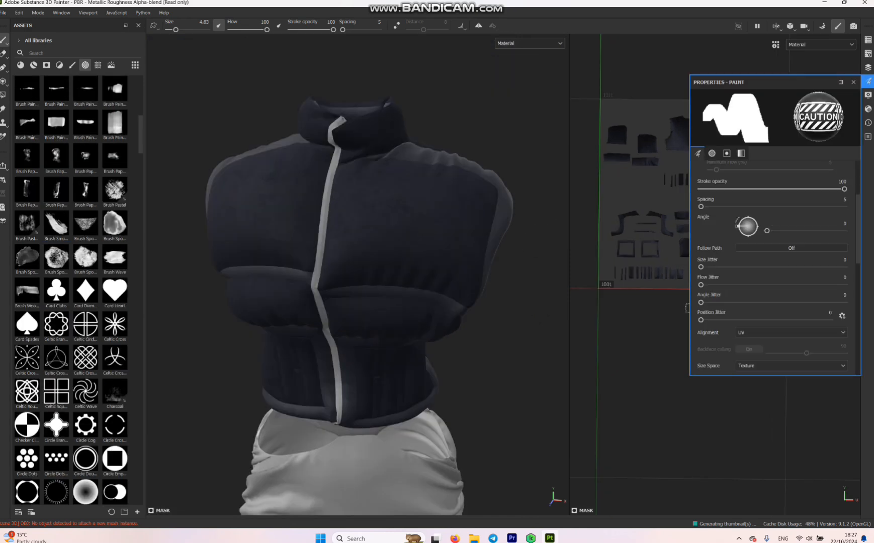
# - Replace the Sign Caution grayscale with a uniform value of 0.5 and stamp the warning sign on the vest's chest
pyautogui.scroll(-5, 774, 252)
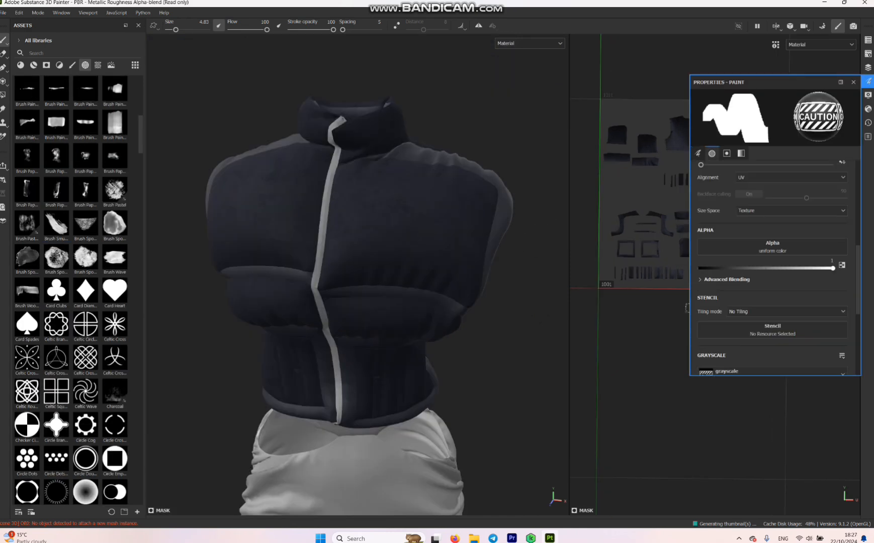
pyautogui.scroll(-2, 774, 267)
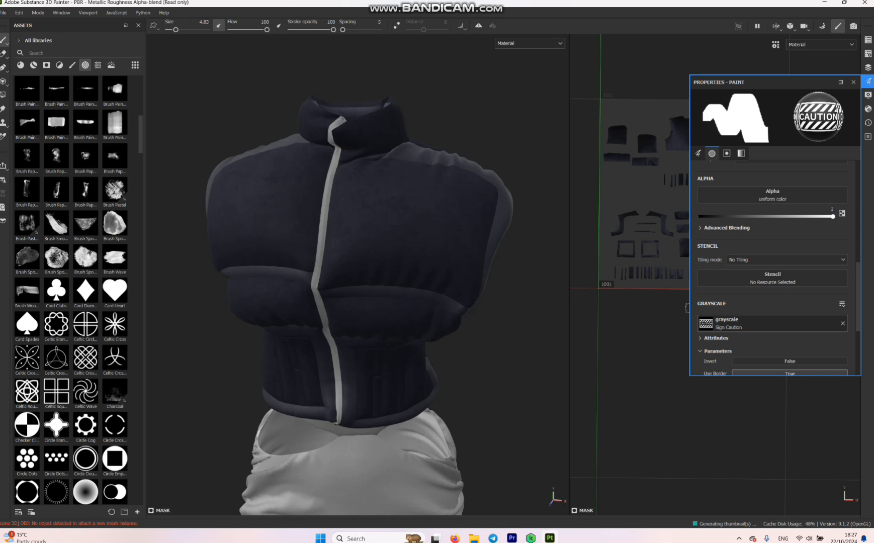
pyautogui.click(706, 323)
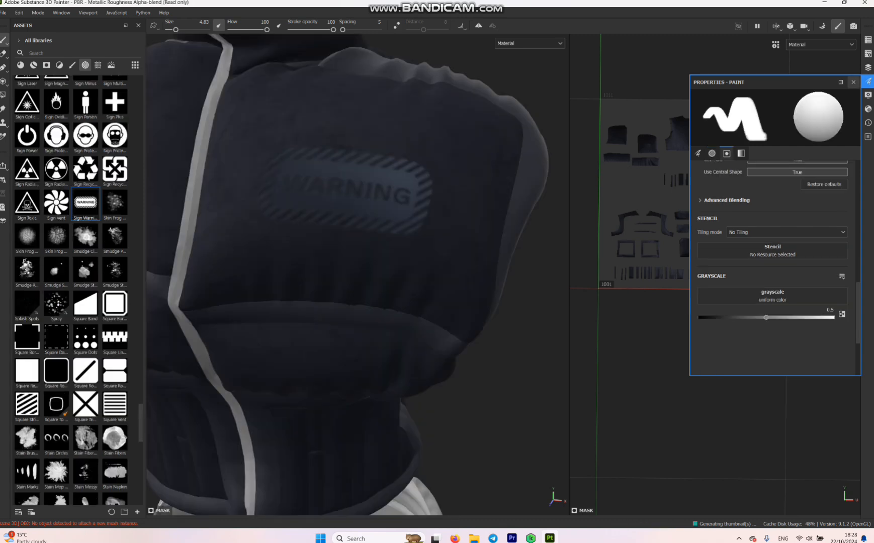
pyautogui.click(854, 82)
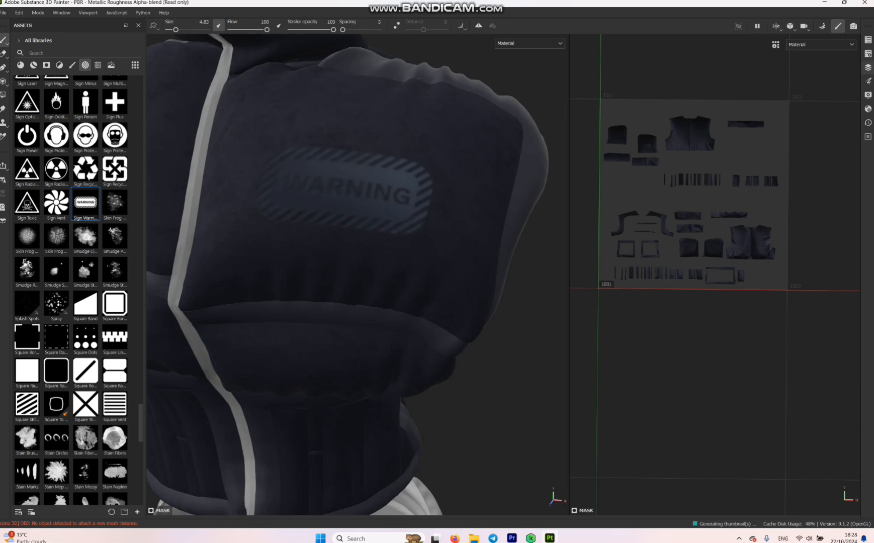
# - Set the UV tiling of the Fabric Denim layer to -12.08 and check the weave on the warning patch
pyautogui.click(868, 68)
pyautogui.press('Delete')
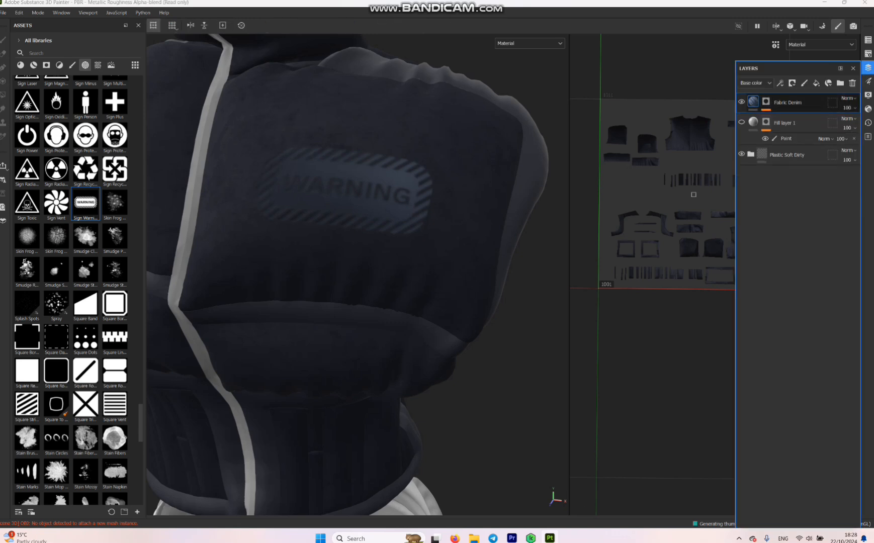
pyautogui.moveTo(753, 101)
pyautogui.click(868, 81)
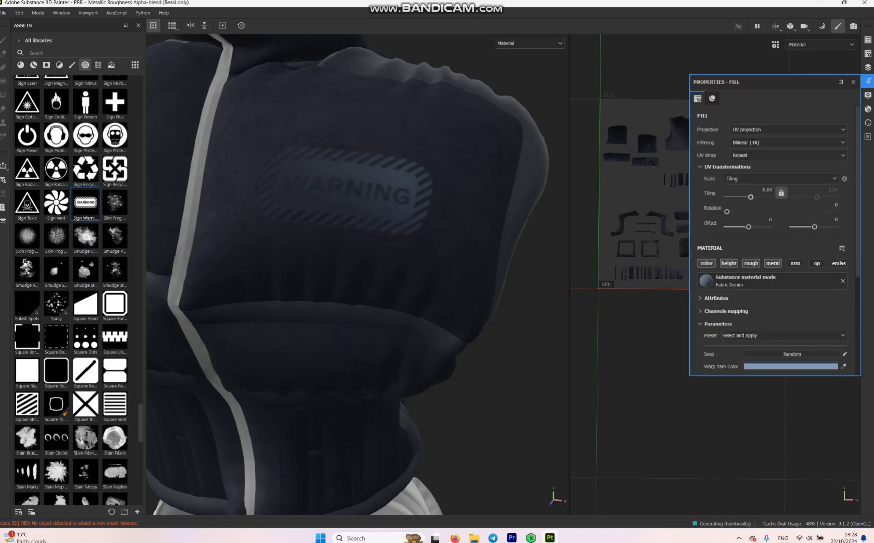
pyautogui.moveTo(751, 197); pyautogui.dragTo(733, 196)
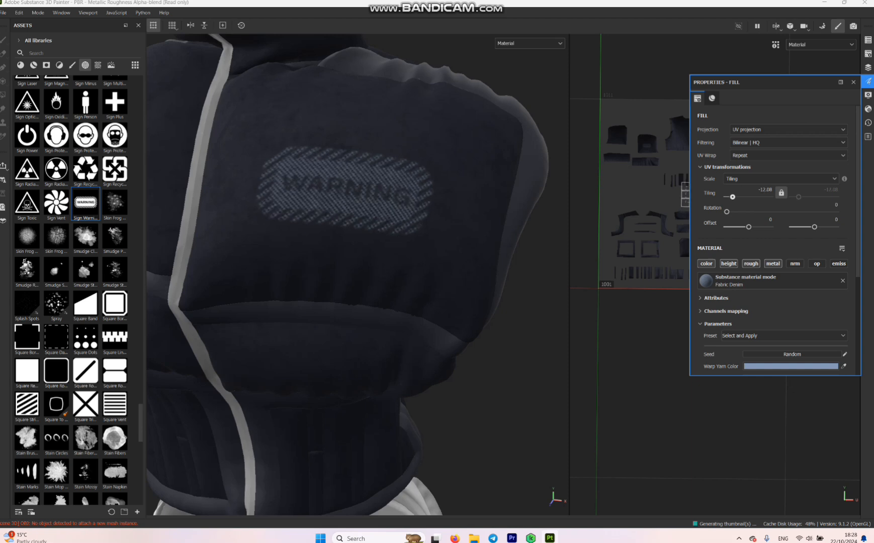
pyautogui.scroll(-5, 488, 214)
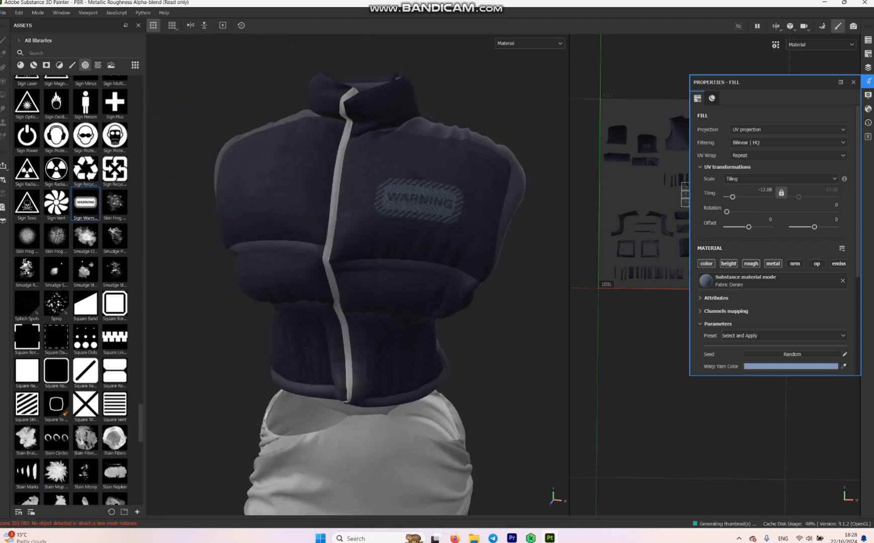
pyautogui.keyDown('alt'); pyautogui.moveTo(488, 214); pyautogui.dragTo(457, 219); pyautogui.keyUp('alt')
pyautogui.scroll(3, 402, 216)
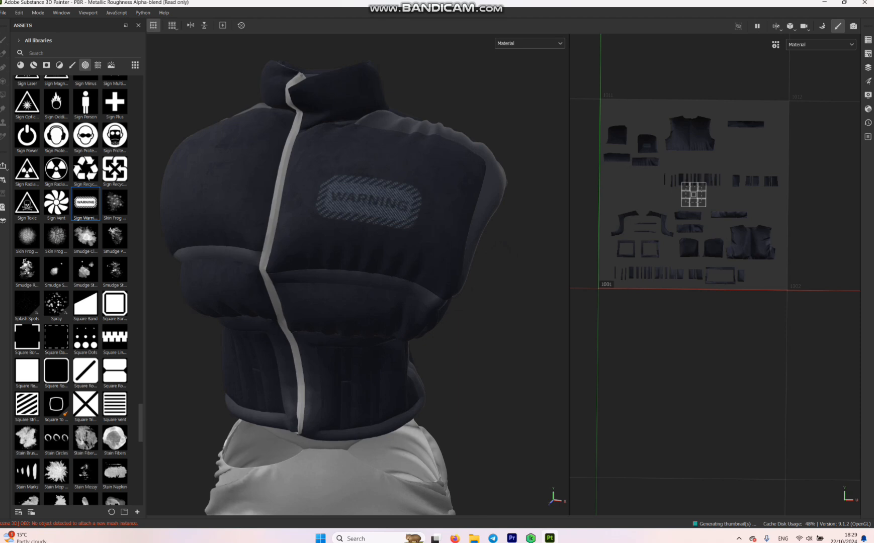
# - Hide the Fabric Denim layer and show Fill layer 1
pyautogui.click(868, 67)
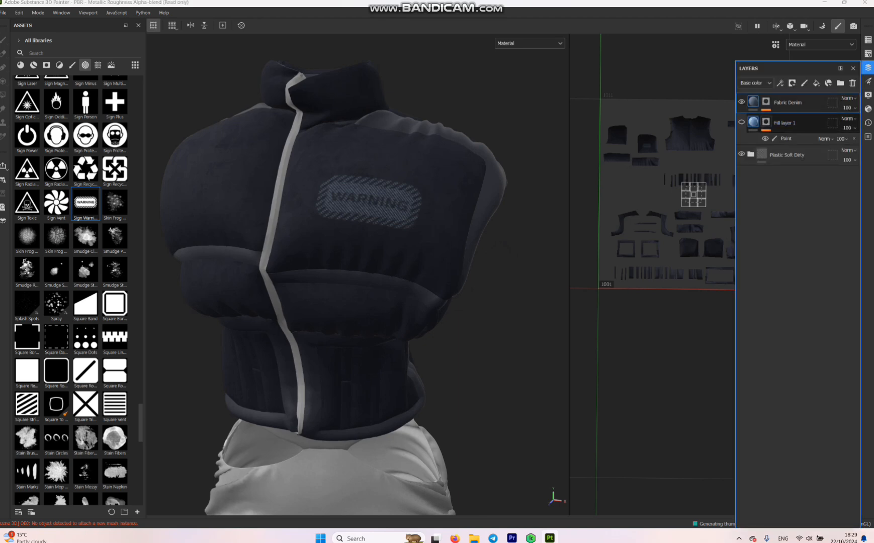
pyautogui.click(742, 102)
pyautogui.click(742, 123)
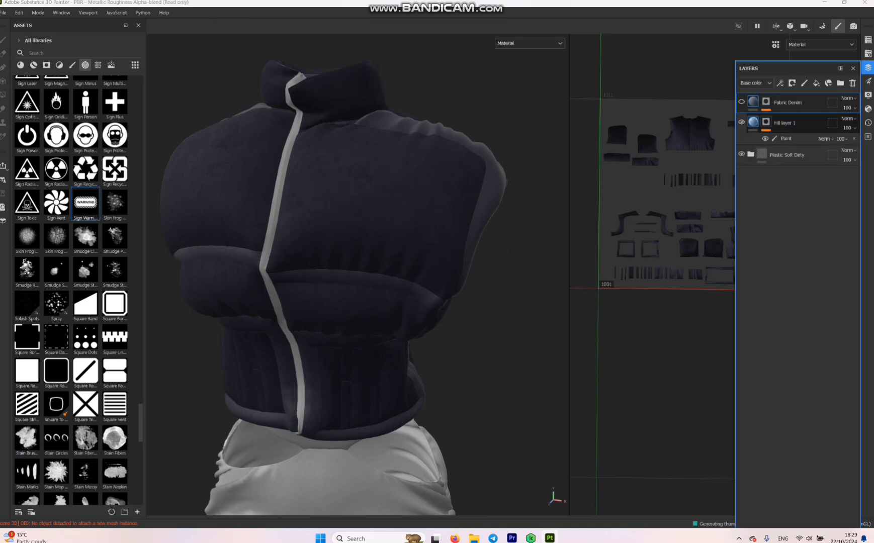
# - Use Sign Protection Respirator as the mask brush's grayscale, clear the brush alpha, and stamp the sign on the vest's chest in Fill layer 1
pyautogui.moveTo(754, 122)
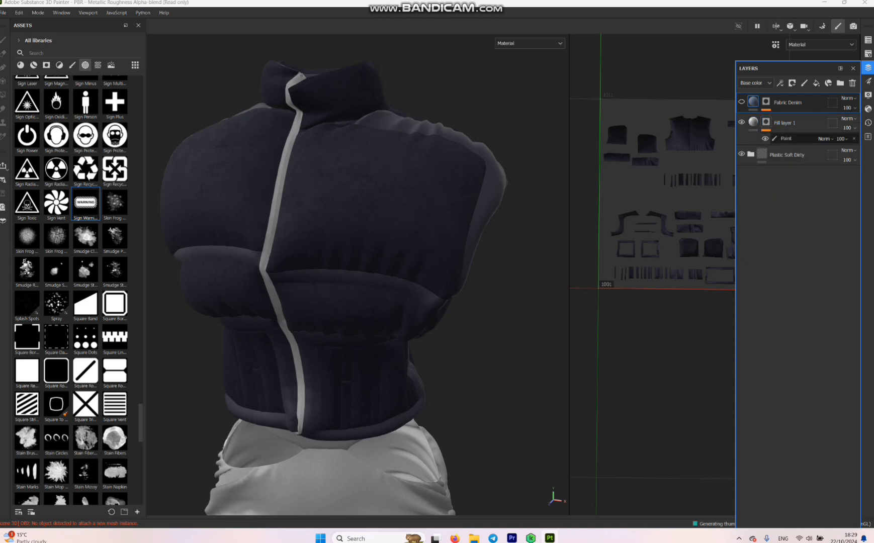
pyautogui.click(790, 138)
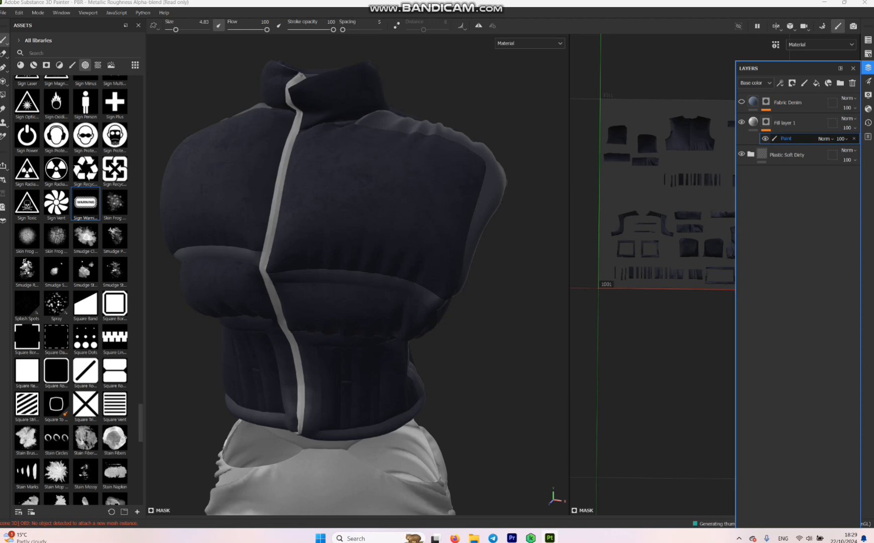
pyautogui.click(868, 81)
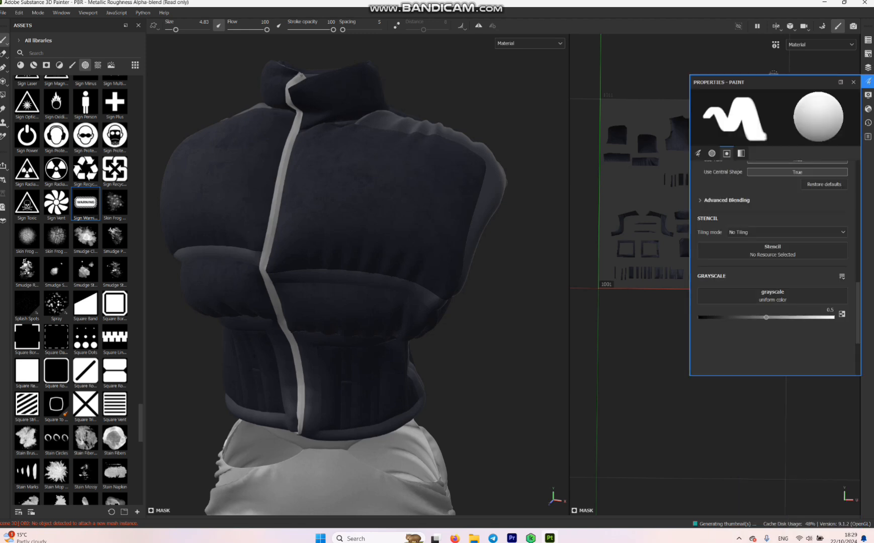
pyautogui.scroll(-2, 775, 252)
pyautogui.scroll(2, 775, 251)
pyautogui.click(114, 135)
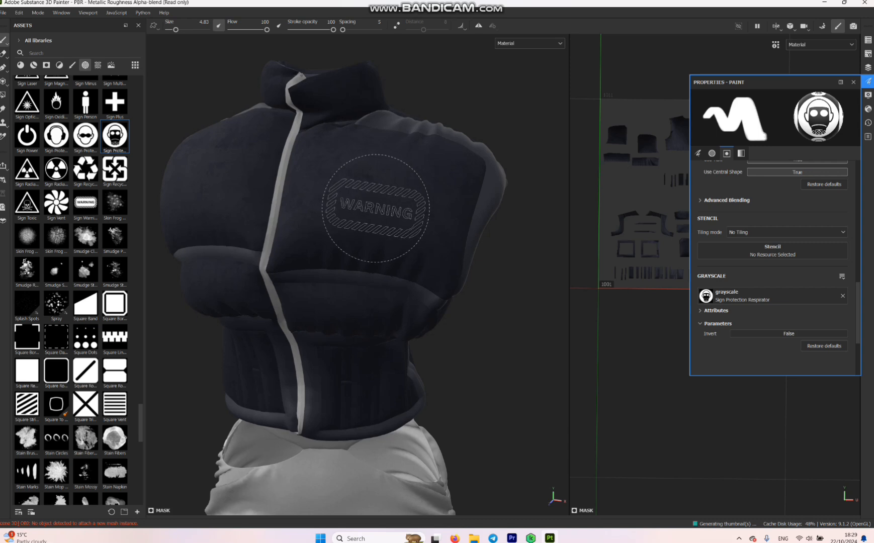
pyautogui.click(711, 152)
pyautogui.click(843, 195)
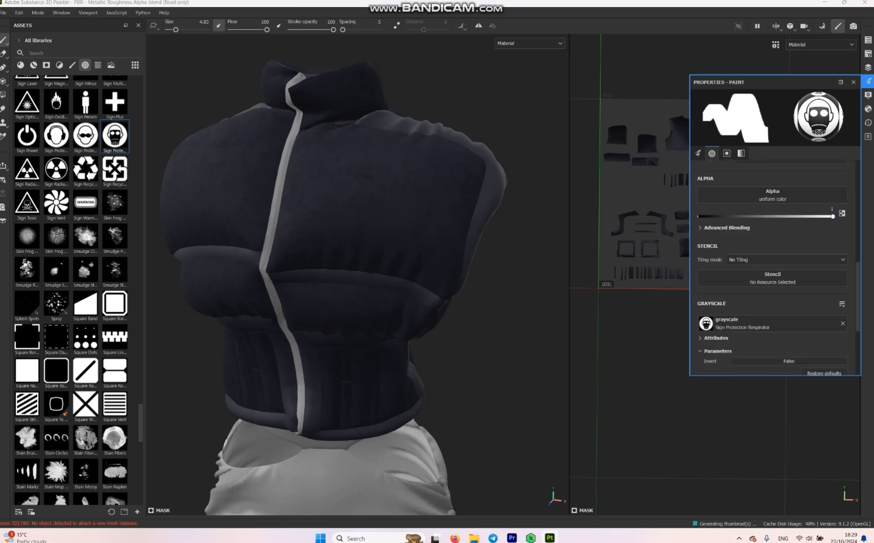
pyautogui.click(377, 211)
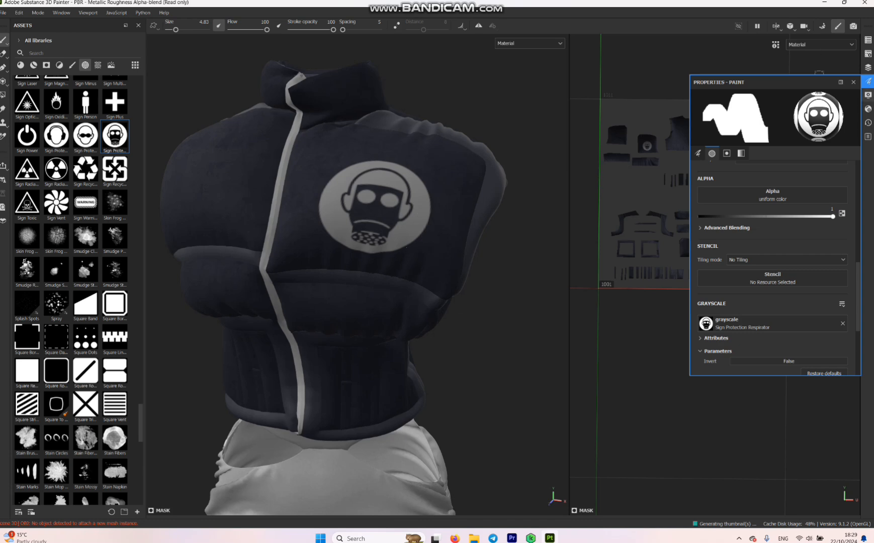
# - Change the base color of Fill layer 1 to a light lavender and look through its remaining material channels
pyautogui.click(853, 82)
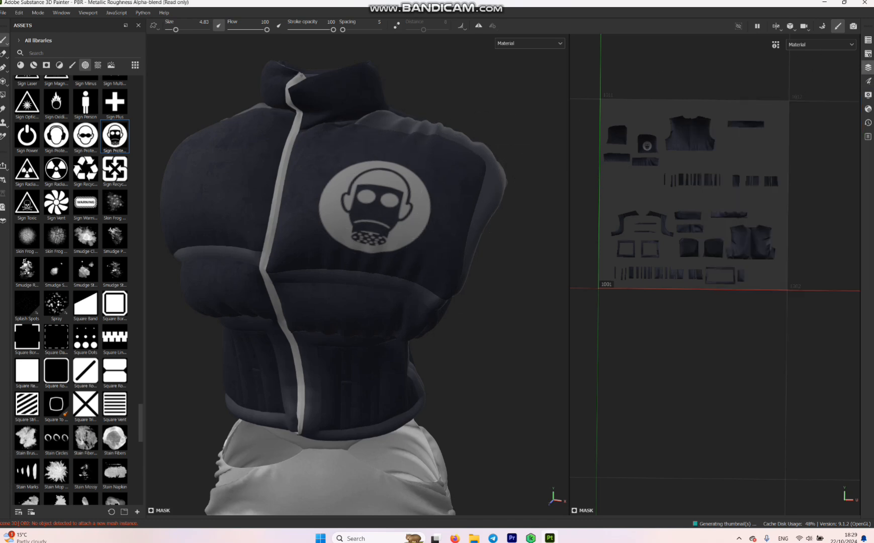
pyautogui.click(869, 67)
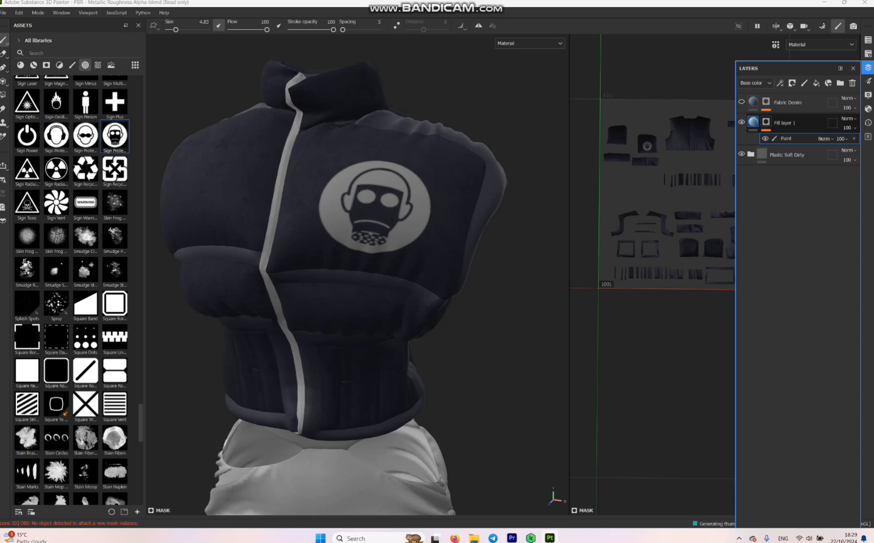
pyautogui.click(753, 122)
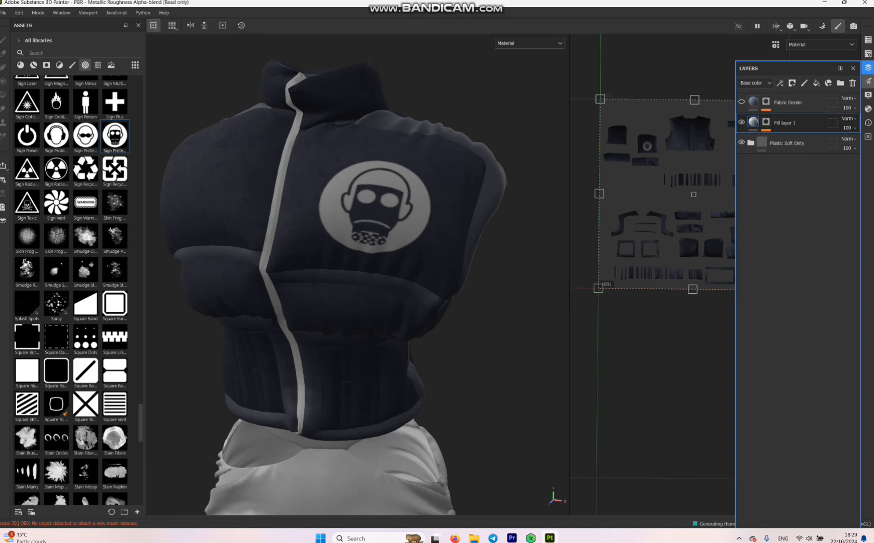
pyautogui.click(868, 81)
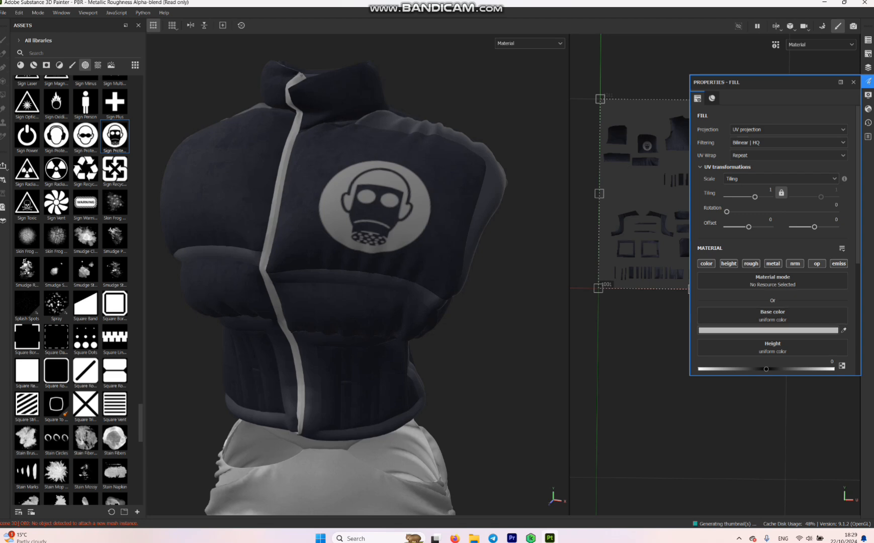
pyautogui.click(735, 330)
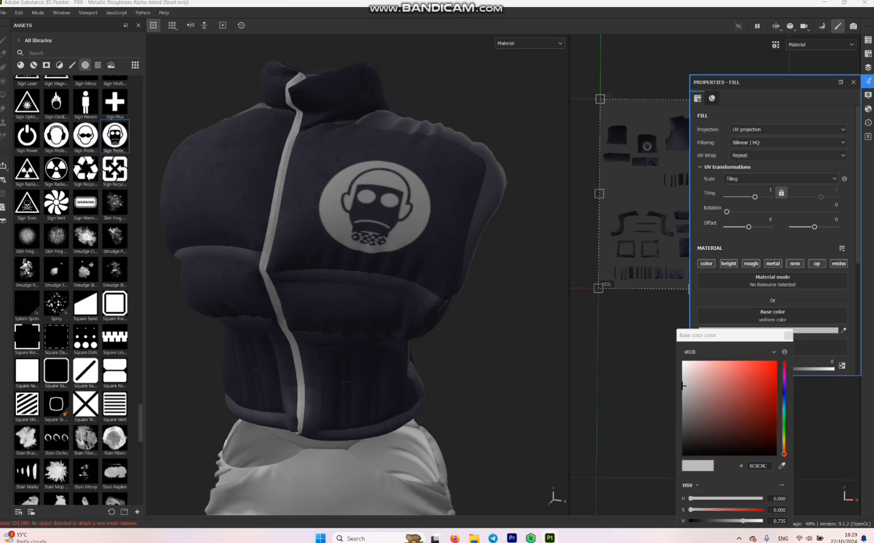
pyautogui.moveTo(684, 385); pyautogui.dragTo(683, 362)
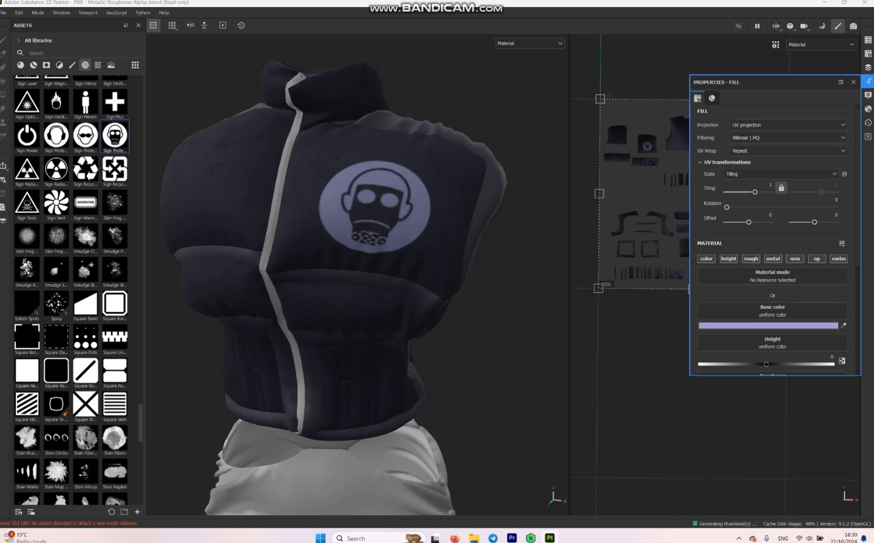
pyautogui.scroll(-5, 772, 236)
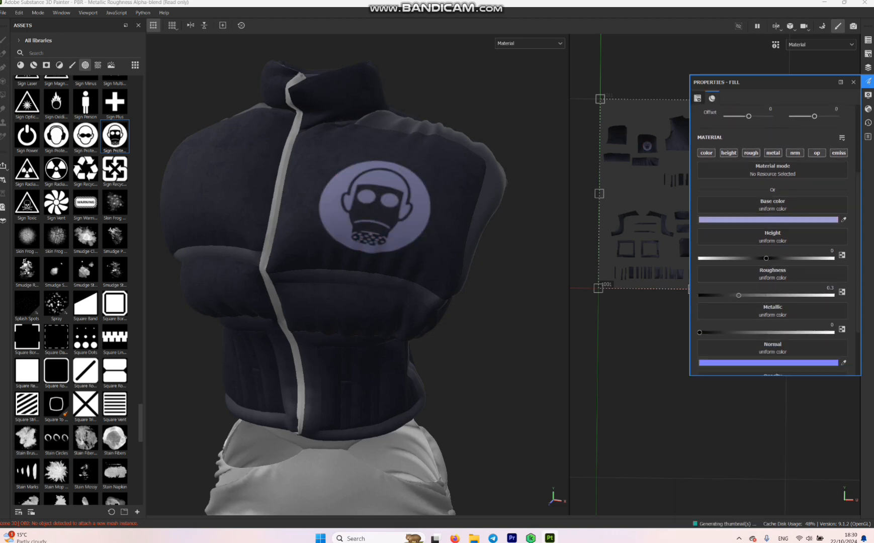
pyautogui.scroll(2, 773, 237)
pyautogui.scroll(-2, 772, 237)
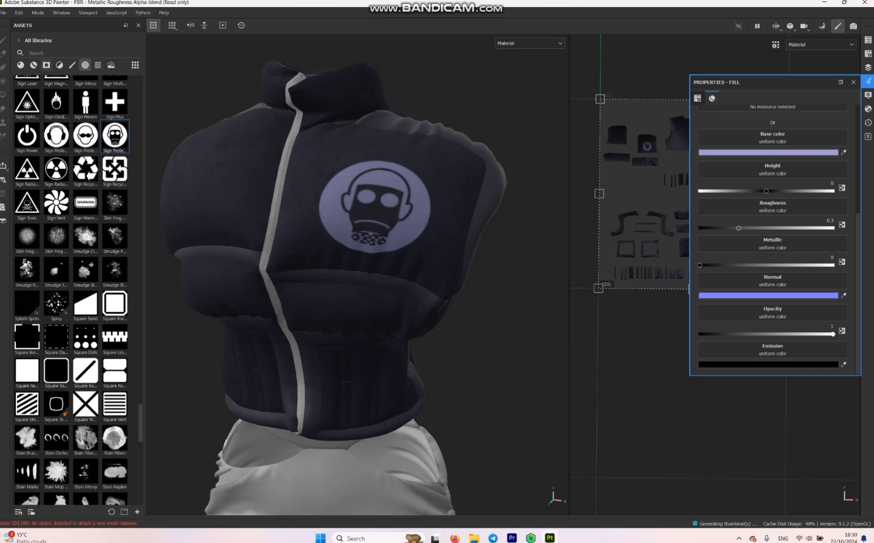
# - Try the Leather Reptile Skin and Fabric Tarpaulin materials on Fill layer 1 for the respirator sign
pyautogui.click(20, 65)
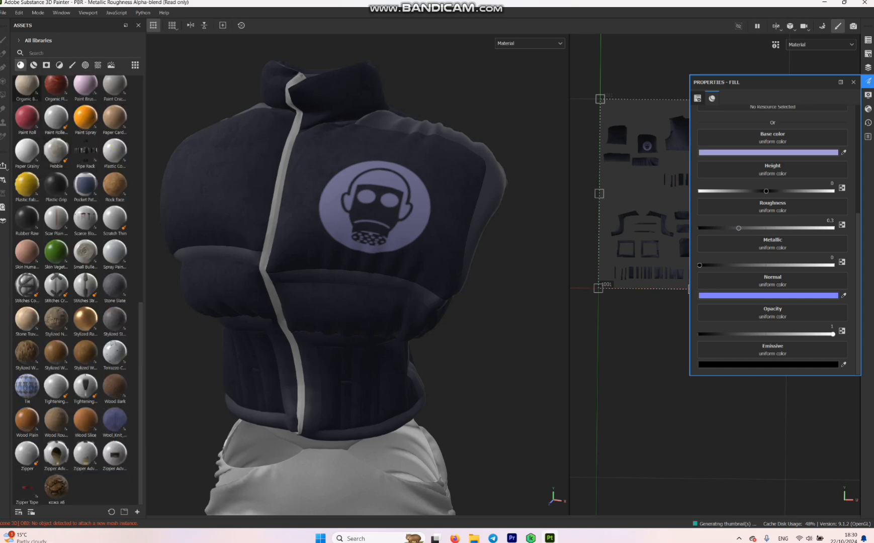
pyautogui.scroll(9, 115, 242)
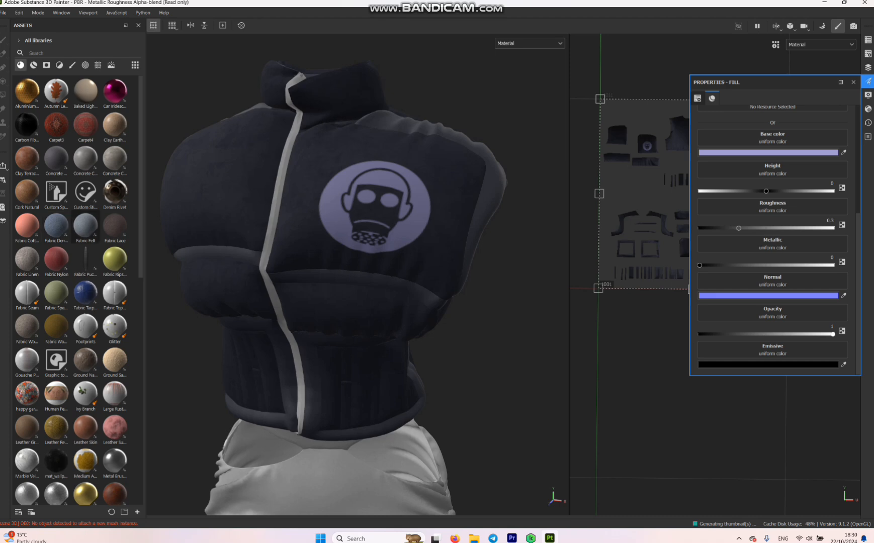
pyautogui.scroll(-3, 57, 216)
pyautogui.click(57, 215)
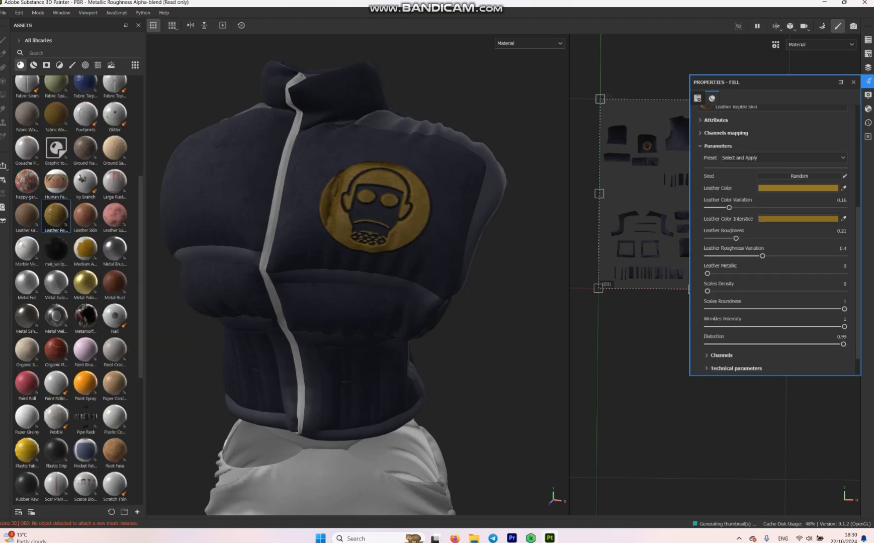
pyautogui.click(86, 85)
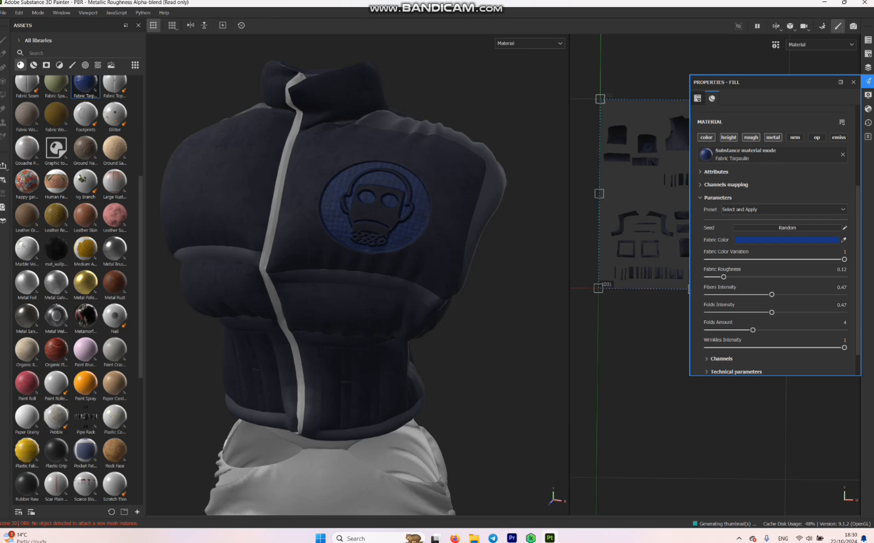
# - Try the Clean Blue Tarp and Used Khaki Tarp presets on the Fabric Tarpaulin material
pyautogui.click(784, 210)
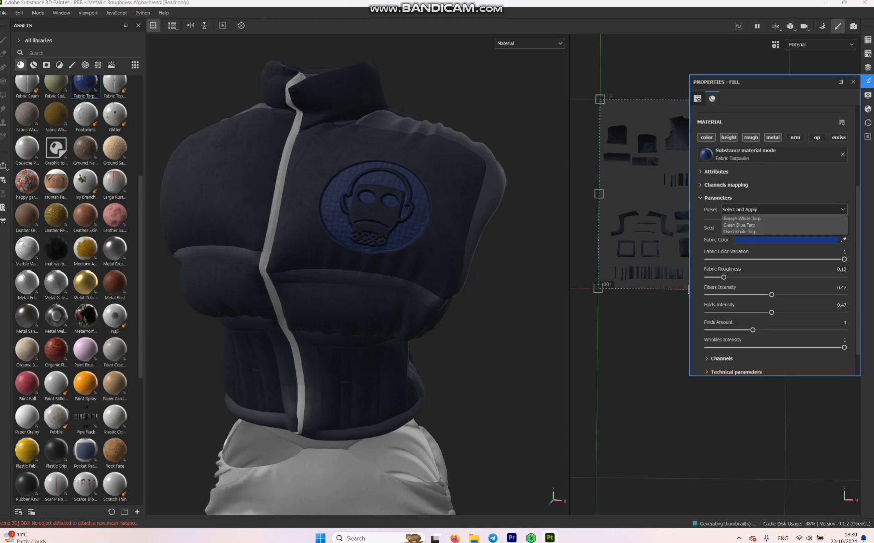
pyautogui.click(739, 225)
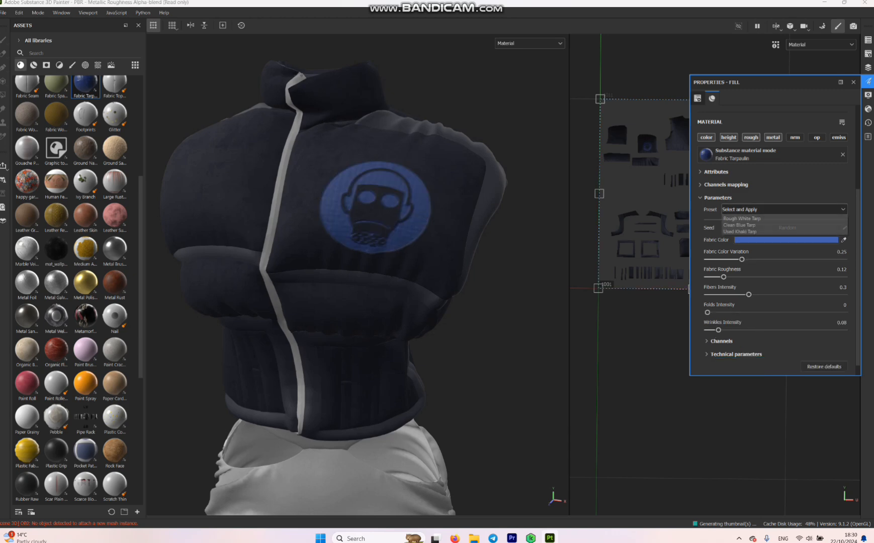
pyautogui.click(740, 232)
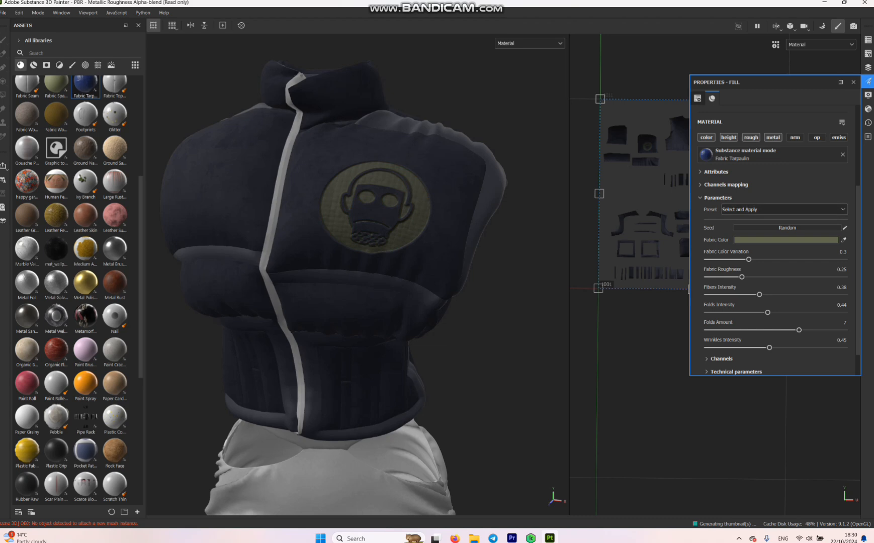
pyautogui.click(784, 210)
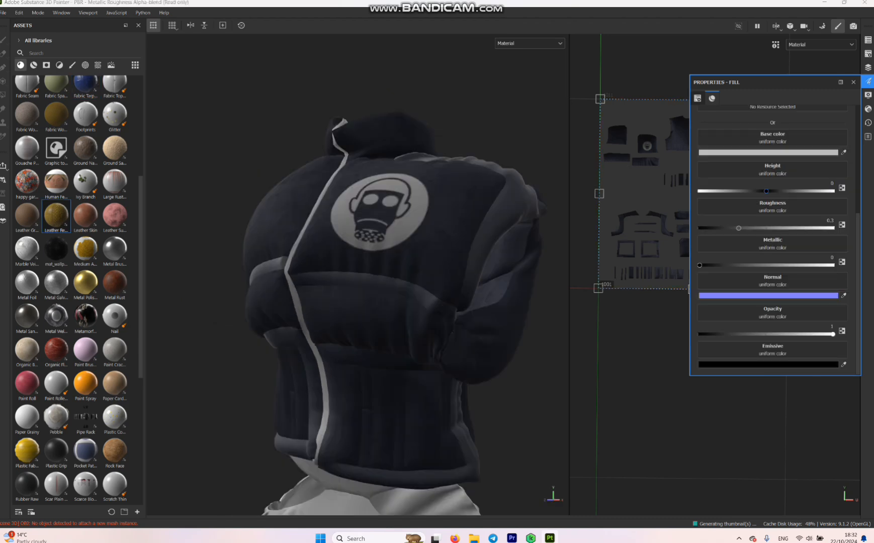
# - Set the height of Fill layer 1 to -0.2303 and check the respirator sign's relief from the vest's side
pyautogui.moveTo(766, 192); pyautogui.dragTo(750, 191)
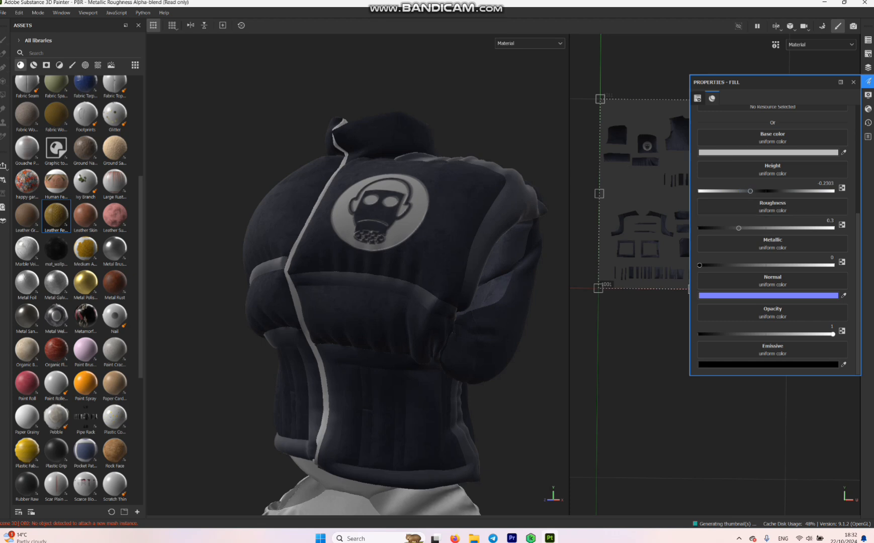
pyautogui.keyDown('alt'); pyautogui.moveTo(402, 281); pyautogui.dragTo(281, 289); pyautogui.keyUp('alt')
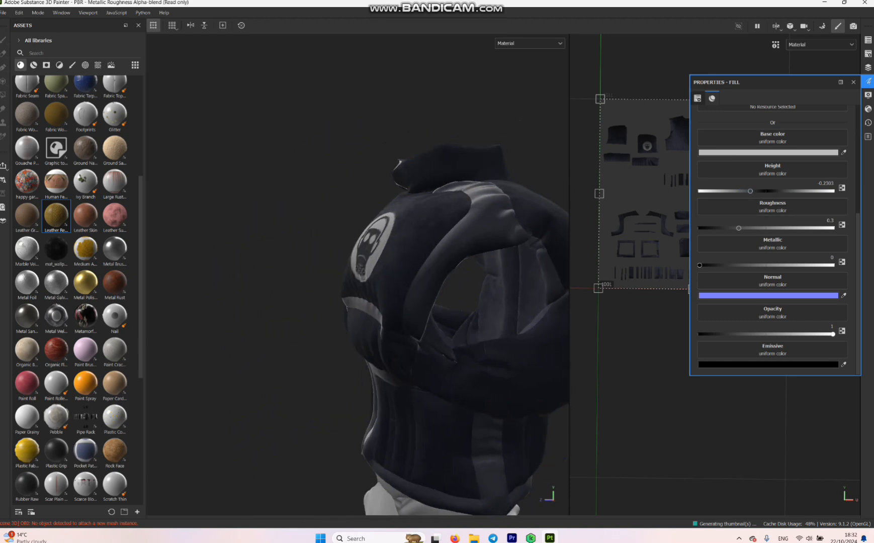
pyautogui.scroll(-1, 403, 227)
pyautogui.scroll(5, 403, 226)
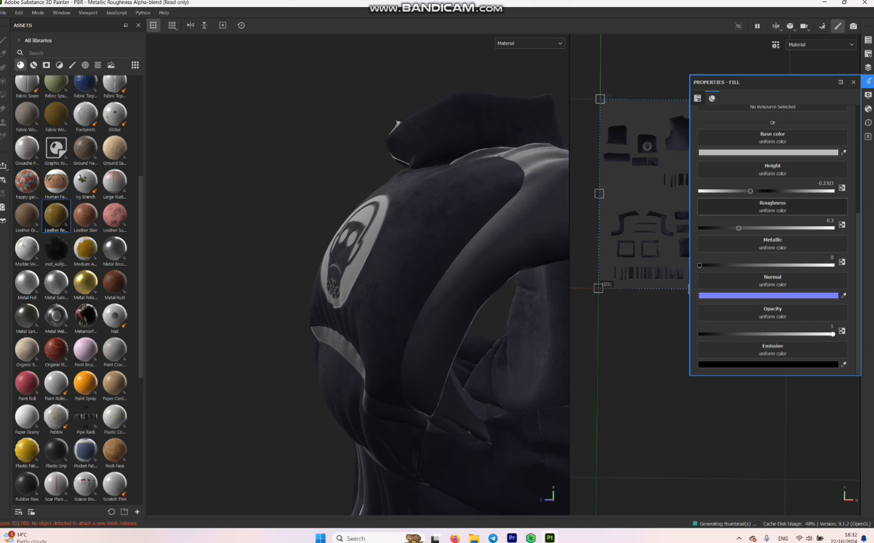
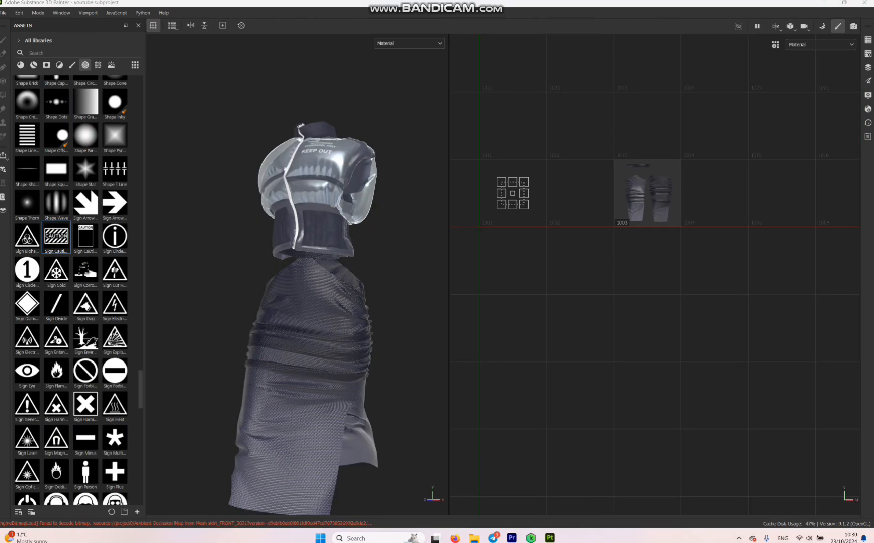
# - Inspect the skirt's fabric, collapse its Fabric Super Hero folder, and add a paint layer above it
pyautogui.keyDown('alt'); pyautogui.moveTo(241, 302); pyautogui.dragTo(421, 302); pyautogui.keyUp('alt')
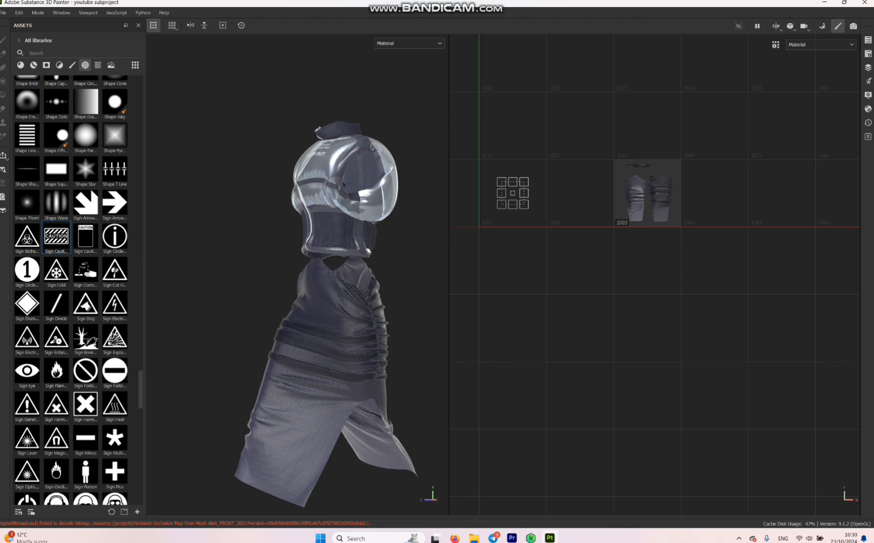
pyautogui.keyDown('alt'); pyautogui.moveTo(377, 216); pyautogui.dragTo(347, 166, button='middle'); pyautogui.keyUp('alt')
pyautogui.scroll(4, 348, 166)
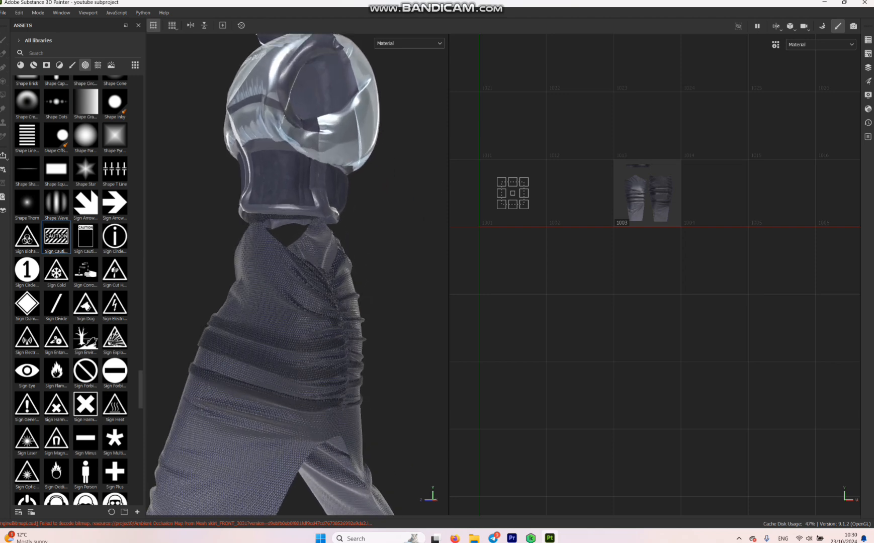
pyautogui.keyDown('alt'); pyautogui.moveTo(322, 322); pyautogui.dragTo(328, 197, button='middle'); pyautogui.keyUp('alt')
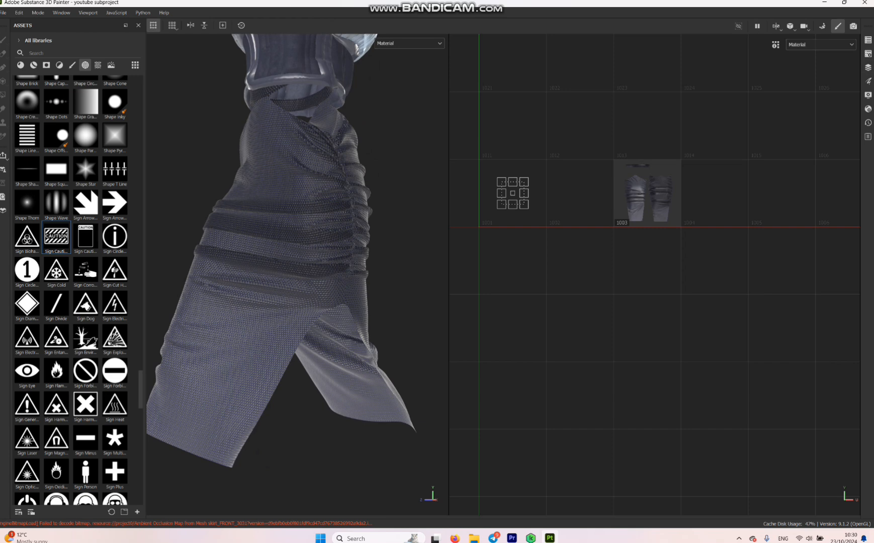
pyautogui.scroll(5, 675, 197)
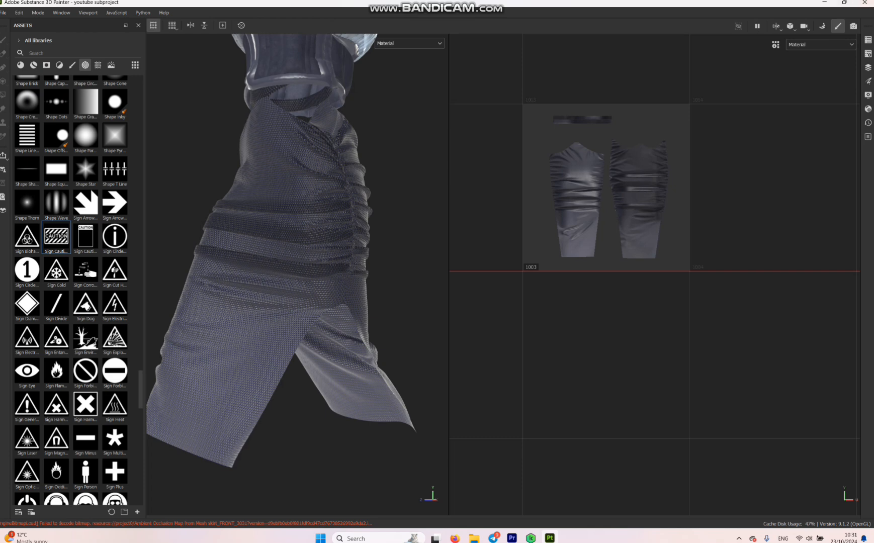
pyautogui.click(868, 68)
pyautogui.click(788, 102)
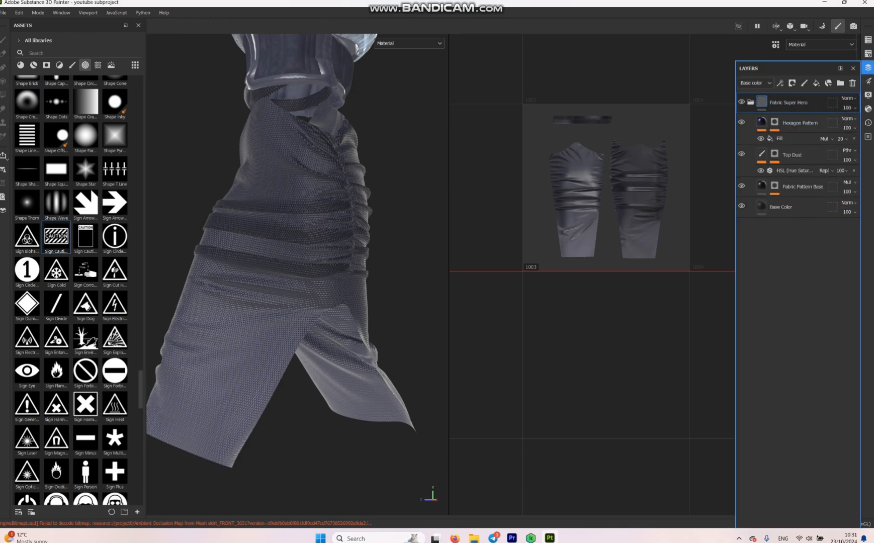
pyautogui.click(751, 102)
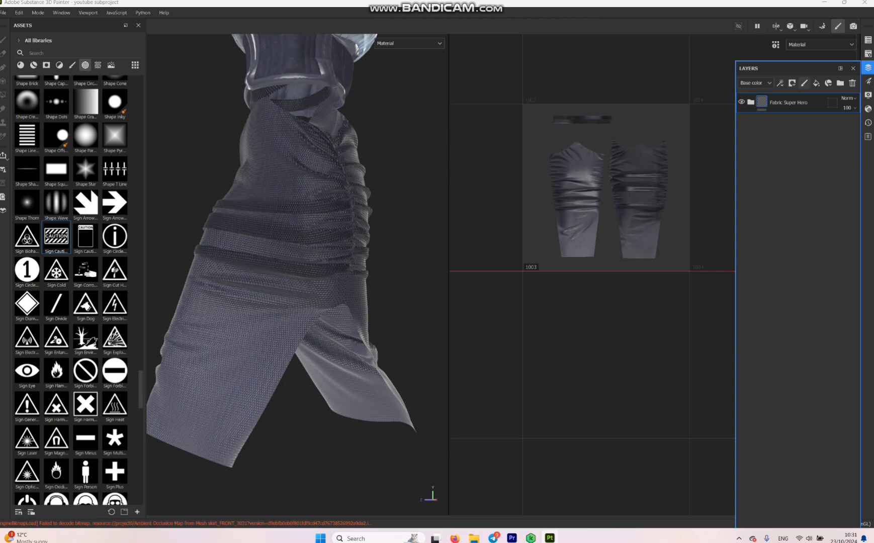
pyautogui.click(804, 83)
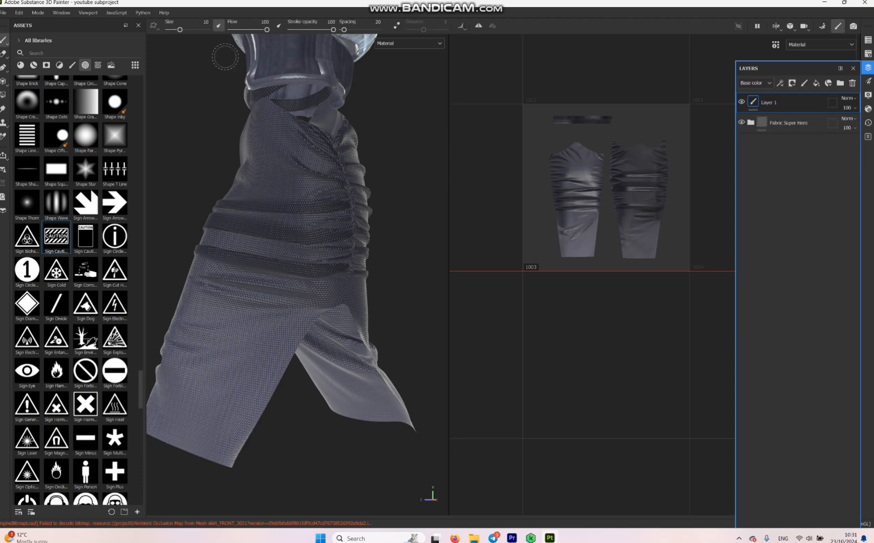
# - Search the brush library for "stitc" and choose the Stitches Straight brush
pyautogui.click(73, 65)
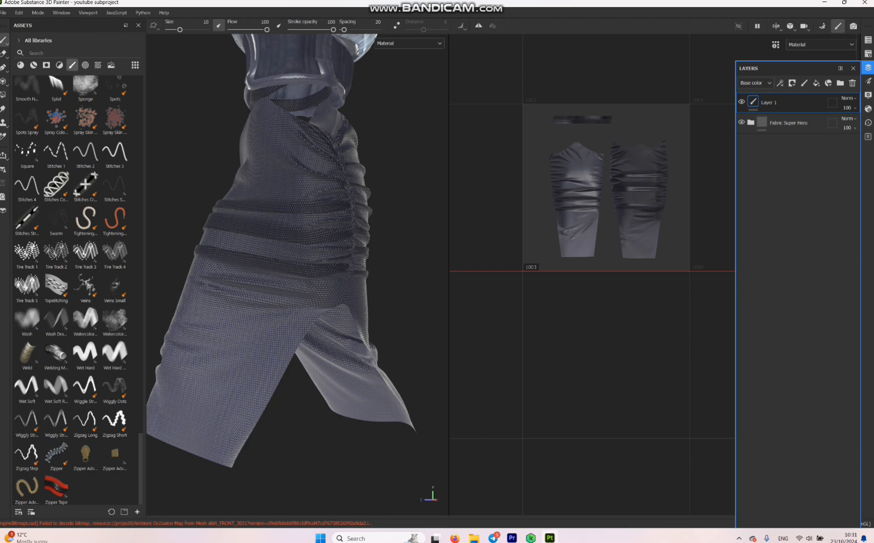
pyautogui.click(67, 53)
pyautogui.write('stitc')
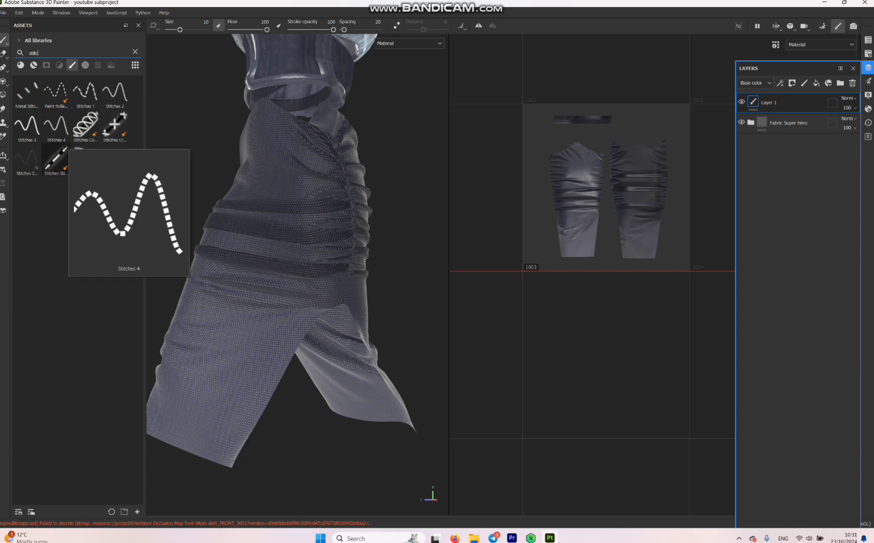
pyautogui.click(56, 160)
# - Set the stitch brush's alignment to UV in the paint properties
pyautogui.scroll(2, 724, 166)
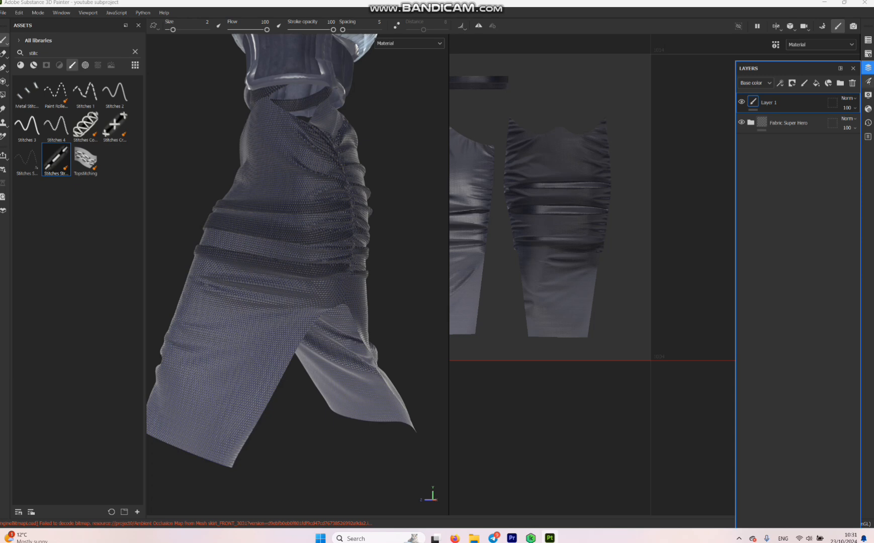
pyautogui.click(868, 81)
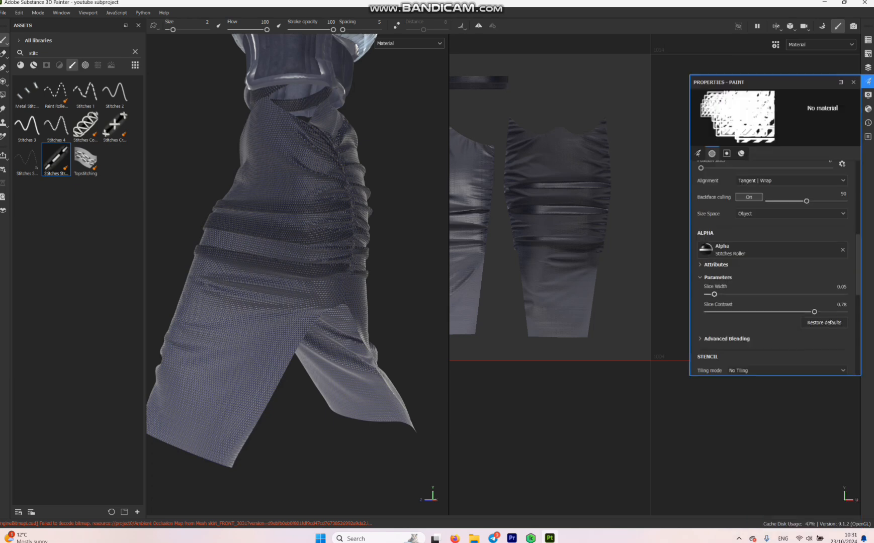
pyautogui.scroll(-6, 774, 261)
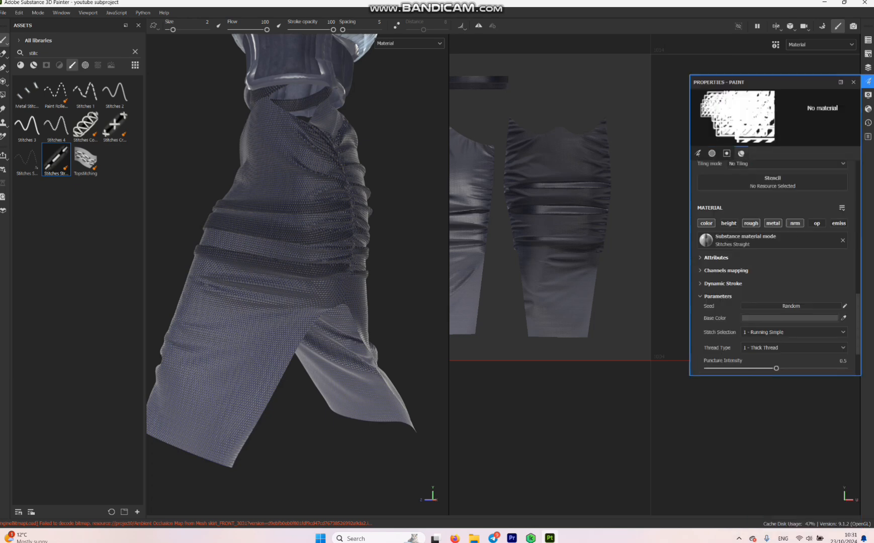
pyautogui.scroll(6, 774, 262)
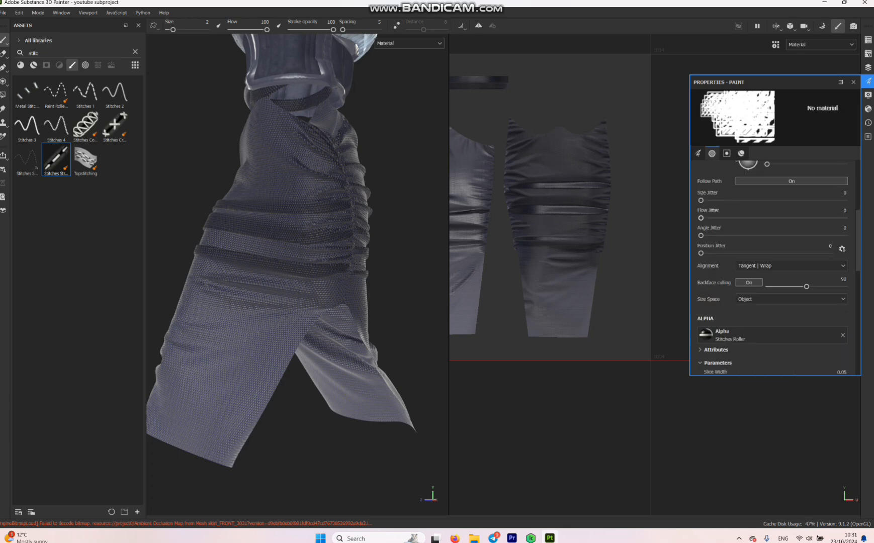
pyautogui.click(792, 266)
pyautogui.click(775, 302)
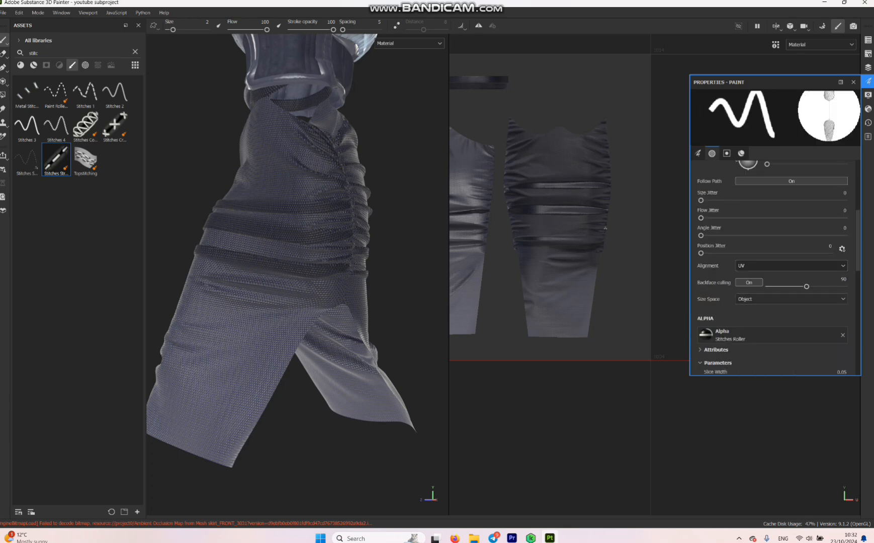
# - Try a straight stitch line down the lower side edge of the skirt panel in the UV layout, and undo it
pyautogui.scroll(5, 606, 229)
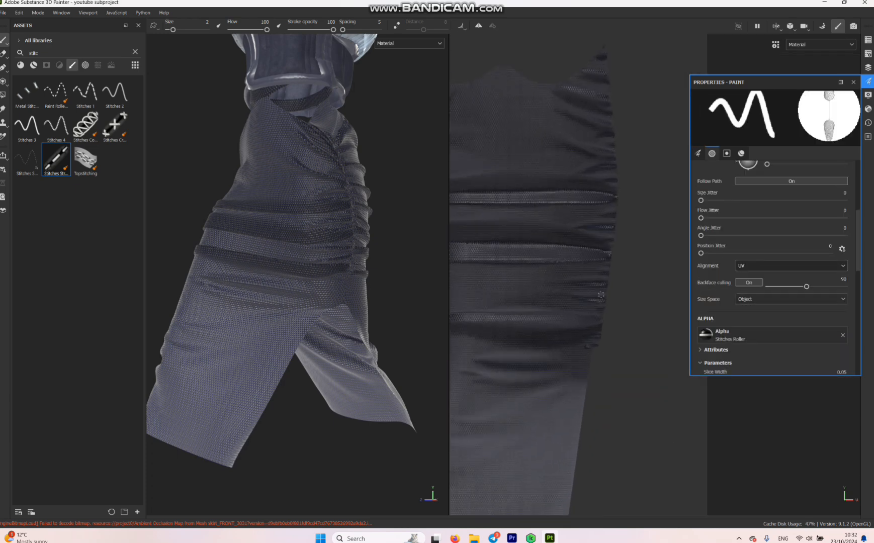
pyautogui.keyDown('alt'); pyautogui.moveTo(598, 297); pyautogui.dragTo(614, 125, button='middle'); pyautogui.keyUp('alt')
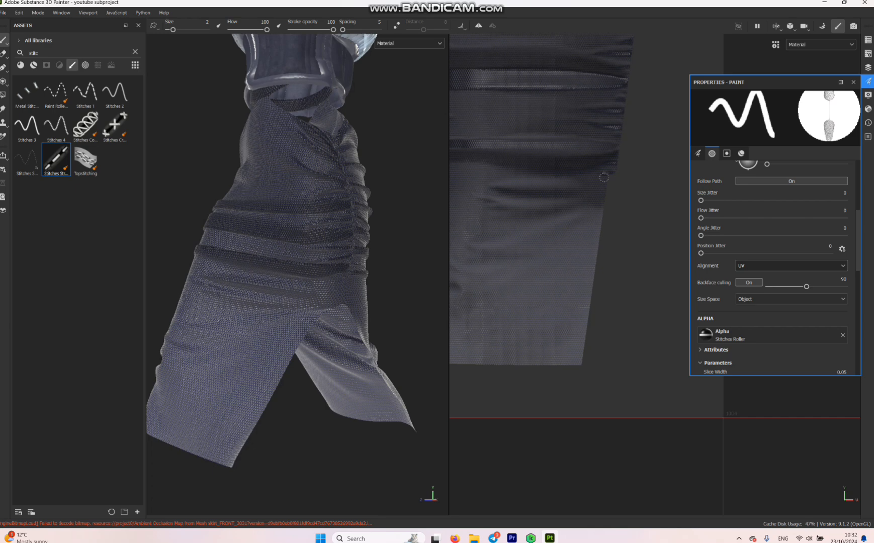
pyautogui.click(605, 177)
pyautogui.keyDown('shift'); pyautogui.click(580, 363); pyautogui.keyUp('shift')
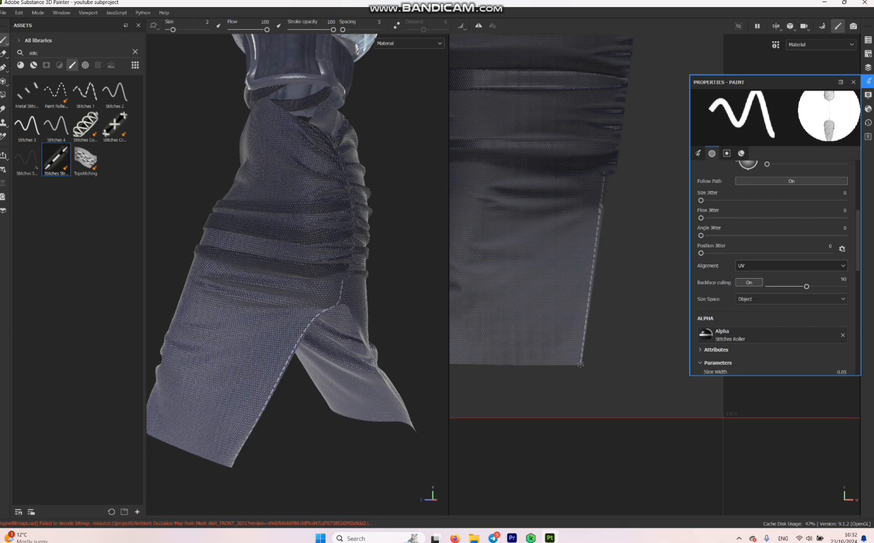
pyautogui.moveTo(332, 299)
pyautogui.keyDown('alt'); pyautogui.mouseDown(button='right')
pyautogui.moveTo(317, 301)
pyautogui.moveTo(346, 298)
pyautogui.mouseUp(button='right'); pyautogui.keyUp('alt')
pyautogui.keyDown('alt'); pyautogui.moveTo(229, 483); pyautogui.dragTo(199, 479, button='right'); pyautogui.keyUp('alt')
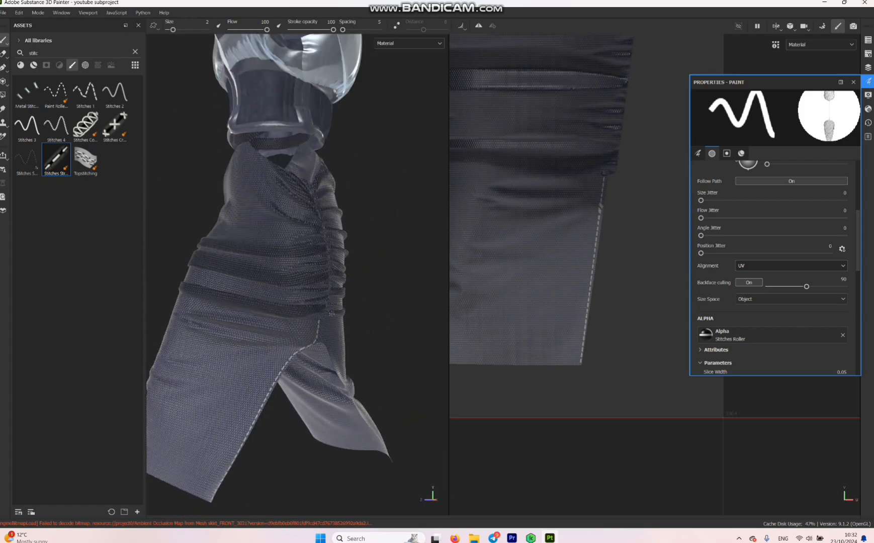
pyautogui.hotkey('ctrl', 'z')
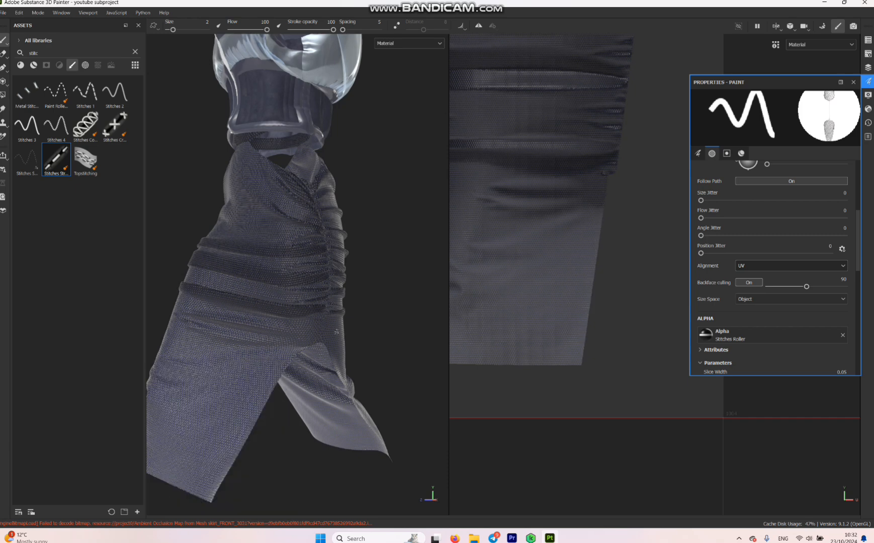
# - Set the brush size to 0.89 and paint a straight stitch line down the skirt panel's lower side edge
pyautogui.scroll(5, 694, 224)
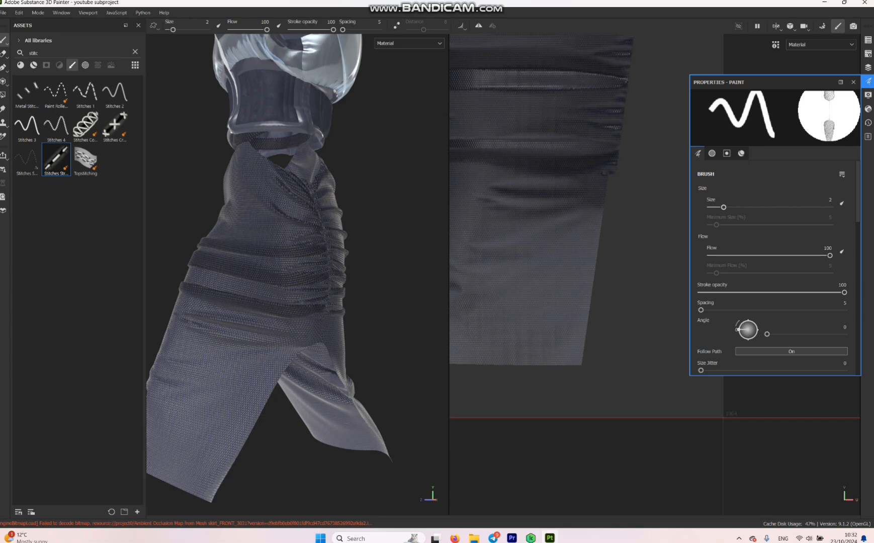
pyautogui.moveTo(724, 207); pyautogui.dragTo(718, 207)
pyautogui.click(606, 176)
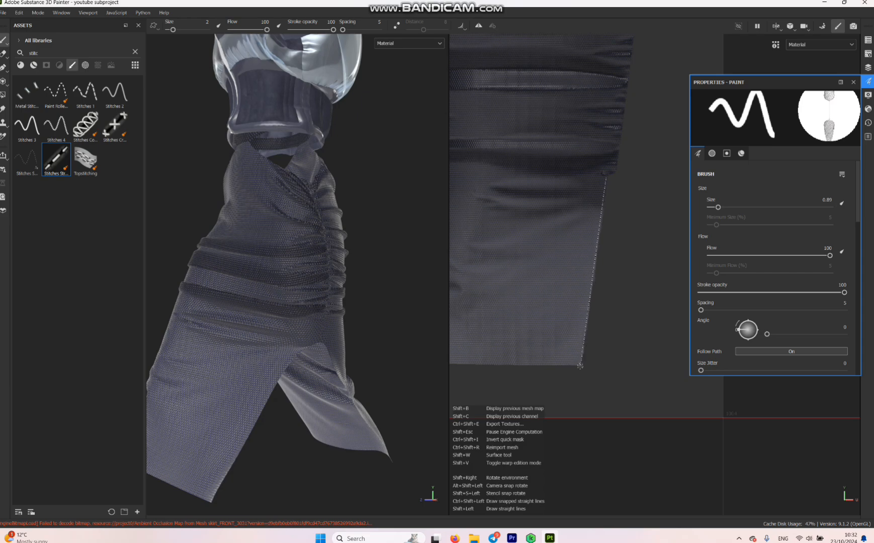
pyautogui.keyDown('shift'); pyautogui.click(581, 366); pyautogui.keyUp('shift')
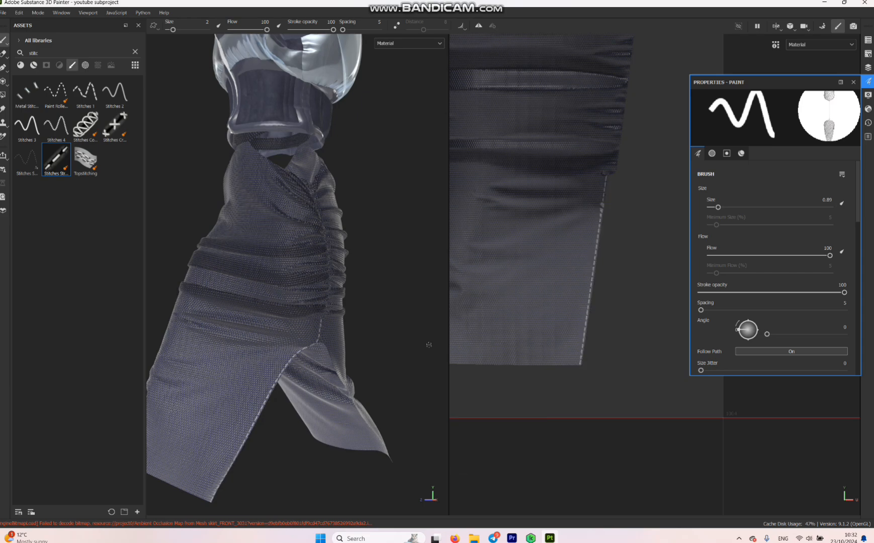
# - Paint connected straight stitch segments along one sloping waist edge of the skirt panel in the UV layout, from its peak to the side corner
pyautogui.scroll(-4, 304, 328)
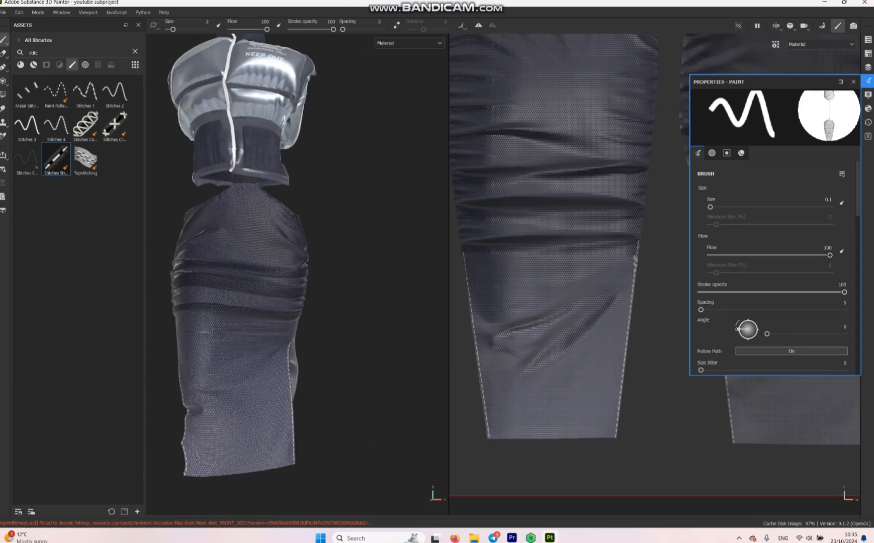
pyautogui.keyDown('alt'); pyautogui.moveTo(574, 197); pyautogui.dragTo(573, 412, button='middle'); pyautogui.keyUp('alt')
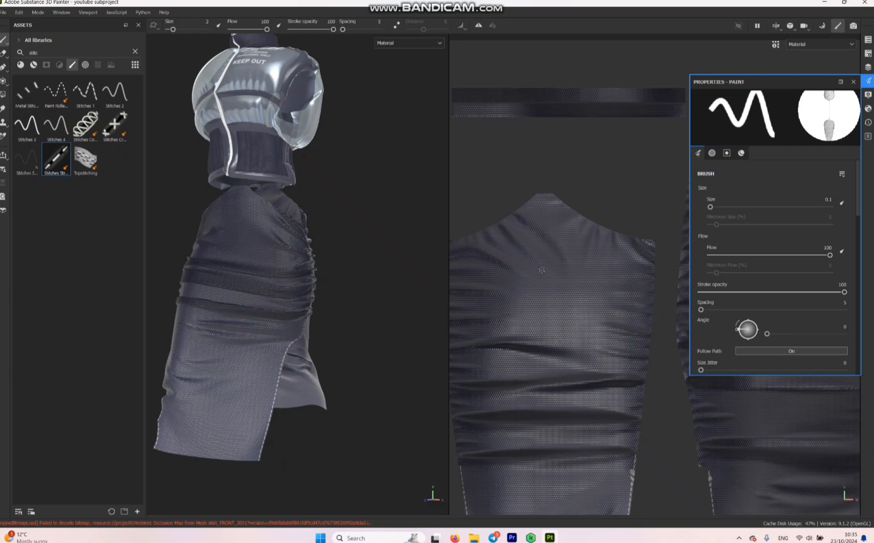
pyautogui.keyDown('alt'); pyautogui.moveTo(553, 194); pyautogui.dragTo(590, 205, button='middle'); pyautogui.keyUp('alt')
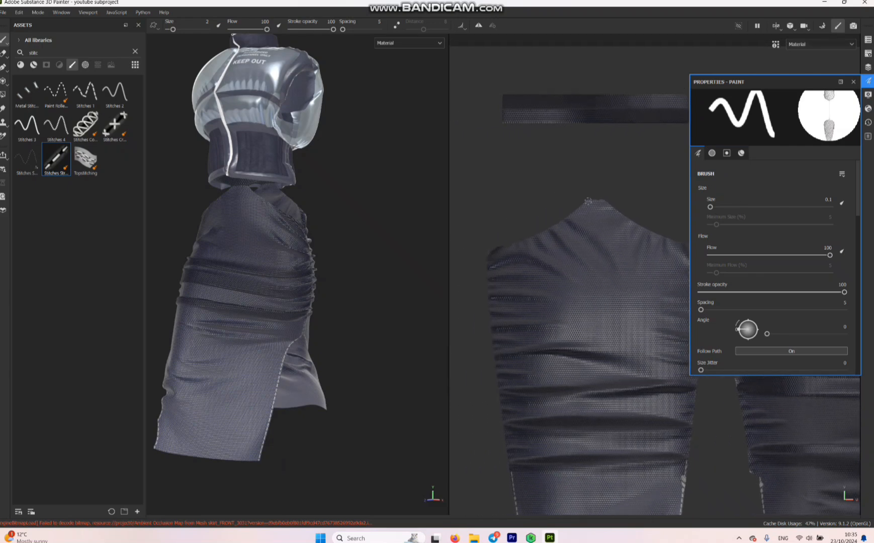
pyautogui.keyDown('shift'); pyautogui.click(570, 216); pyautogui.keyUp('shift')
pyautogui.keyDown('shift'); pyautogui.click(548, 233); pyautogui.keyUp('shift')
pyautogui.keyDown('shift'); pyautogui.click(527, 240); pyautogui.keyUp('shift')
pyautogui.keyDown('shift'); pyautogui.click(490, 249); pyautogui.keyUp('shift')
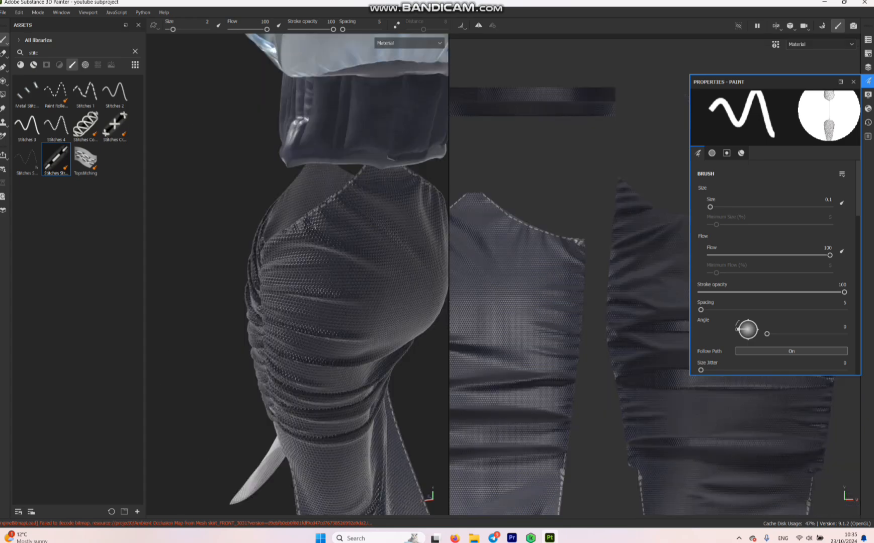
# - Paint connected straight stitch segments down the skirt's unstitched sloping waist edge on the 3D model
pyautogui.keyDown('alt'); pyautogui.moveTo(322, 262); pyautogui.dragTo(402, 262); pyautogui.keyUp('alt')
pyautogui.keyDown('alt'); pyautogui.moveTo(282, 282); pyautogui.dragTo(385, 274); pyautogui.keyUp('alt')
pyautogui.keyDown('alt'); pyautogui.moveTo(381, 185); pyautogui.dragTo(354, 177); pyautogui.keyUp('alt')
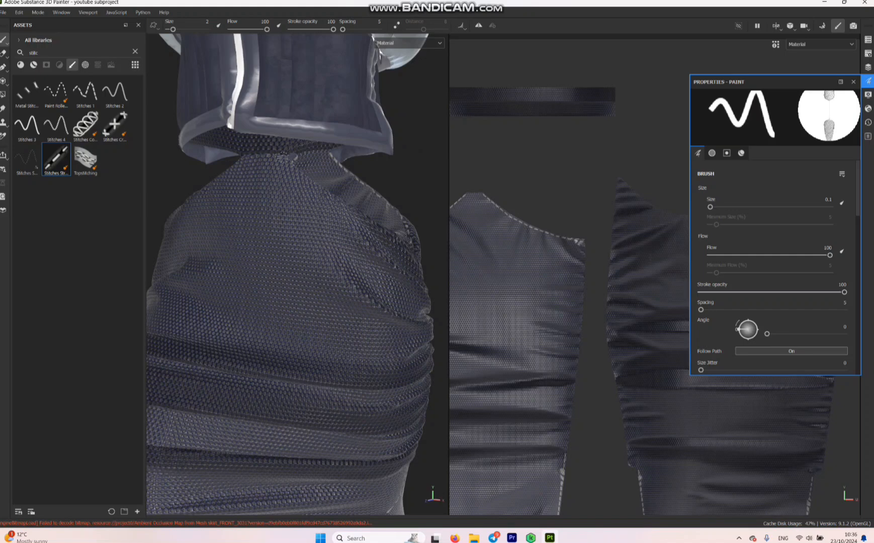
pyautogui.click(282, 155)
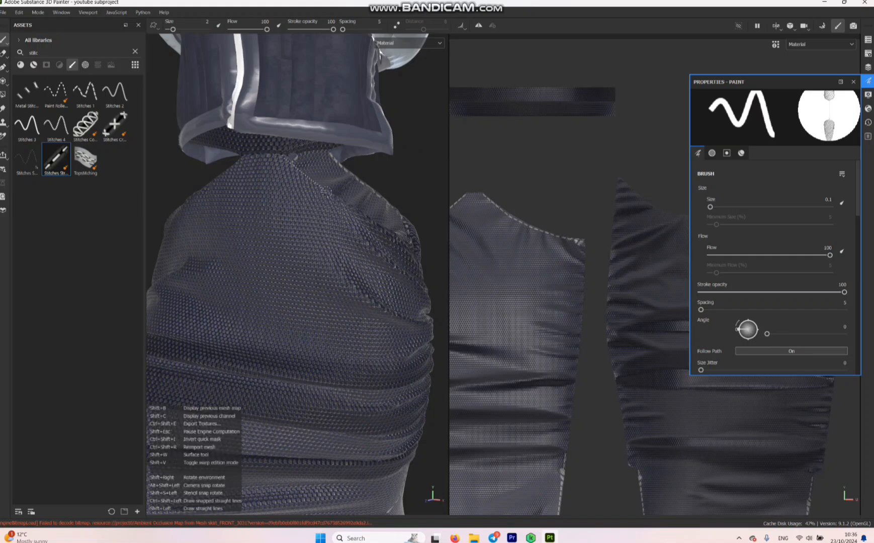
pyautogui.keyDown('shift'); pyautogui.click(351, 206); pyautogui.keyUp('shift')
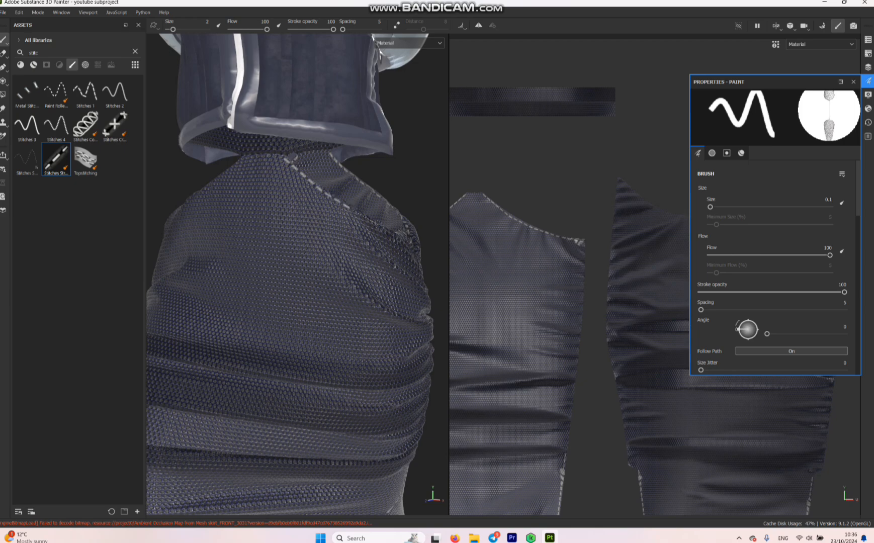
pyautogui.keyDown('shift'); pyautogui.click(395, 235); pyautogui.keyUp('shift')
pyautogui.keyDown('alt'); pyautogui.moveTo(399, 237); pyautogui.dragTo(375, 239, button='middle'); pyautogui.keyUp('alt')
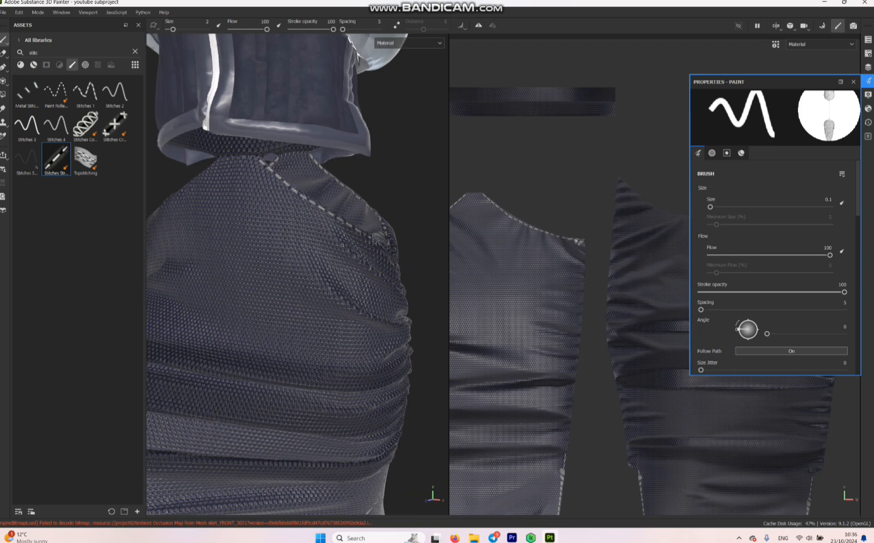
pyautogui.moveTo(390, 249)
pyautogui.keyDown('alt'); pyautogui.mouseDown()
pyautogui.moveTo(330, 247)
pyautogui.moveTo(388, 247)
pyautogui.mouseUp(); pyautogui.keyUp('alt')
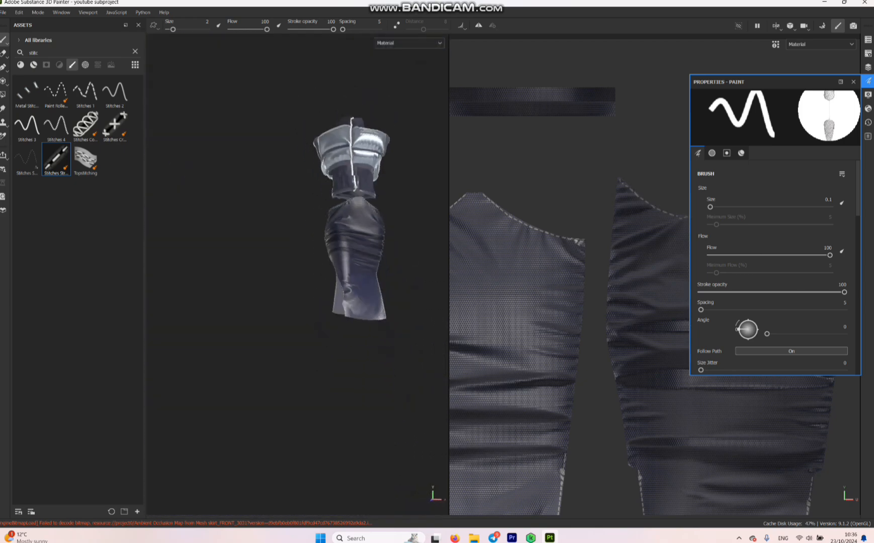
# - Close the paint properties and open the texture export settings
pyautogui.scroll(5, 378, 206)
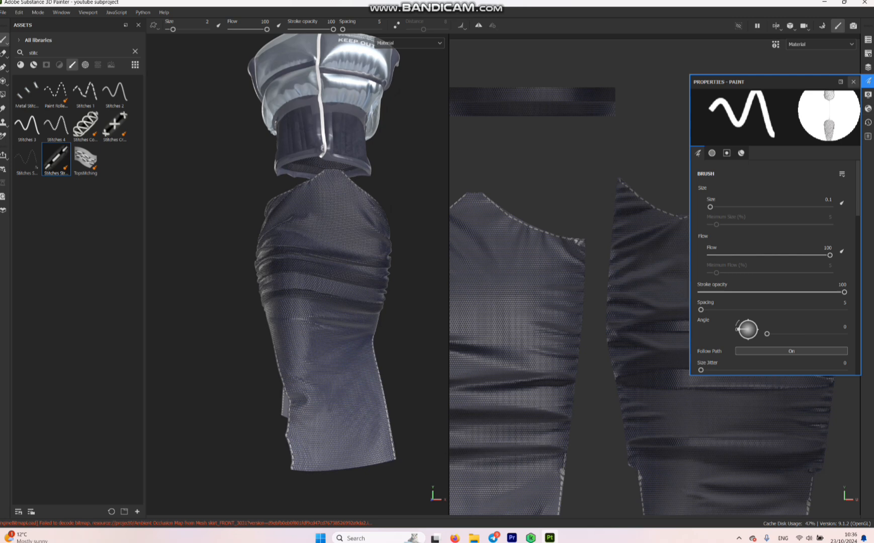
pyautogui.click(854, 81)
pyautogui.scroll(-5, 352, 261)
pyautogui.scroll(4, 355, 204)
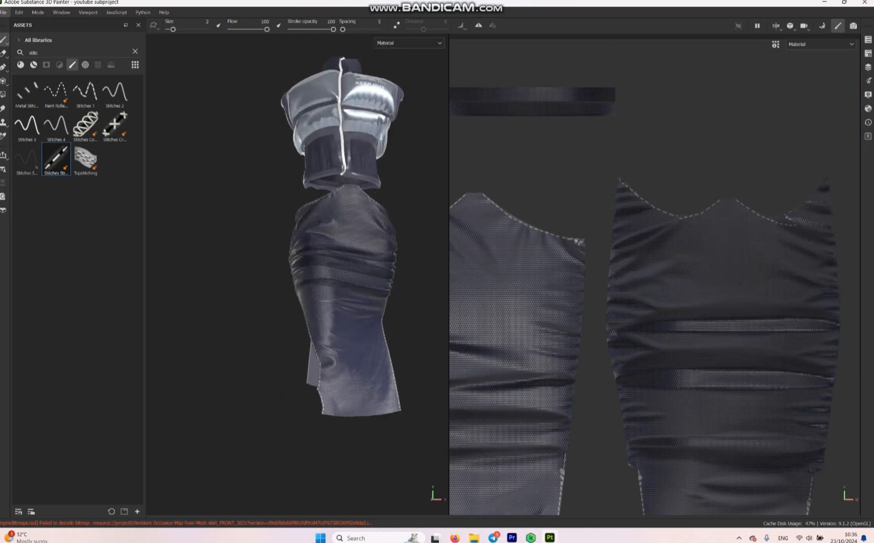
pyautogui.click(4, 12)
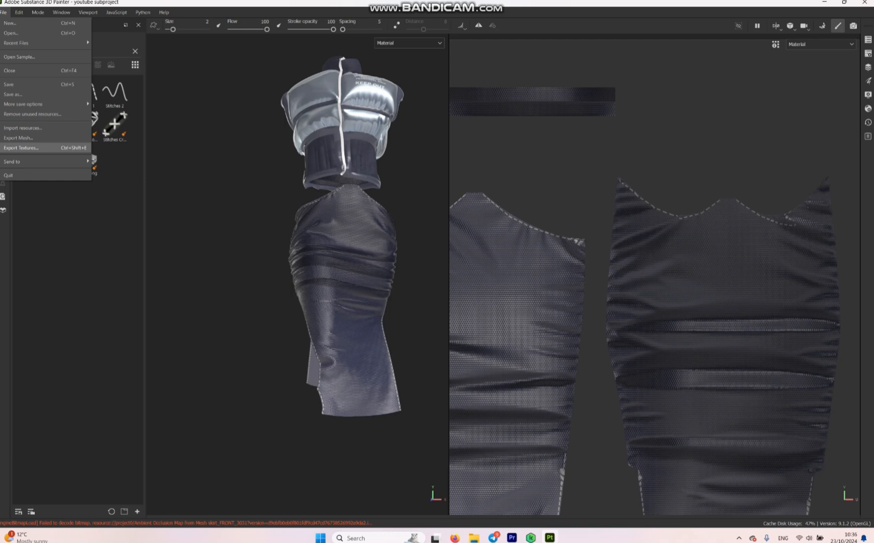
pyautogui.click(21, 148)
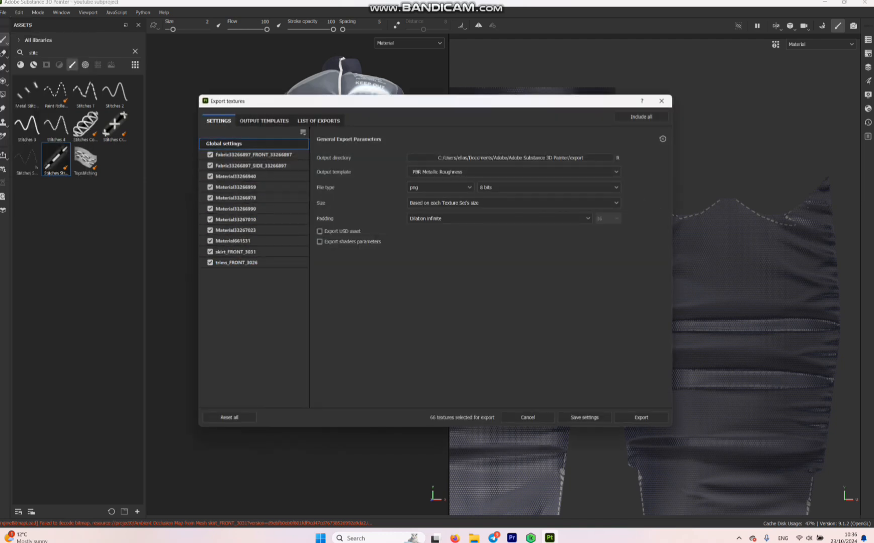
# - Exclude both Fabric33266897 sets and Material33266940, 33266959, 33266978, 33266990, 33267010 and 33267023 from the texture export
pyautogui.click(216, 155)
pyautogui.click(210, 166)
pyautogui.click(210, 155)
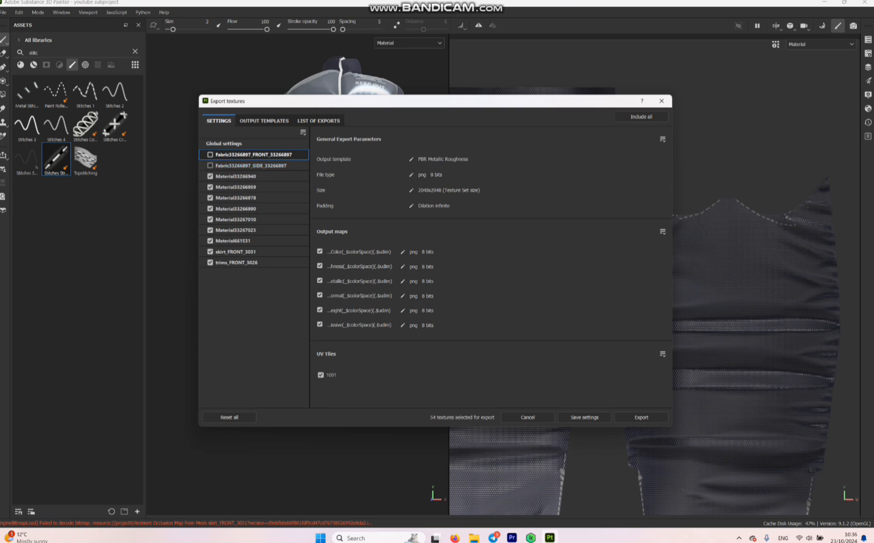
pyautogui.click(211, 176)
pyautogui.click(211, 187)
pyautogui.click(211, 198)
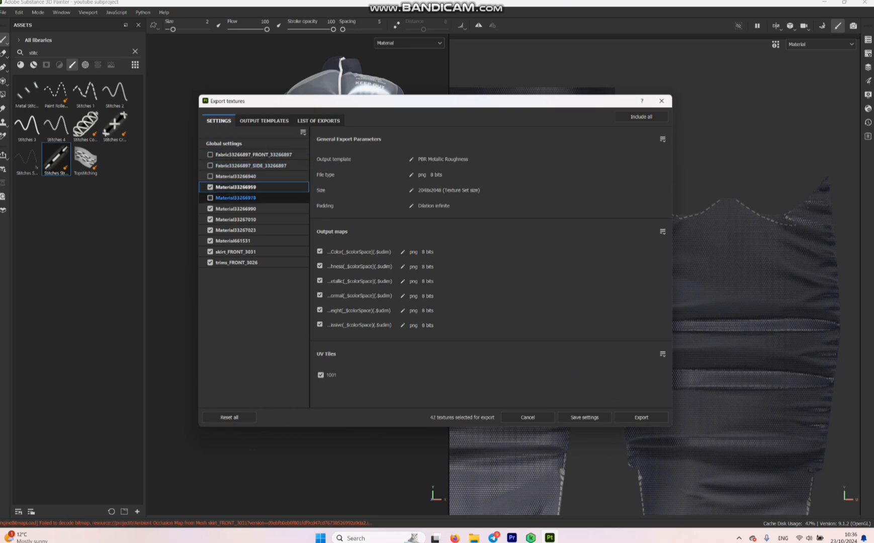
pyautogui.click(210, 209)
pyautogui.click(211, 219)
pyautogui.click(211, 230)
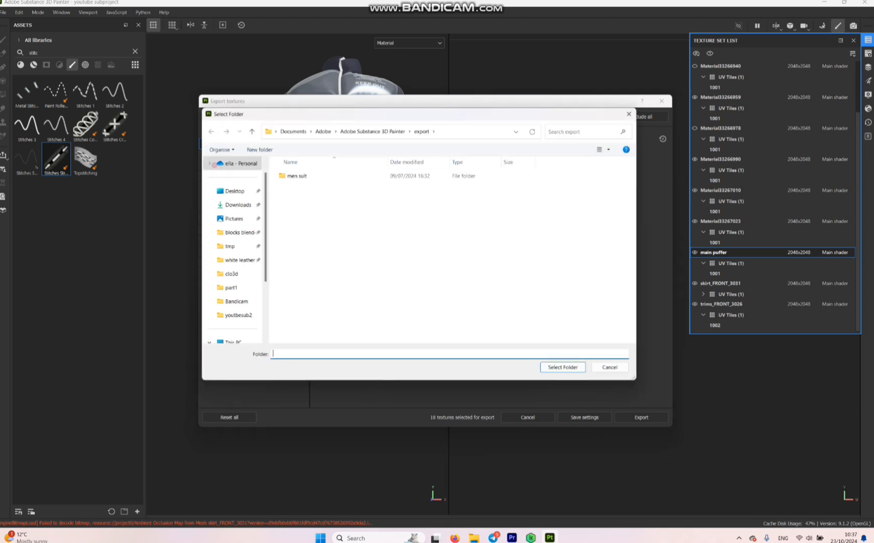
# - Set the texture export directory to Downloads/youtbesub2/texture and keep the PBR Metallic Roughness output template
pyautogui.click(236, 205)
pyautogui.doubleClick(300, 192)
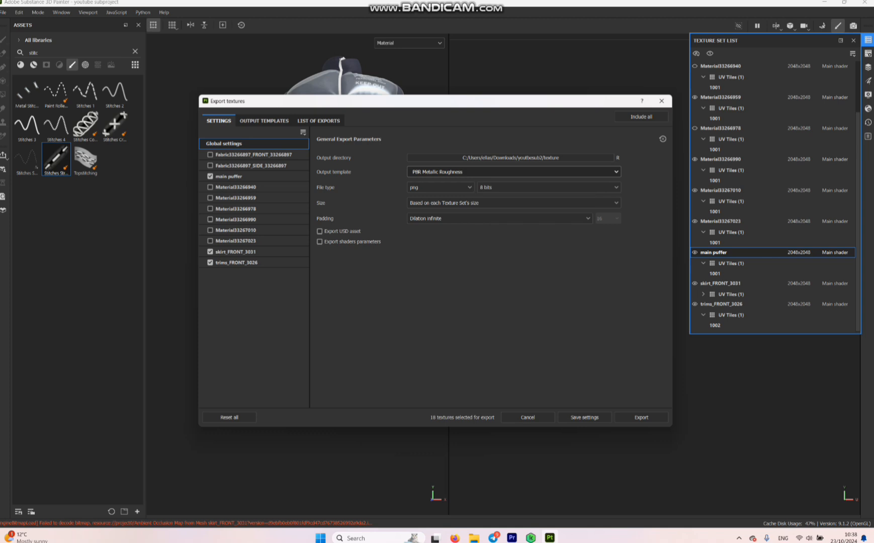
pyautogui.click(468, 172)
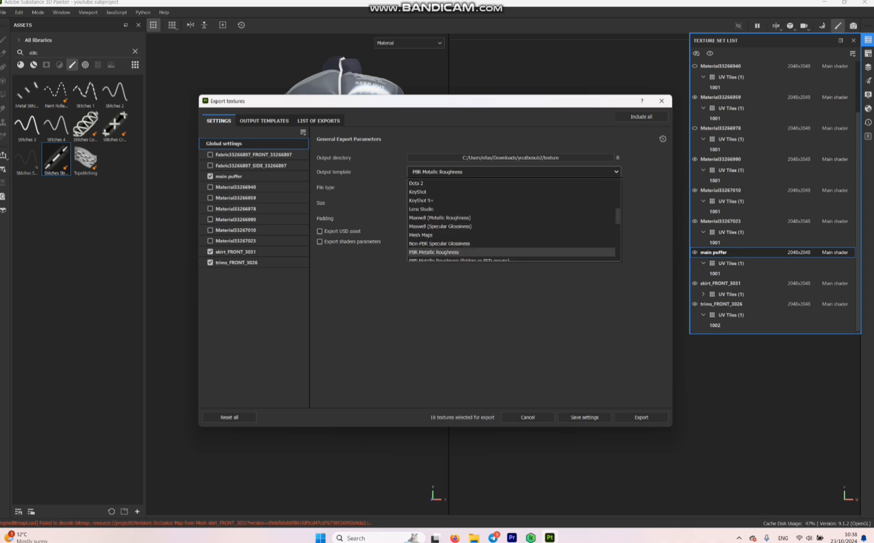
pyautogui.press('Escape')
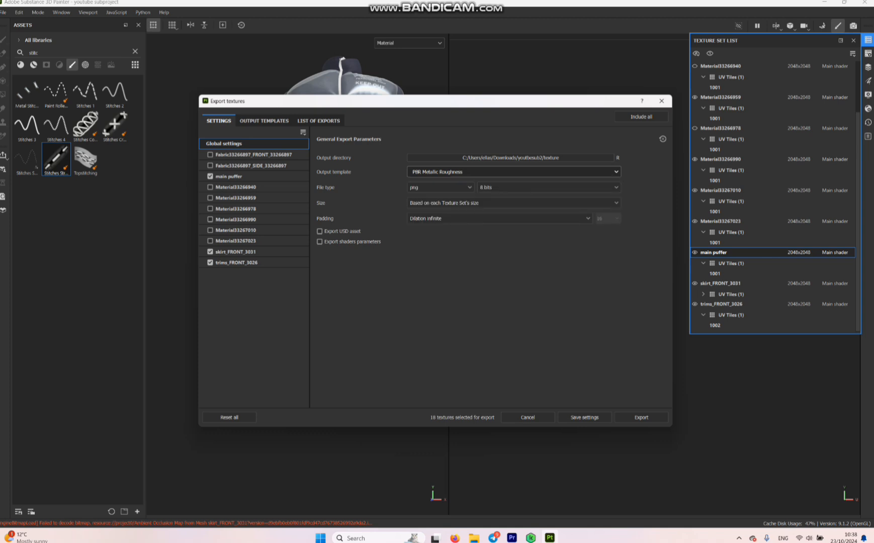
pyautogui.click(468, 172)
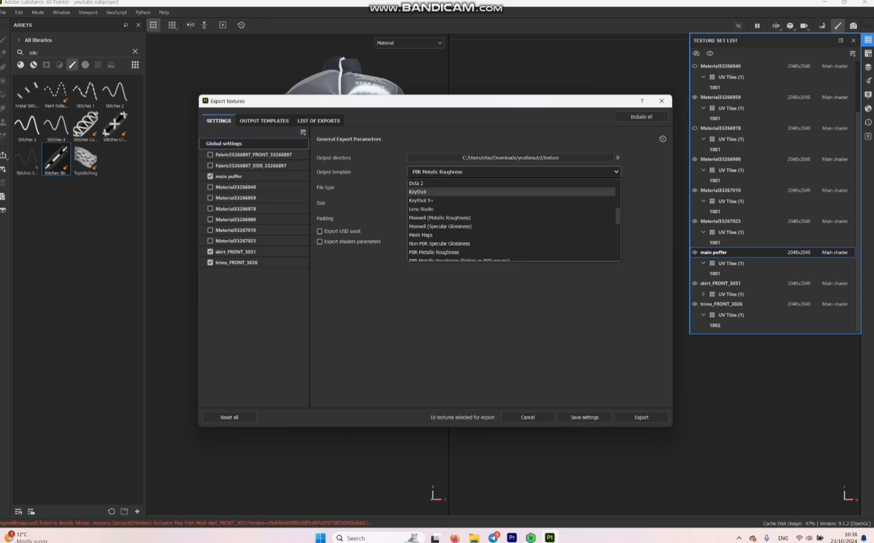
pyautogui.press('Escape')
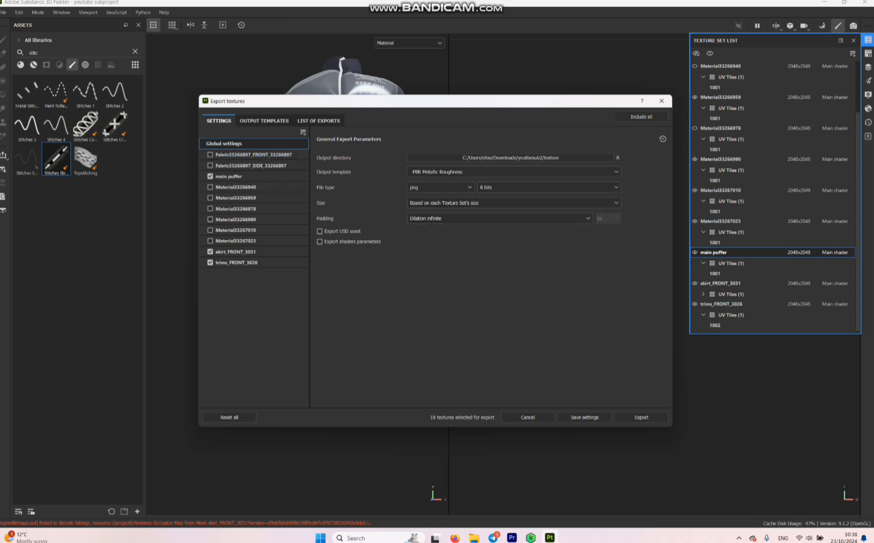
# - Try to add an R+G+B+A output map to the PBR Metallic Roughness export preset
pyautogui.click(264, 121)
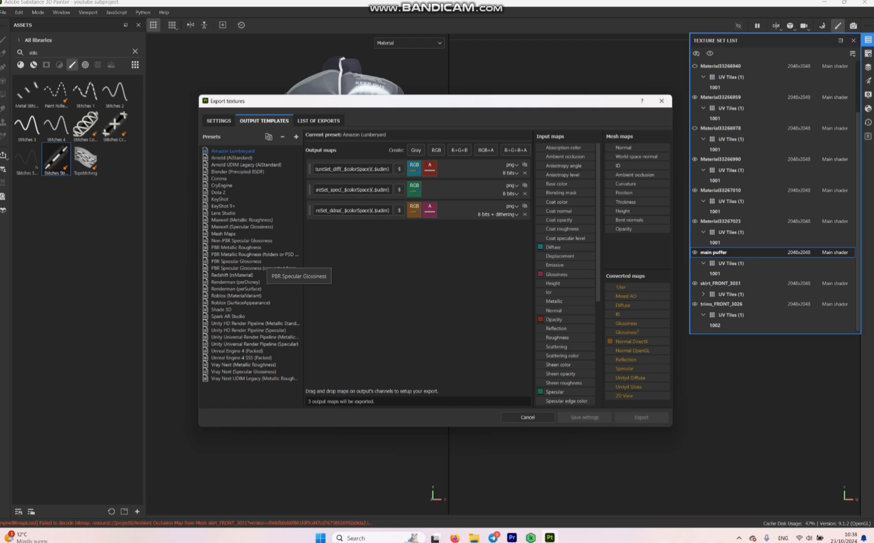
pyautogui.click(236, 247)
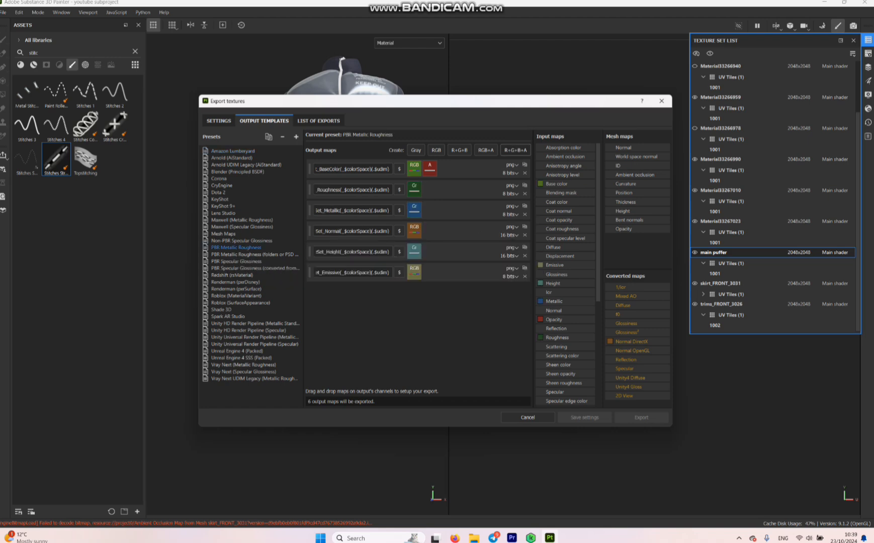
pyautogui.click(515, 150)
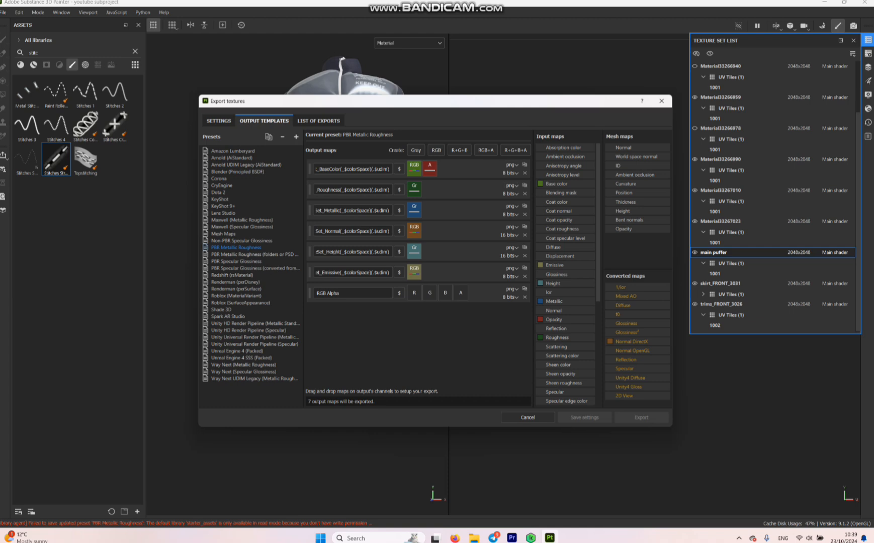
# - Export the main puffer, skirt_FRONT_3031 and trims_FRONT_3026 textures from the export list and close the export window
pyautogui.click(318, 121)
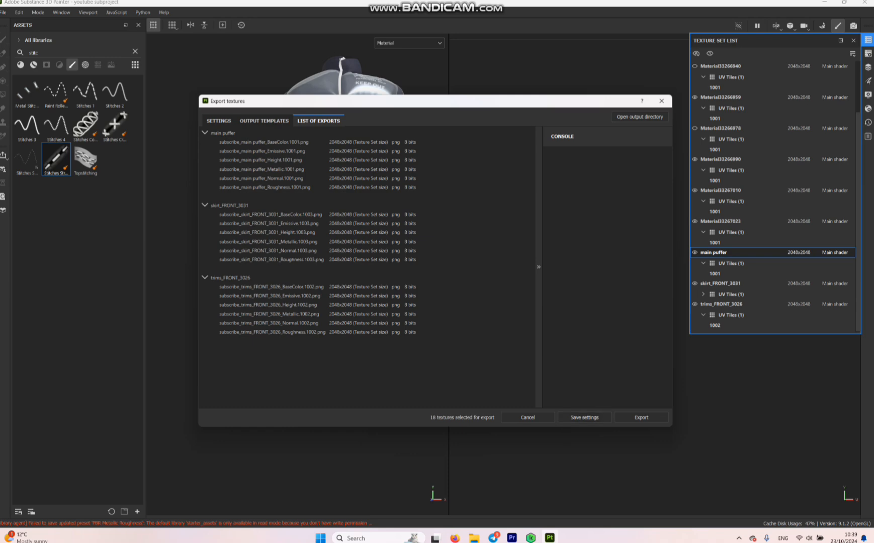
pyautogui.click(641, 417)
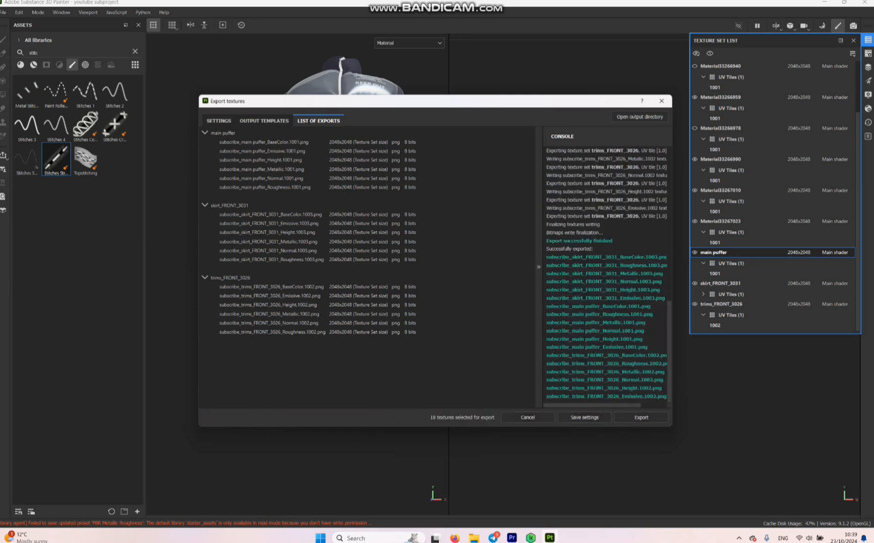
pyautogui.click(528, 417)
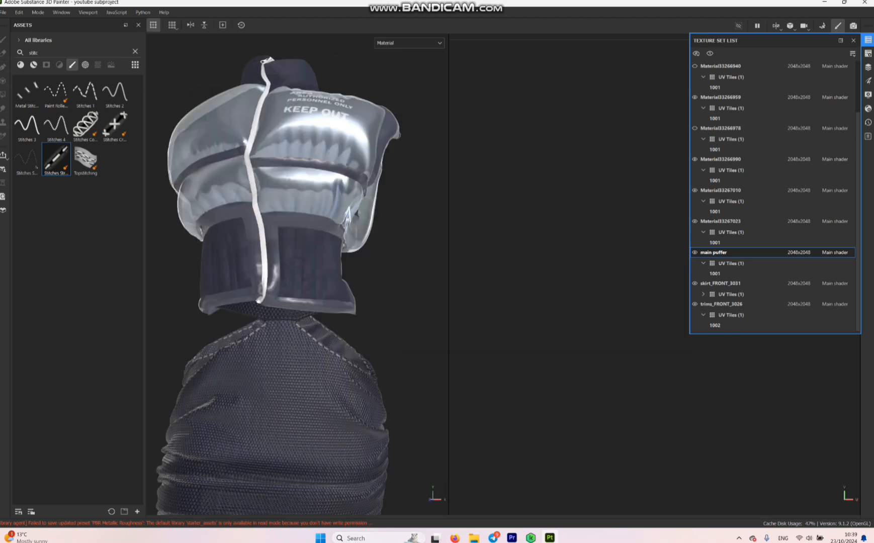
# - Switch to CLO and select the Bodyfront fabric for editing
pyautogui.click(381, 538)
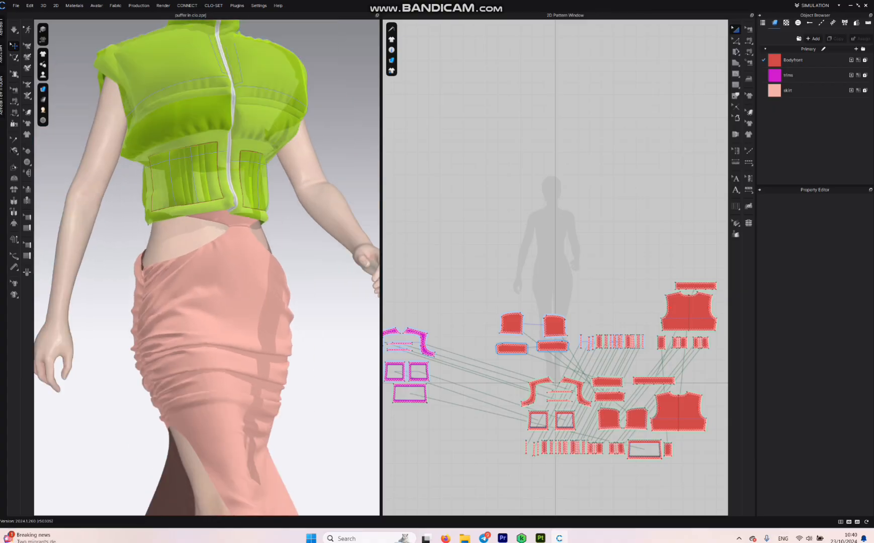
pyautogui.scroll(-5, 207, 268)
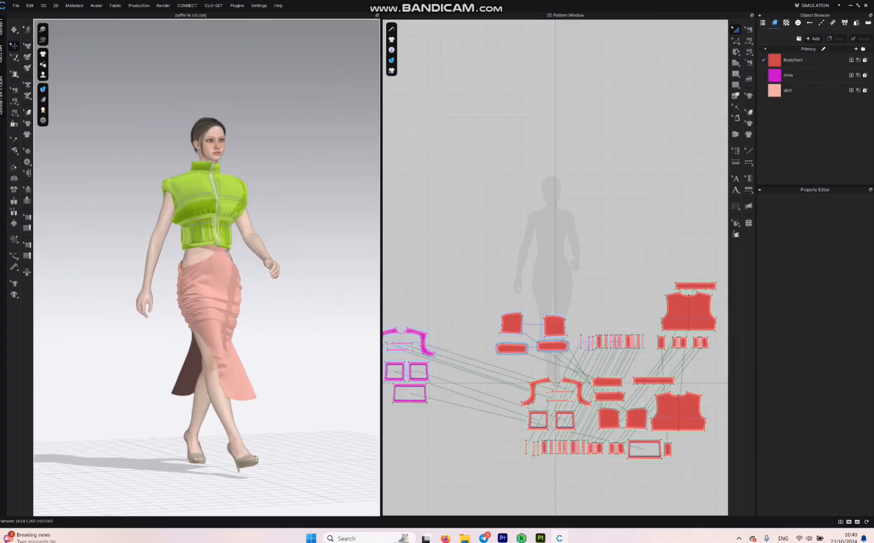
pyautogui.click(794, 60)
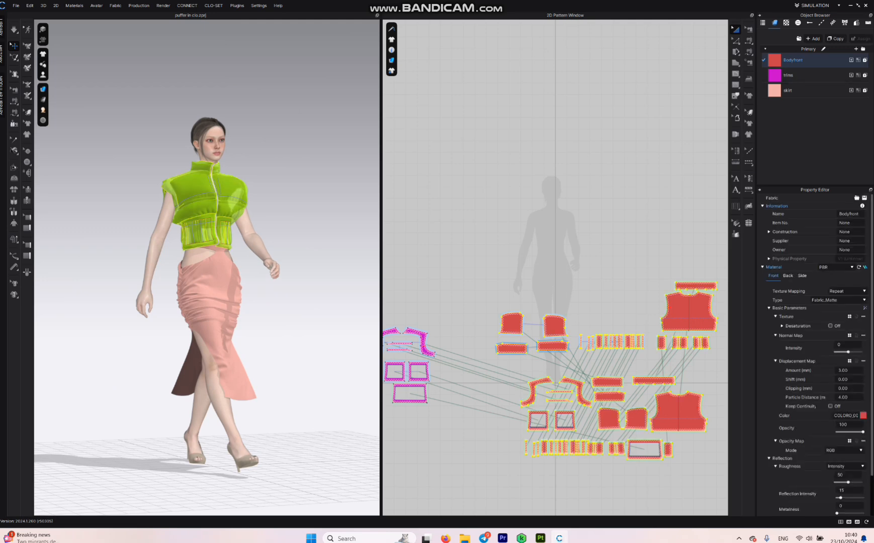
pyautogui.scroll(2, 657, 289)
pyautogui.scroll(-3, 657, 289)
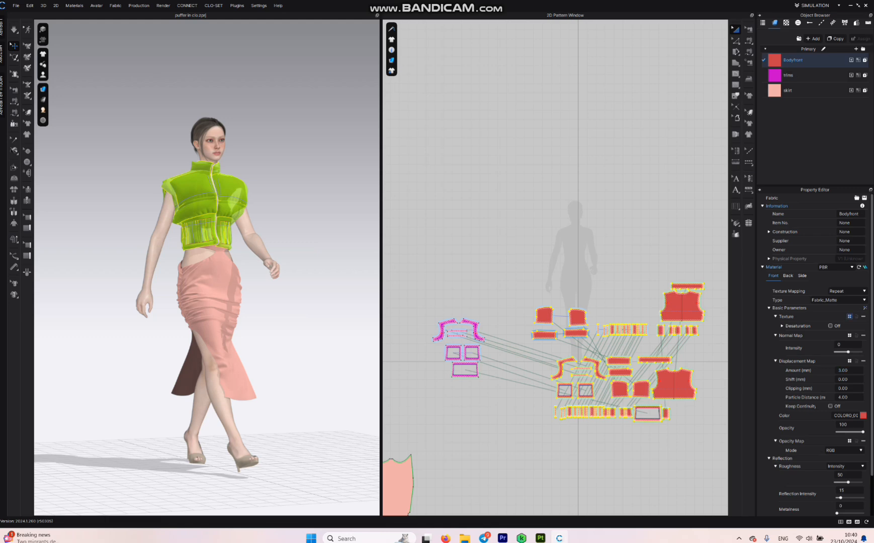
# - Load subscribe_main puffer_BaseColor.1001.png as the Bodyfront fabric's texture and set its texture mapping to Unified
pyautogui.click(850, 317)
pyautogui.doubleClick(202, 407)
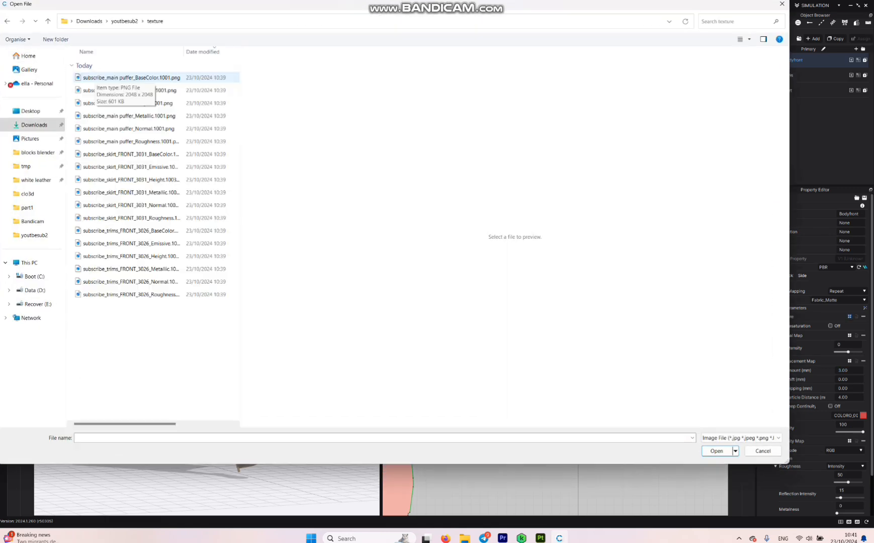
pyautogui.click(126, 77)
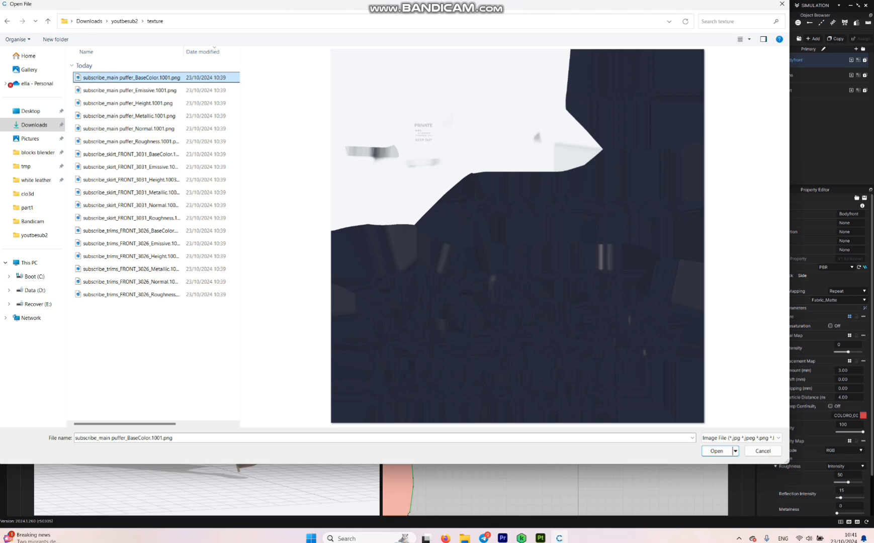
pyautogui.press('Return')
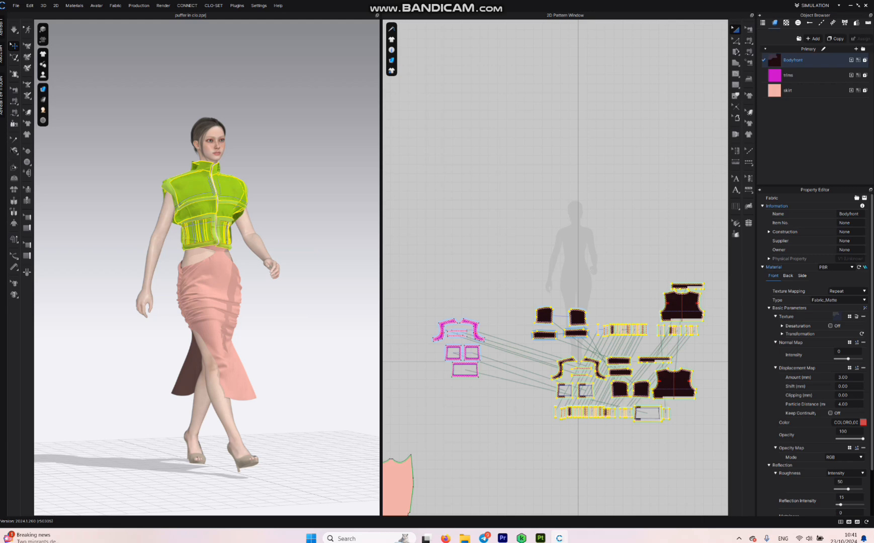
pyautogui.click(848, 292)
pyautogui.click(848, 303)
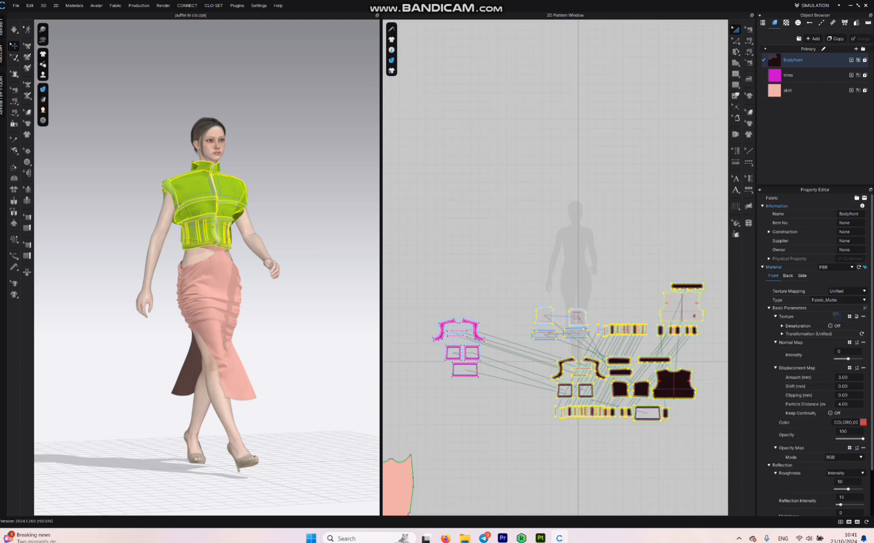
# - Load subscribe_main puffer_Normal.1001.png as Bodyfront's normal map and subscribe_main puffer_Height.1001.png as its displacement map
pyautogui.click(850, 342)
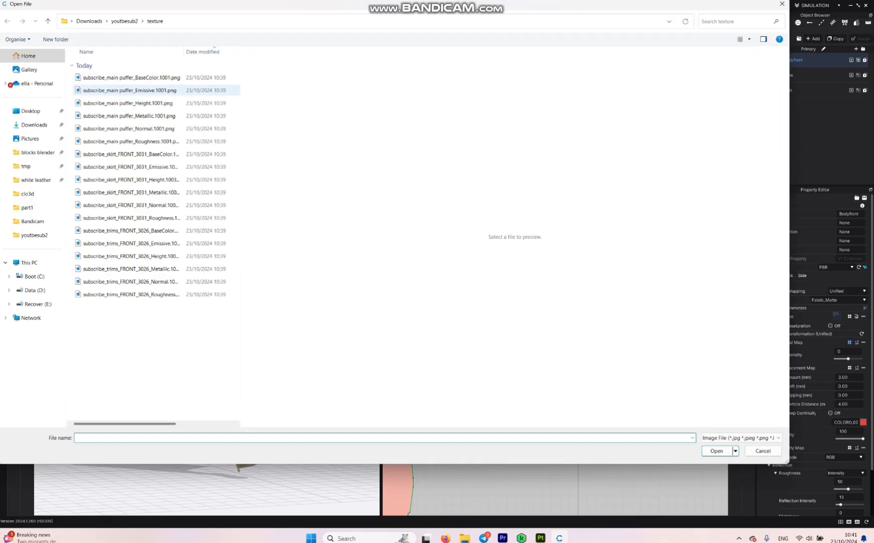
pyautogui.click(129, 129)
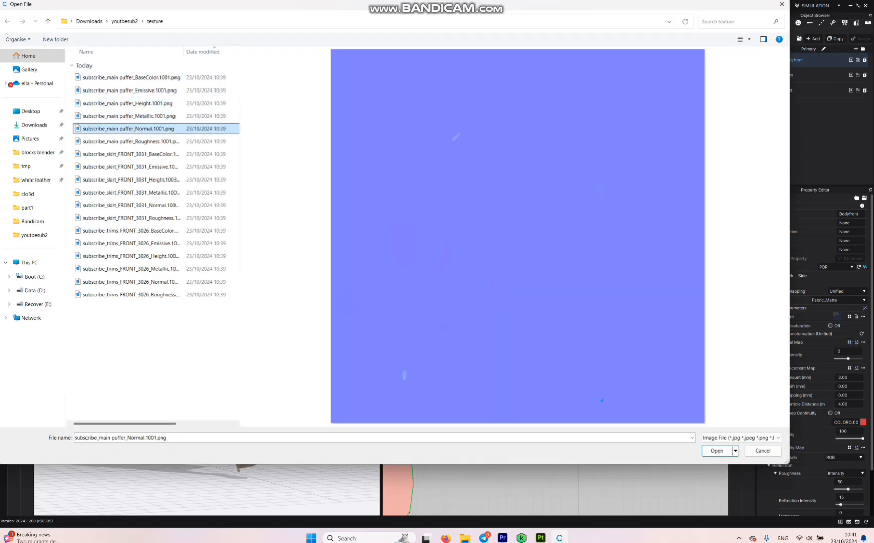
pyautogui.click(717, 452)
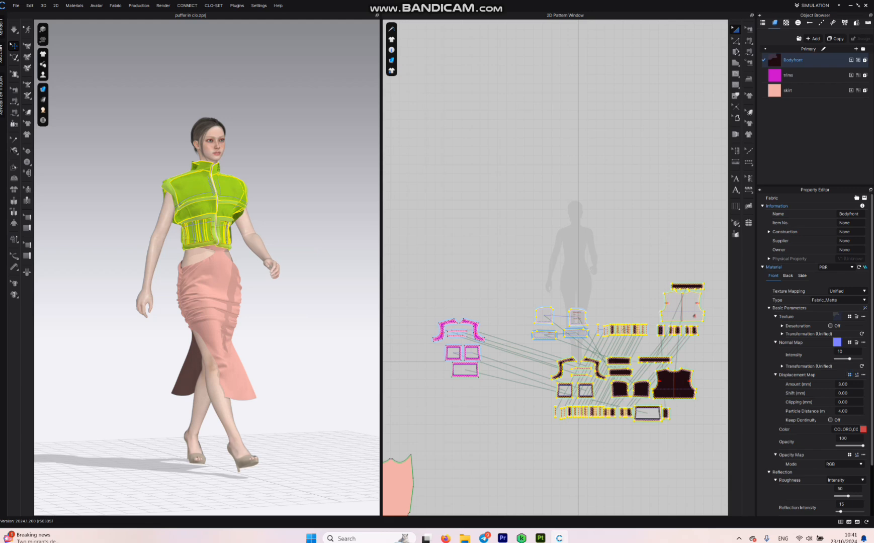
pyautogui.click(849, 375)
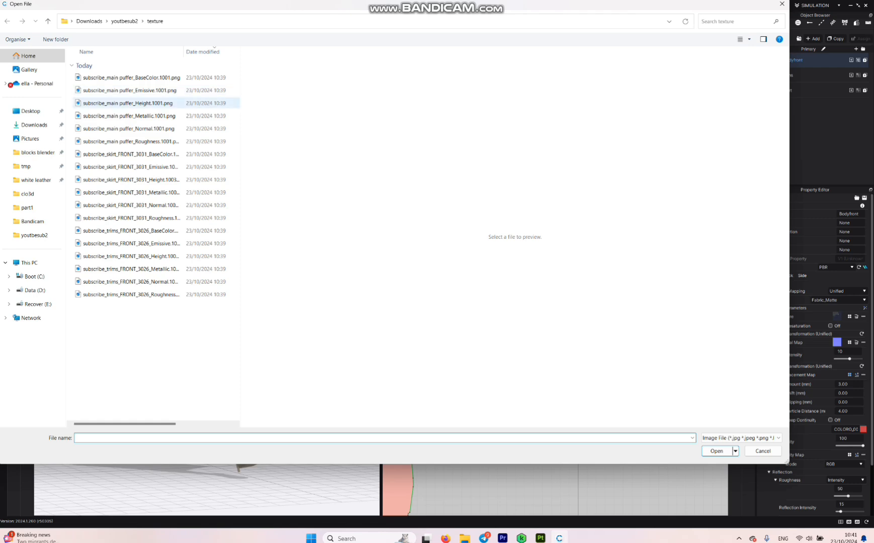
pyautogui.click(142, 103)
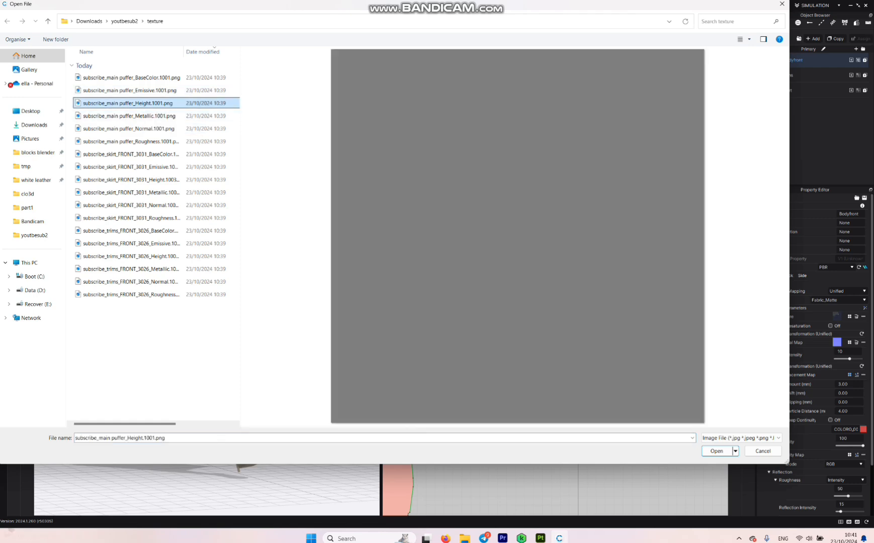
pyautogui.click(717, 451)
pyautogui.scroll(-1, 843, 352)
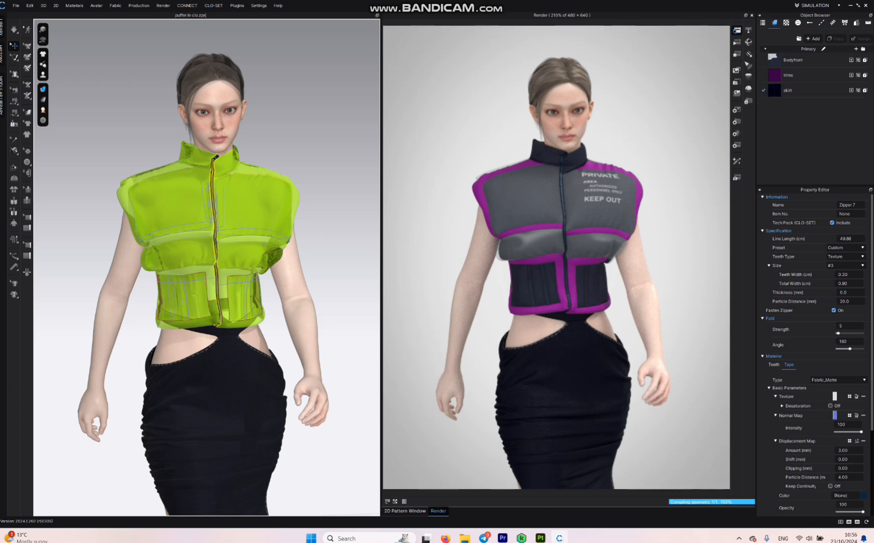
# - Change the trims fabric's colour from magenta to white and load trims_FRONT_3026_BaseColor.1002.png as its texture
pyautogui.moveTo(211, 272); pyautogui.dragTo(204, 231, button='middle')
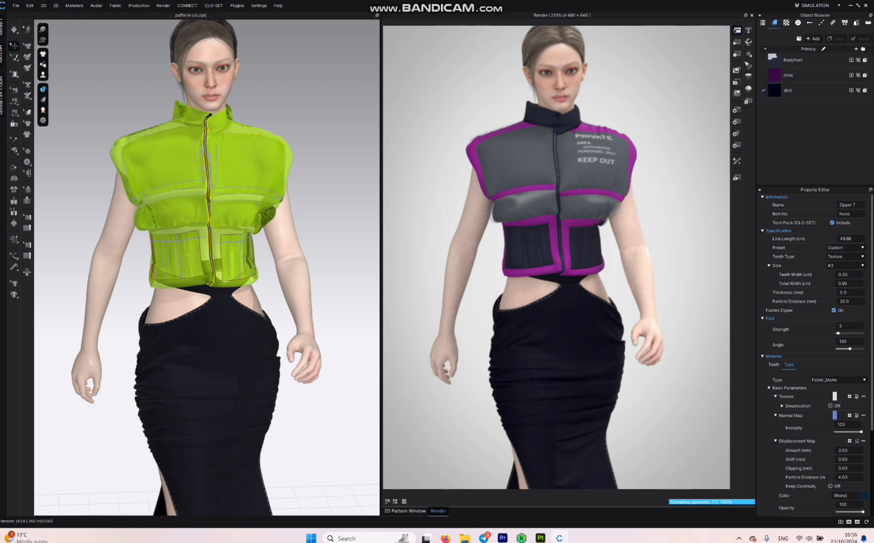
pyautogui.click(788, 75)
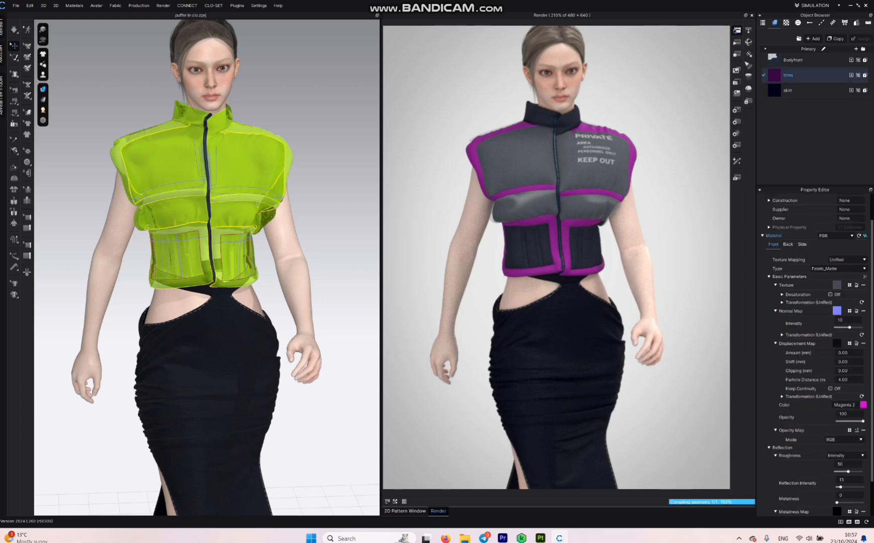
pyautogui.click(863, 405)
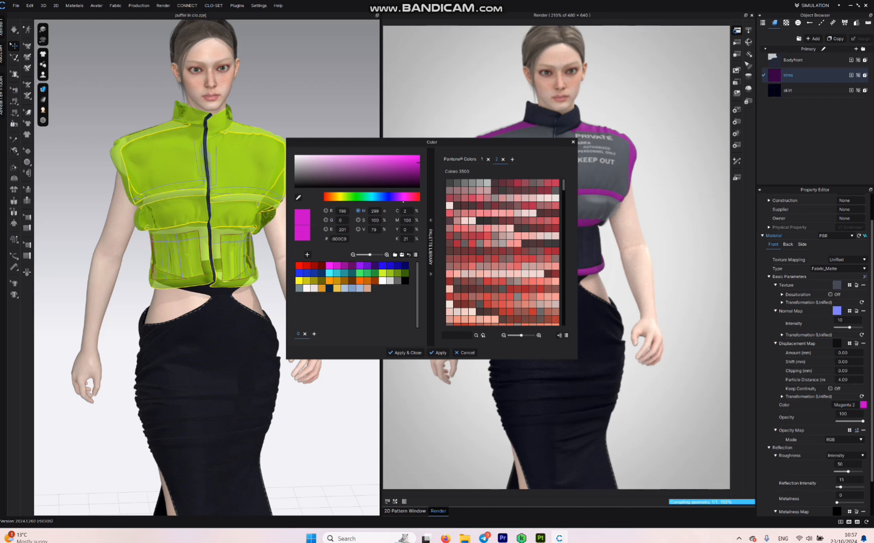
pyautogui.click(307, 288)
pyautogui.click(406, 353)
pyautogui.click(849, 285)
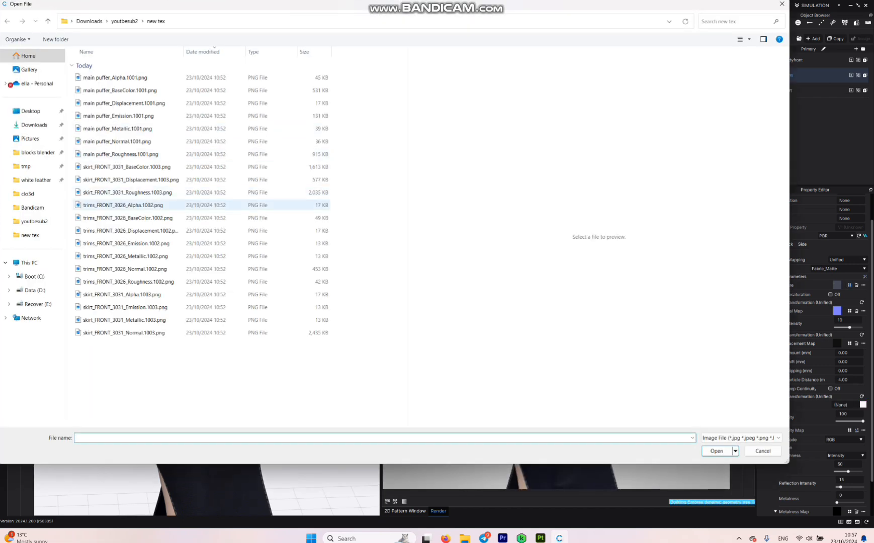
pyautogui.doubleClick(128, 216)
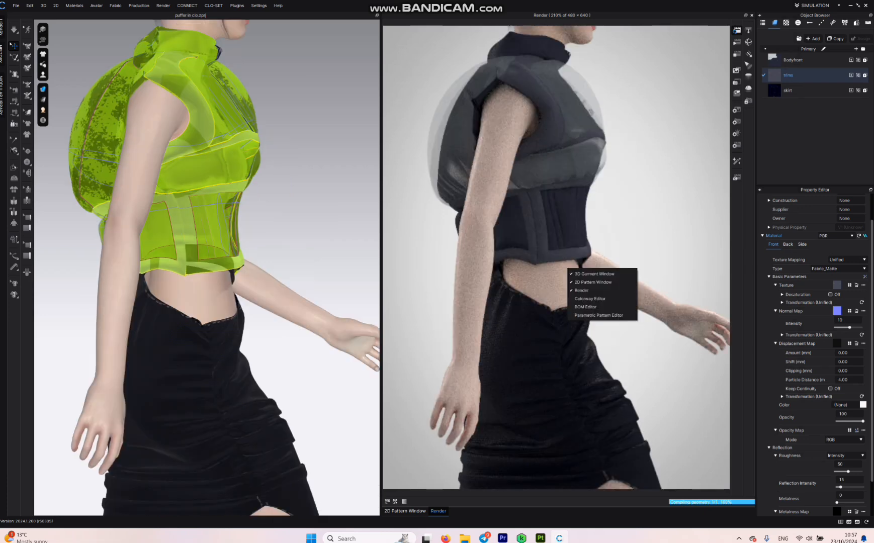
# - Try a normal map intensity of -14 on the Bodyfront fabric and set it back to 10
pyautogui.scroll(-1, 568, 269)
pyautogui.moveTo(568, 269); pyautogui.dragTo(530, 270, button='right')
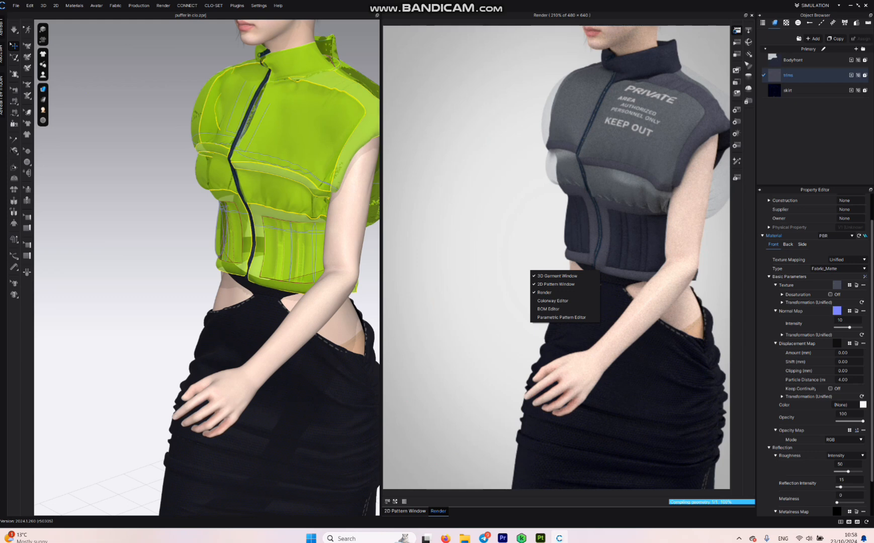
pyautogui.press('Escape')
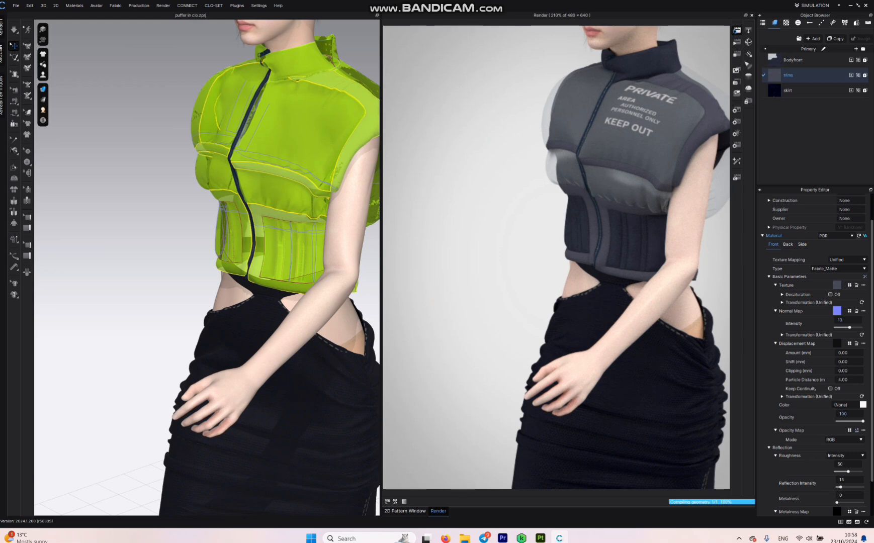
pyautogui.click(793, 60)
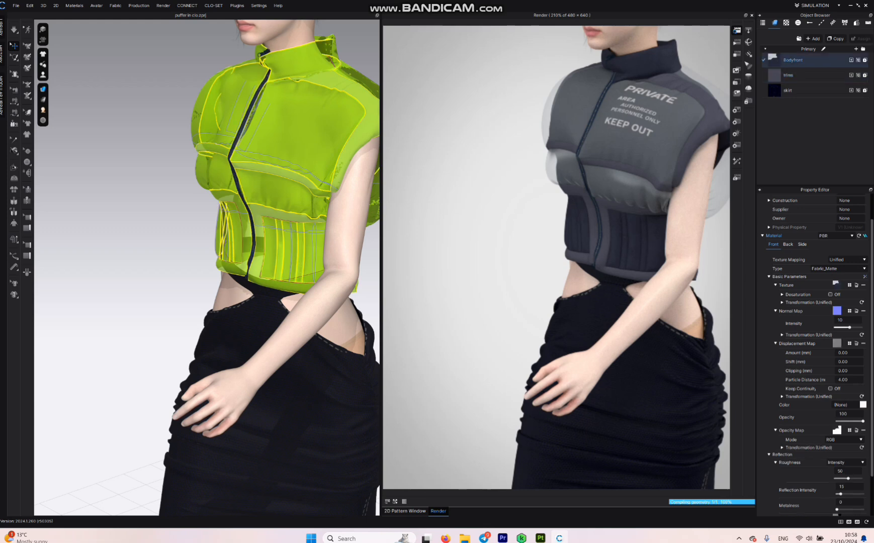
pyautogui.moveTo(850, 328)
pyautogui.mouseDown()
pyautogui.moveTo(862, 328)
pyautogui.moveTo(846, 327)
pyautogui.mouseUp()
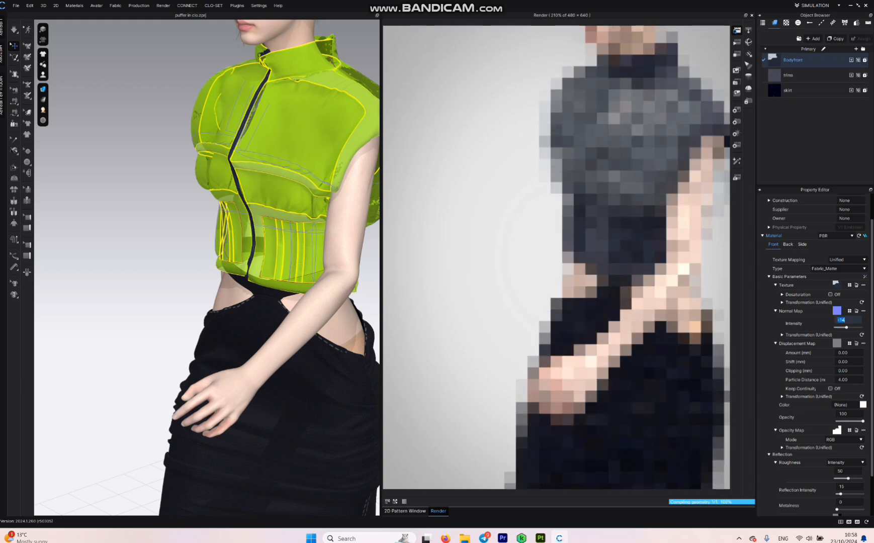
pyautogui.write('10')
pyautogui.press('Return')
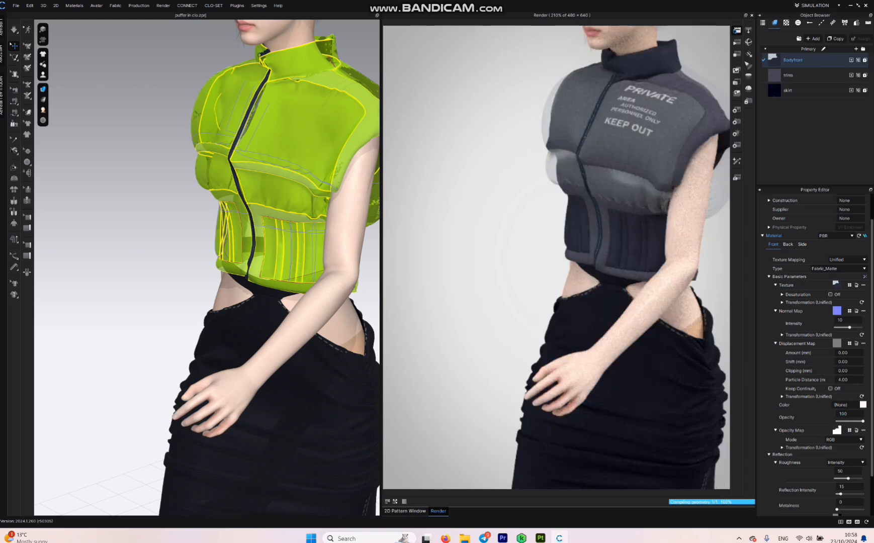
pyautogui.moveTo(863, 421)
pyautogui.mouseDown()
pyautogui.moveTo(847, 421)
pyautogui.moveTo(863, 421)
pyautogui.mouseUp()
pyautogui.moveTo(242, 212); pyautogui.dragTo(209, 273, button='middle')
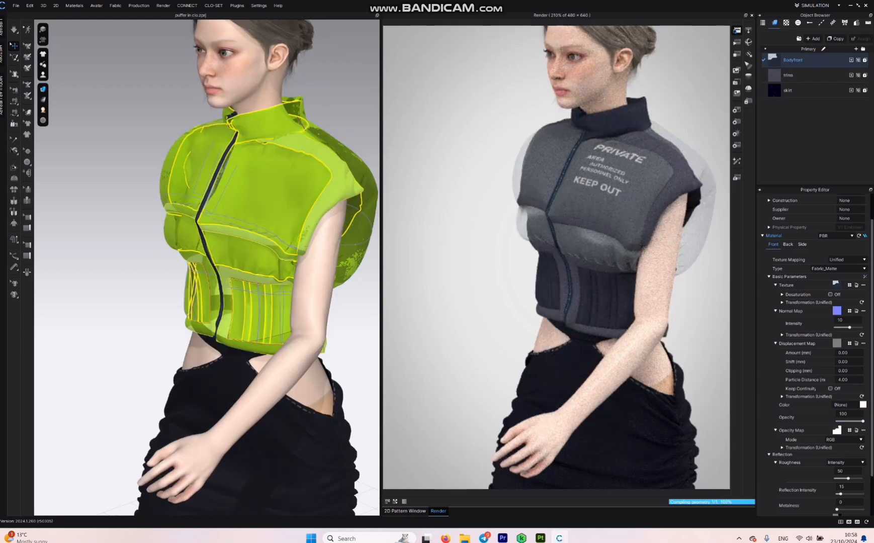